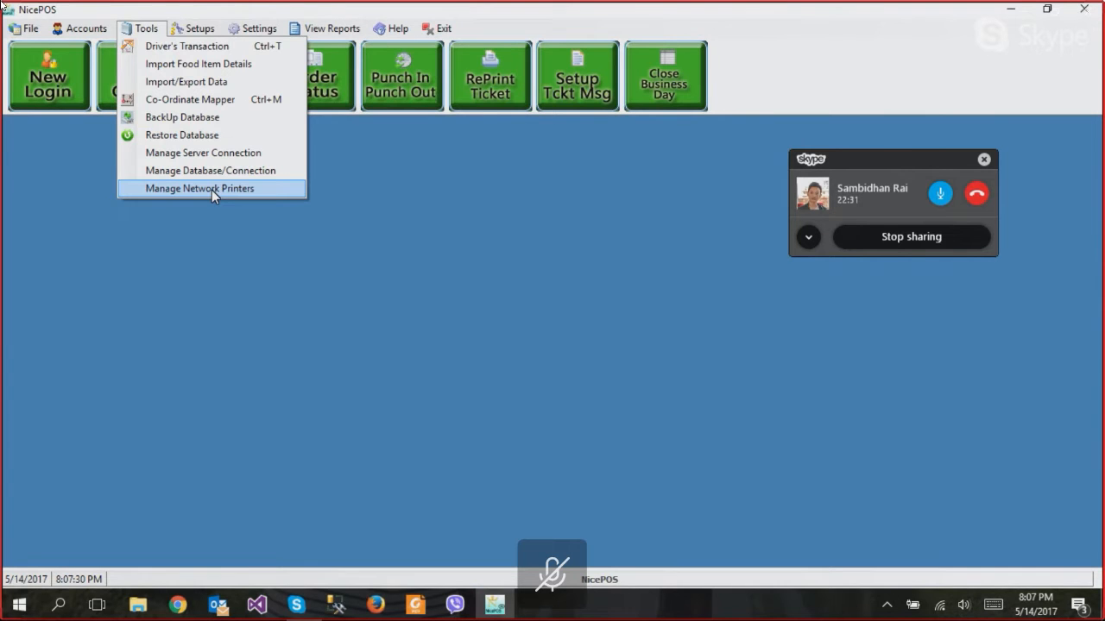
- Open the network printer management window and look up this computer's name in the Windows system information
click(211, 190)
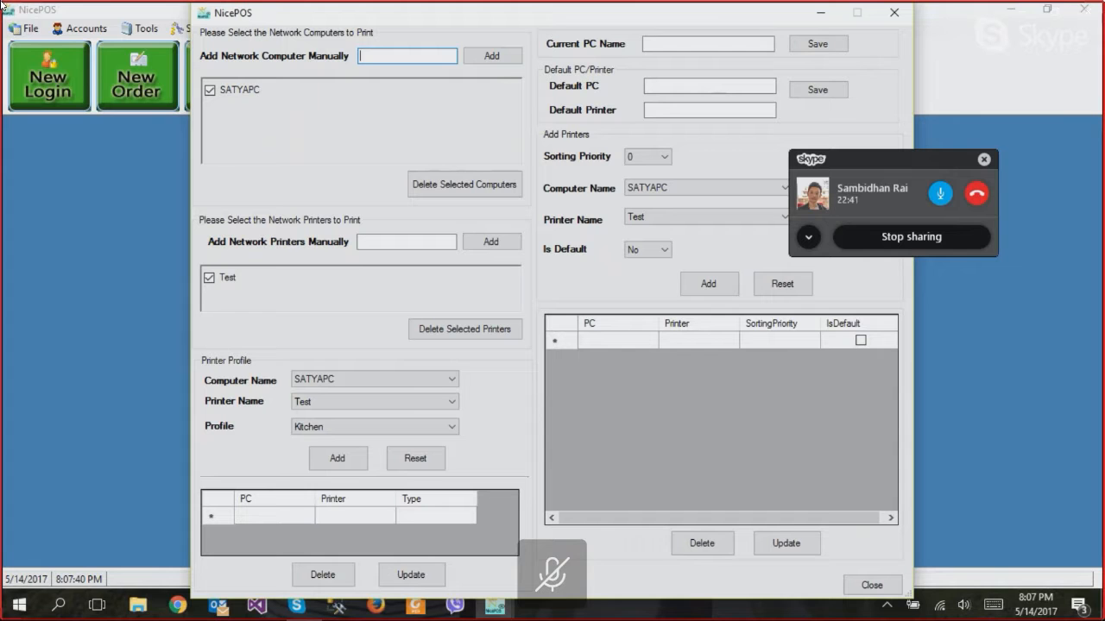
mouse_move(139, 615)
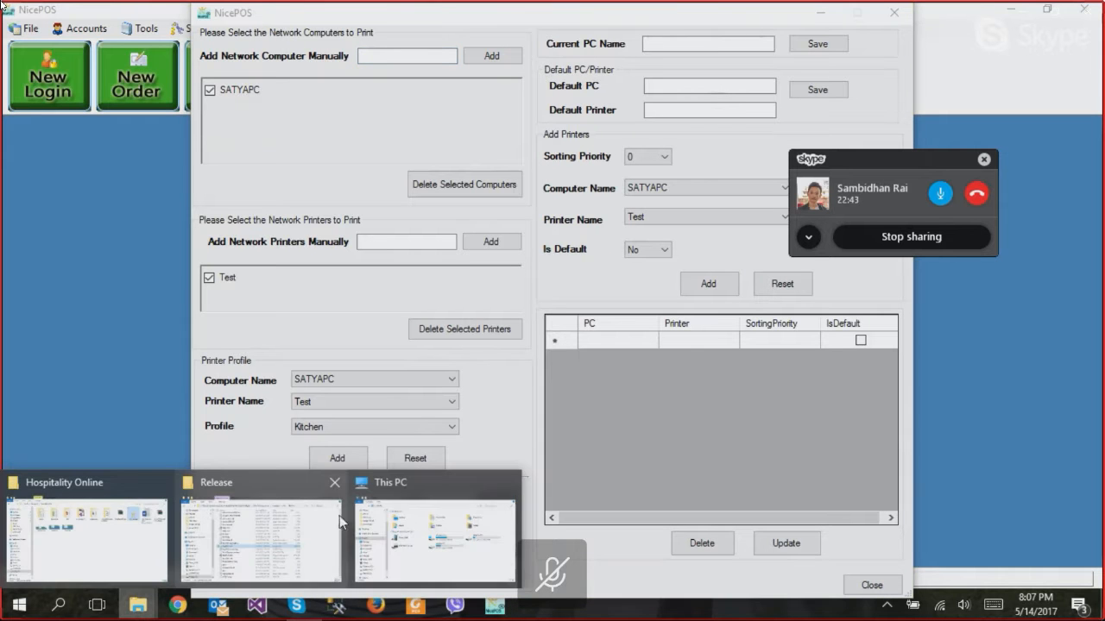
click(402, 528)
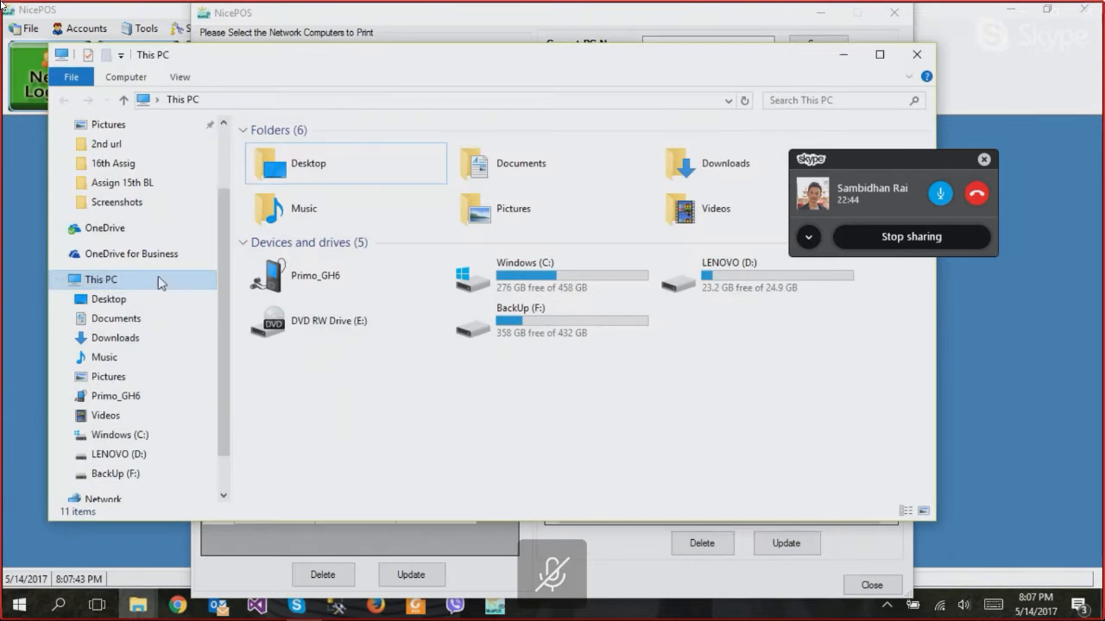
right_click(157, 283)
click(132, 550)
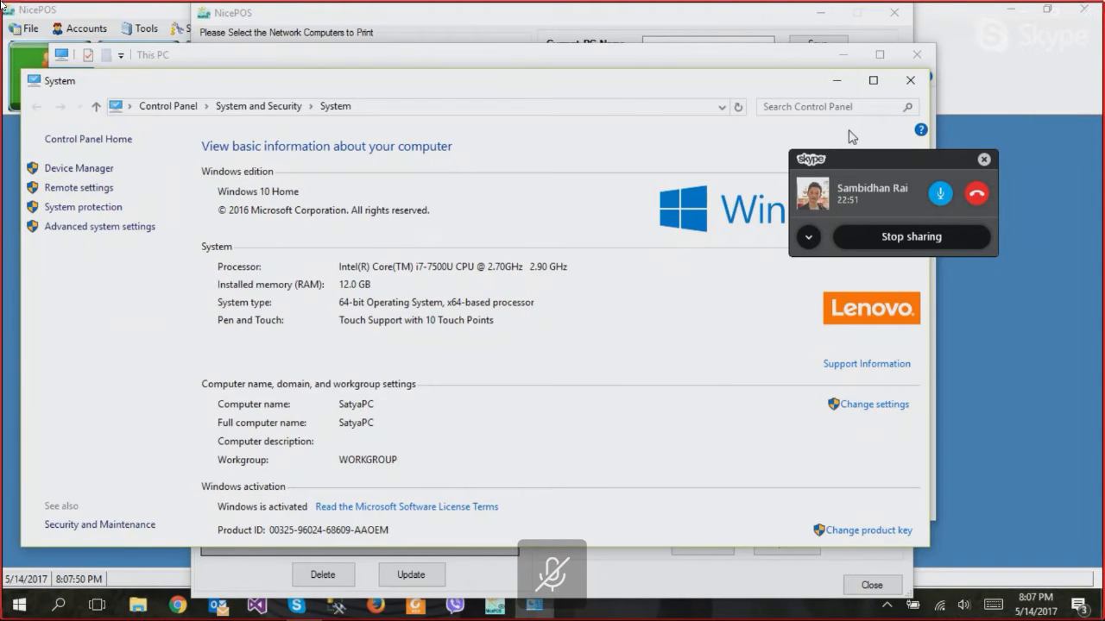
click(910, 80)
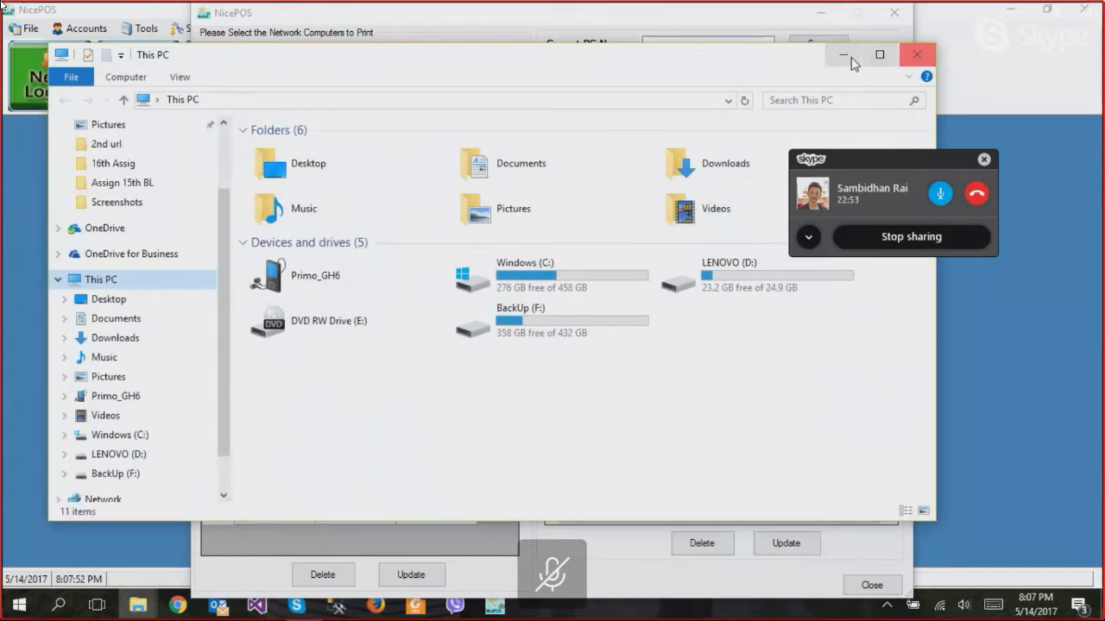
click(843, 57)
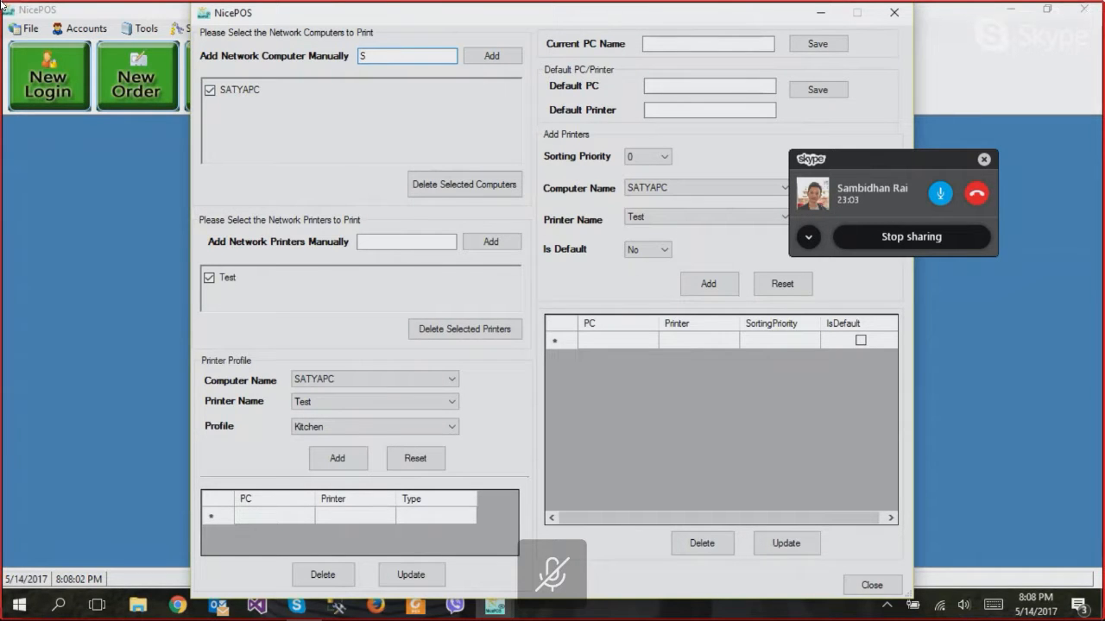
- Add a network computer named Server to the list of computers to print
text(erver)
click(491, 57)
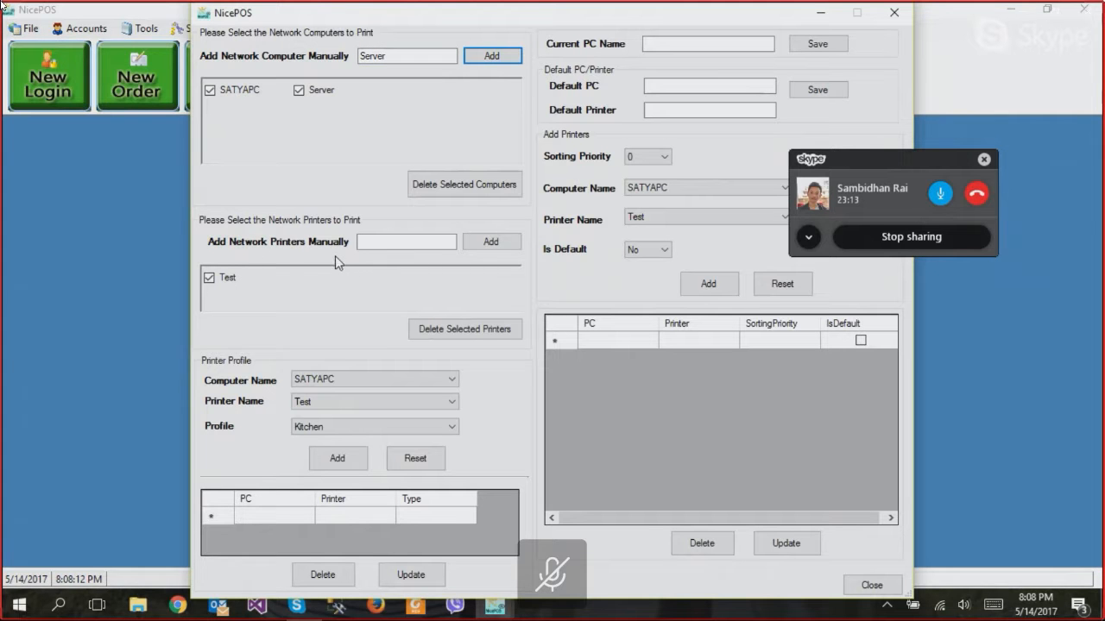
- Add two network printers, Printer1 and Printer2, to the list of printers to print
click(381, 245)
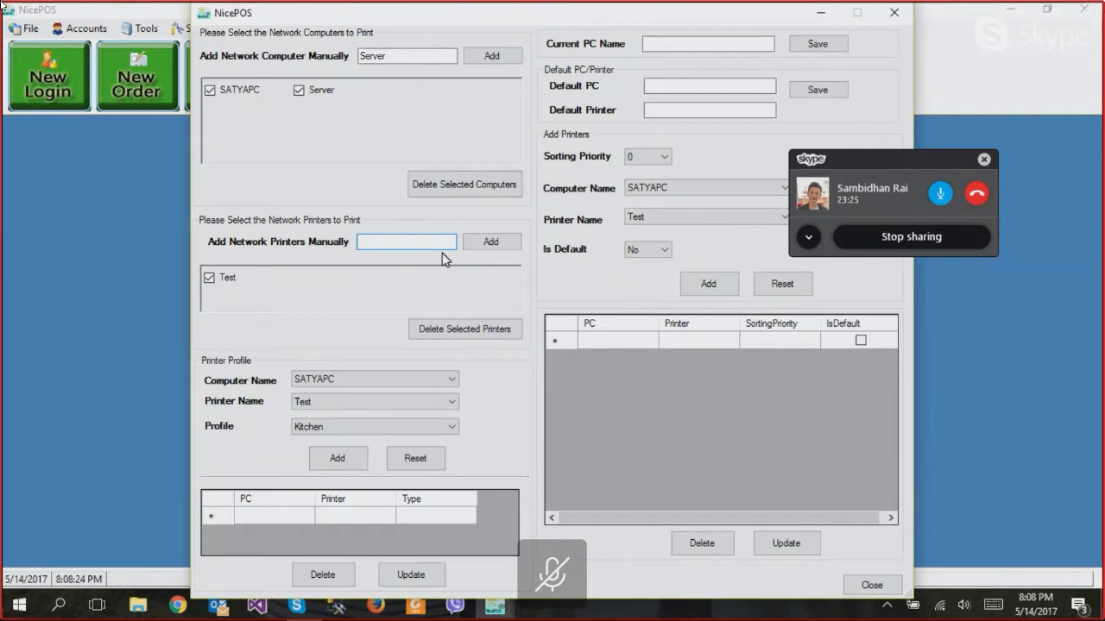
text(rinter1)
click(489, 242)
click(423, 242)
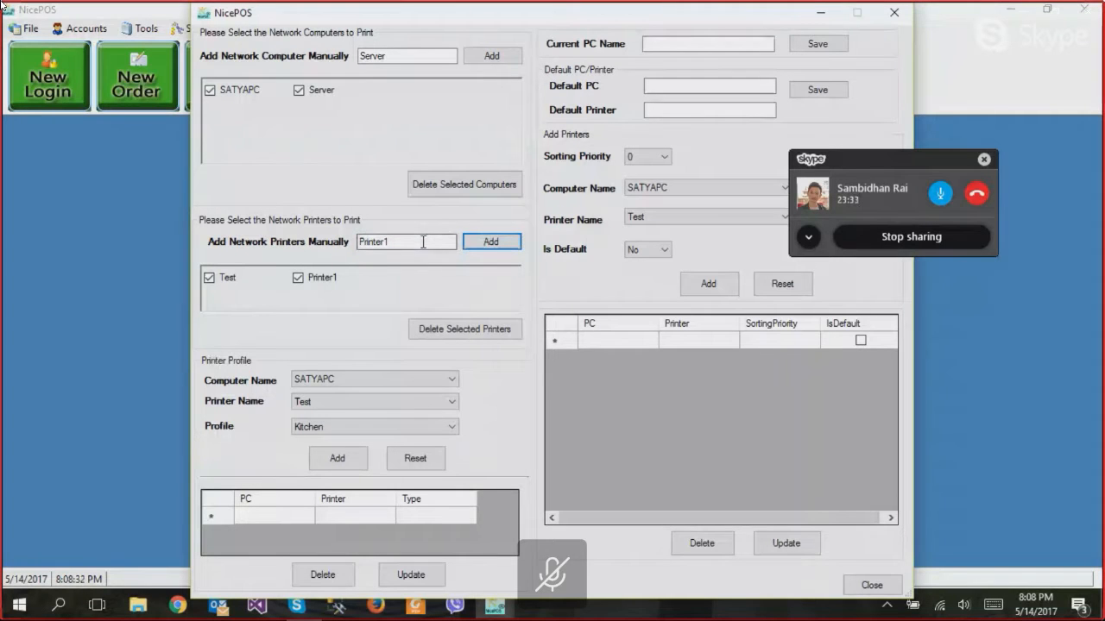
text(2)
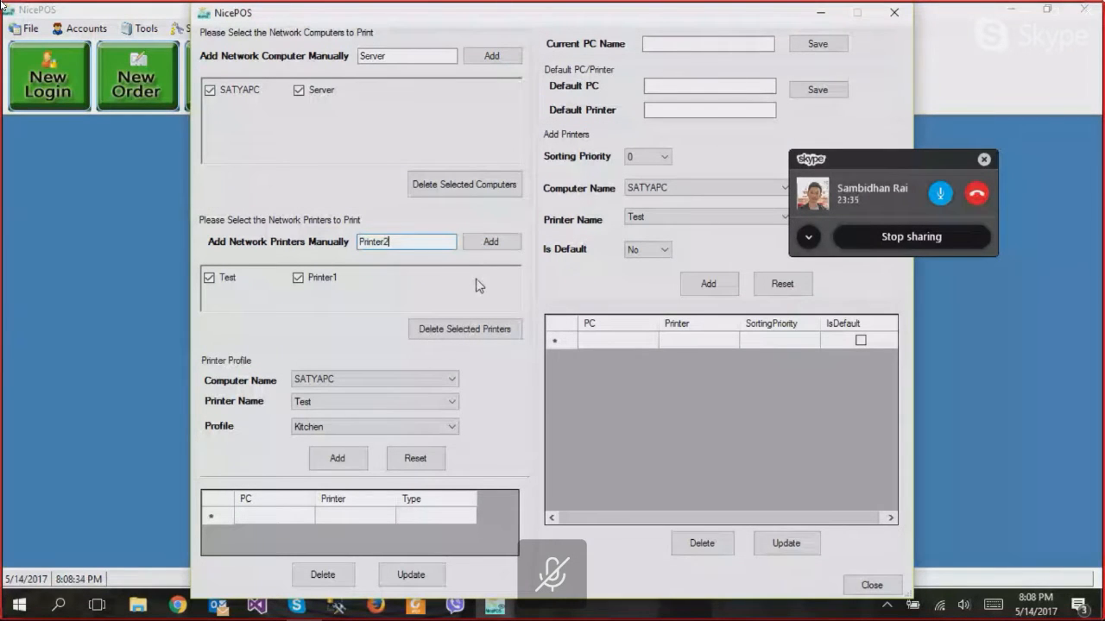
click(488, 242)
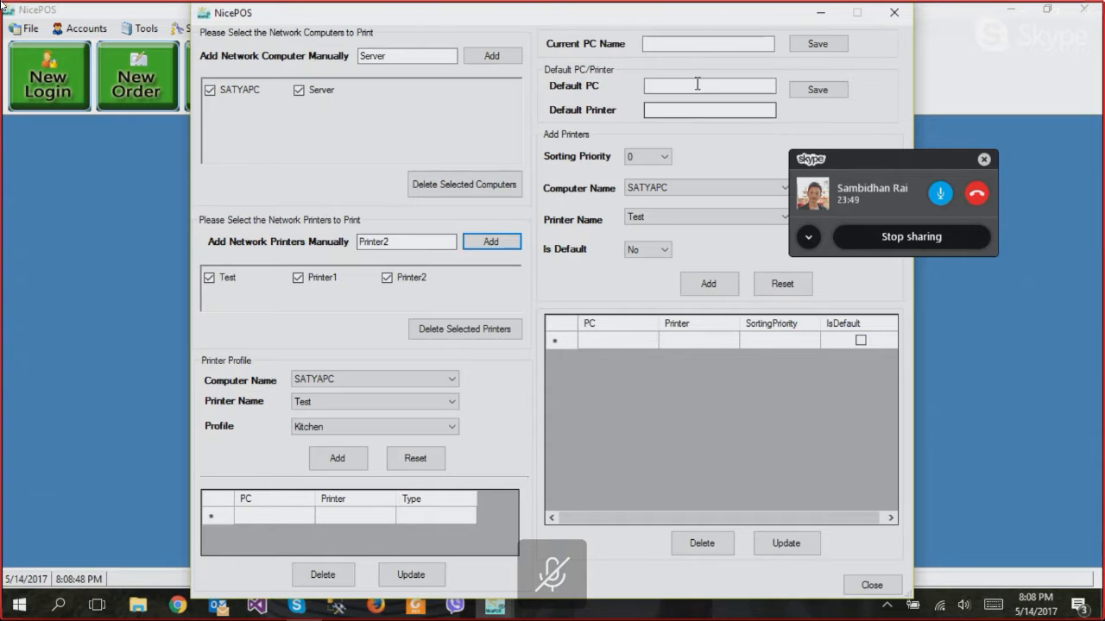
- Set the current PC name to SATYAPC and save it
click(672, 46)
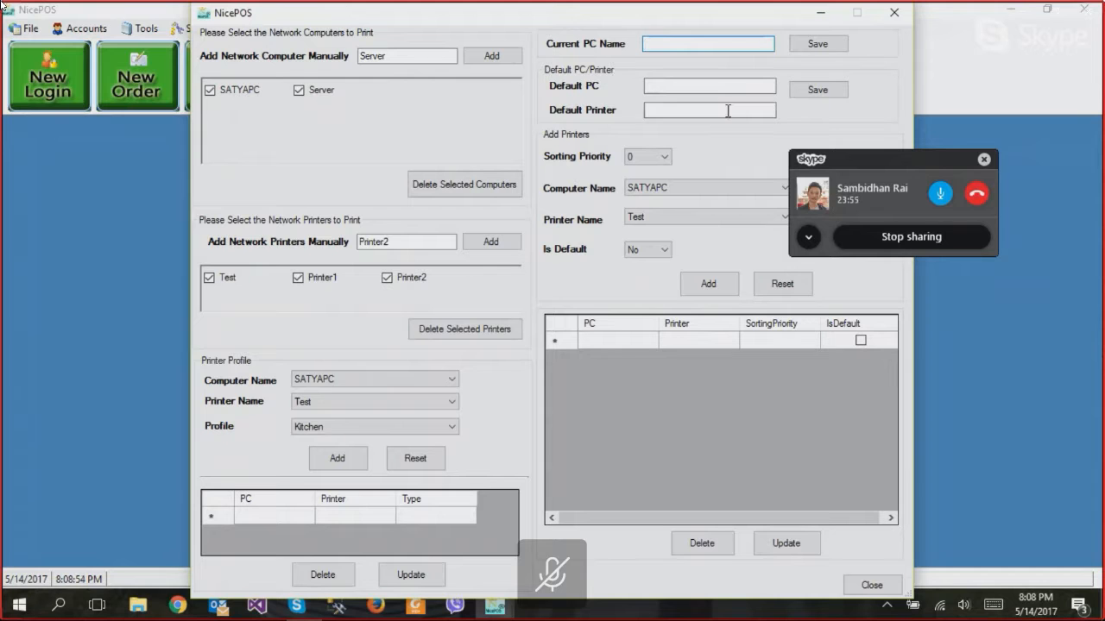
click(676, 87)
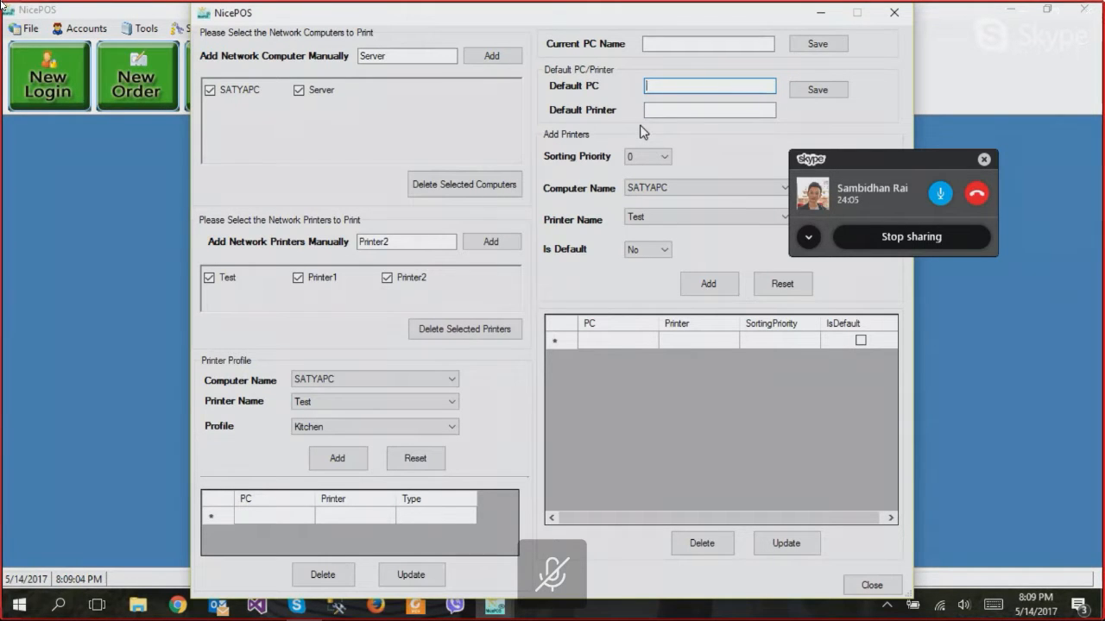
click(665, 110)
click(658, 45)
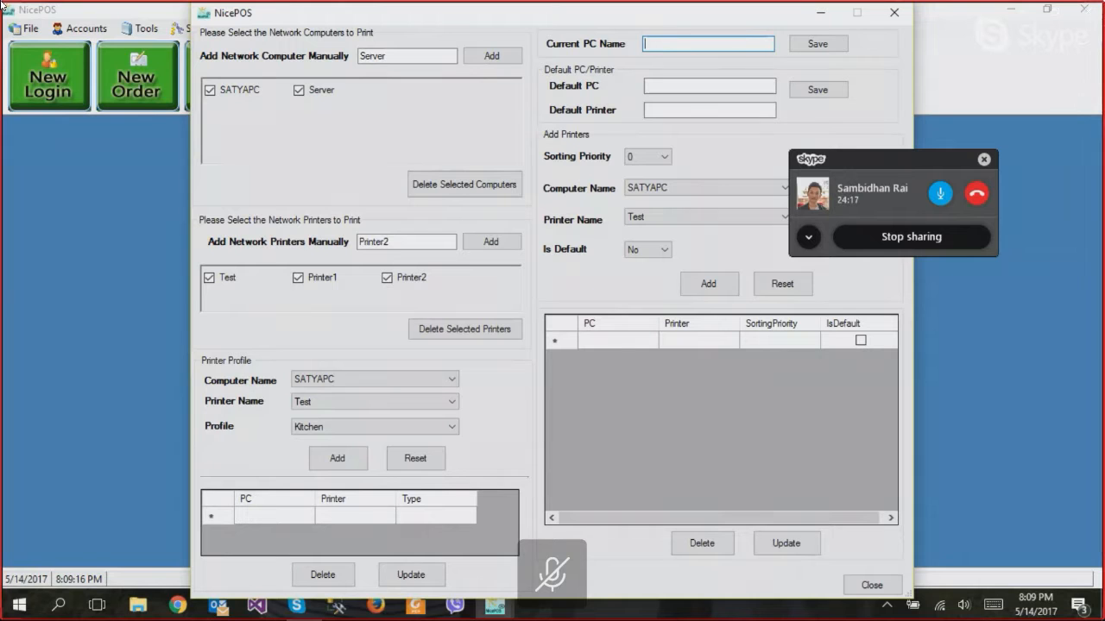
text(SATYAPC)
click(804, 46)
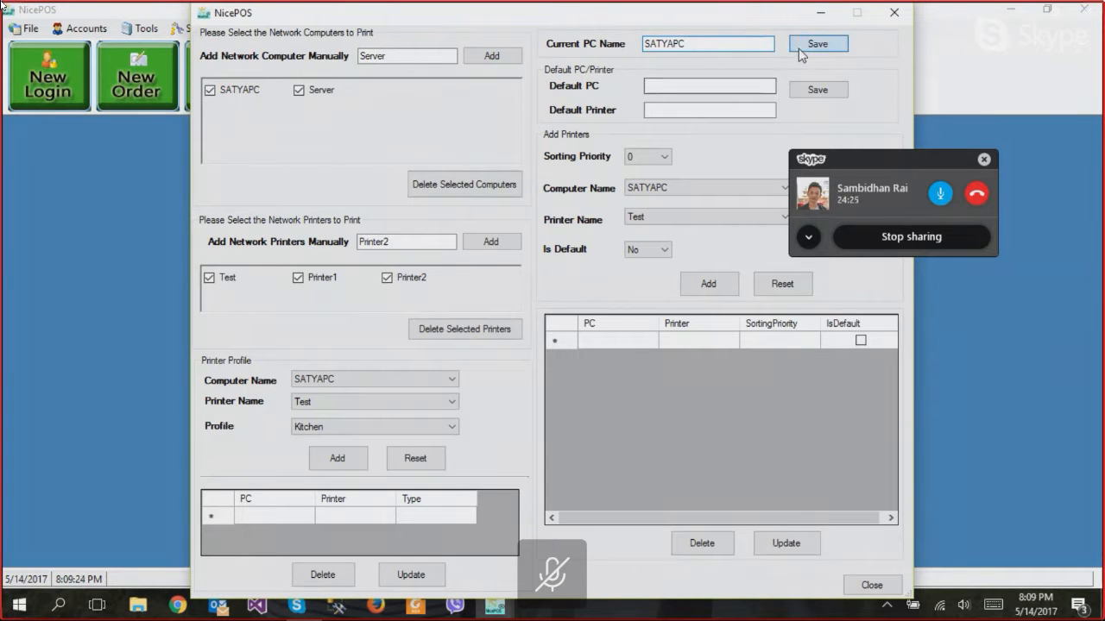
click(565, 357)
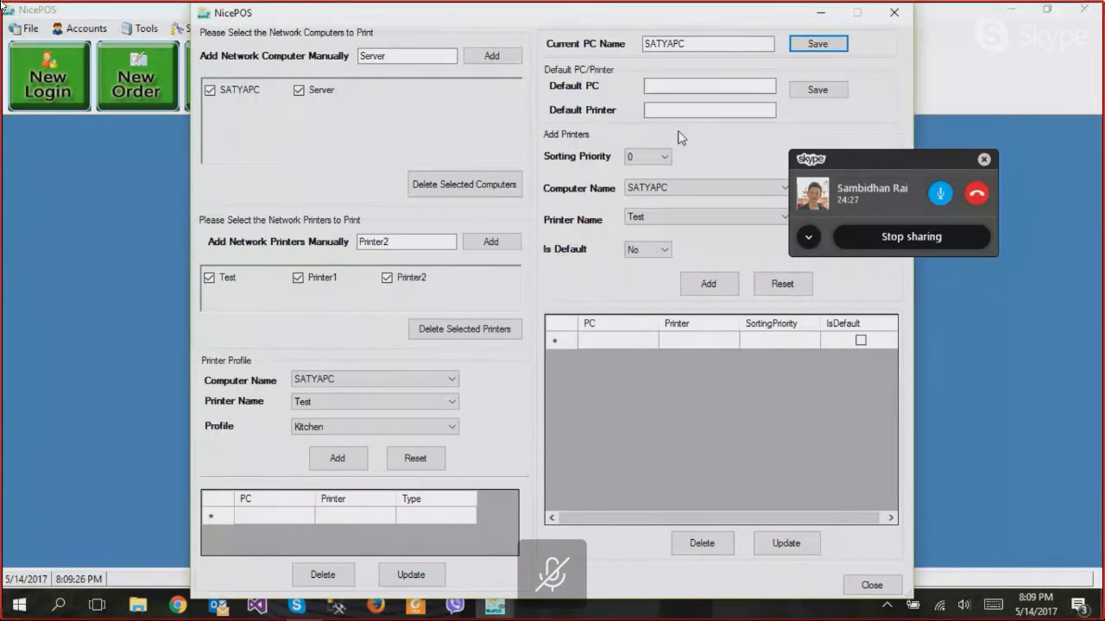
- Copy the current PC name SATYAPC into the Default PC setting
click(658, 90)
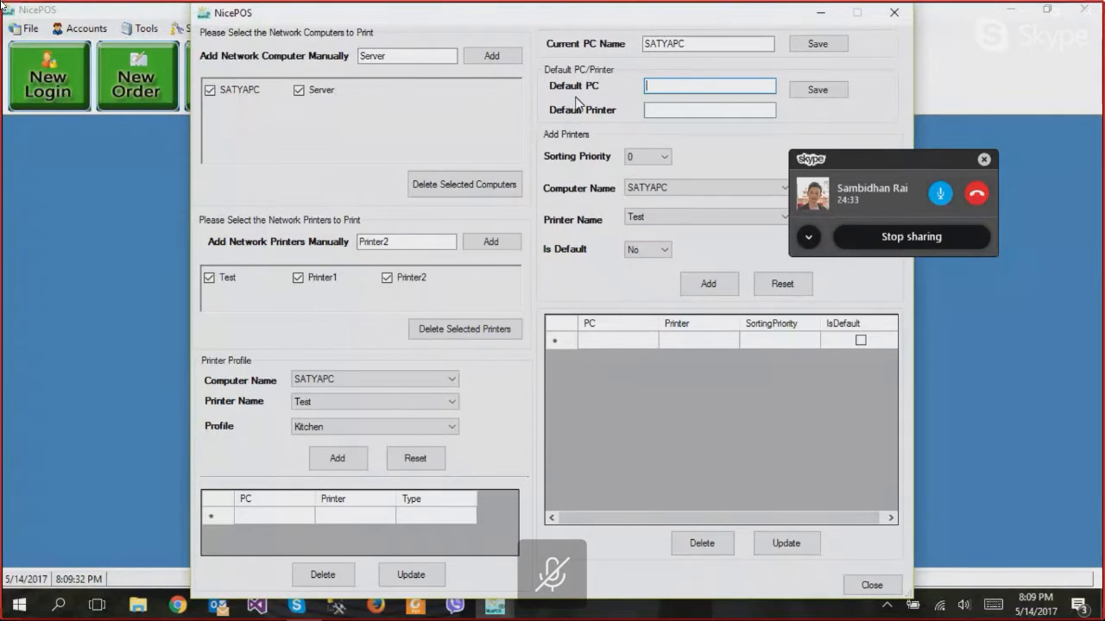
drag(690, 43, 641, 59)
key(ctrl+c)
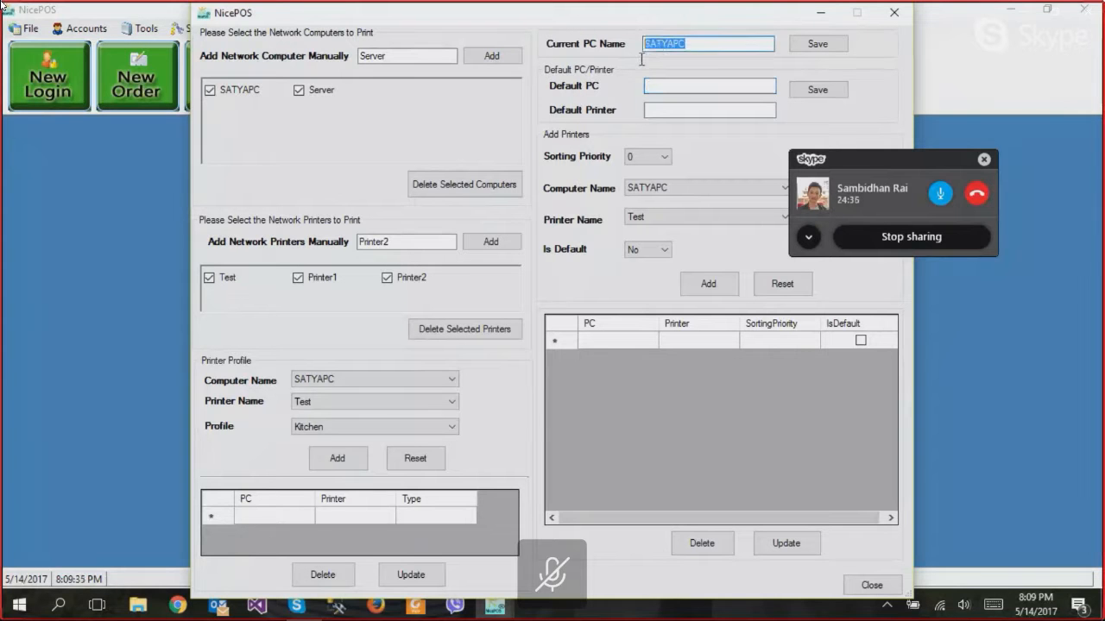
click(676, 85)
key(ctrl+v)
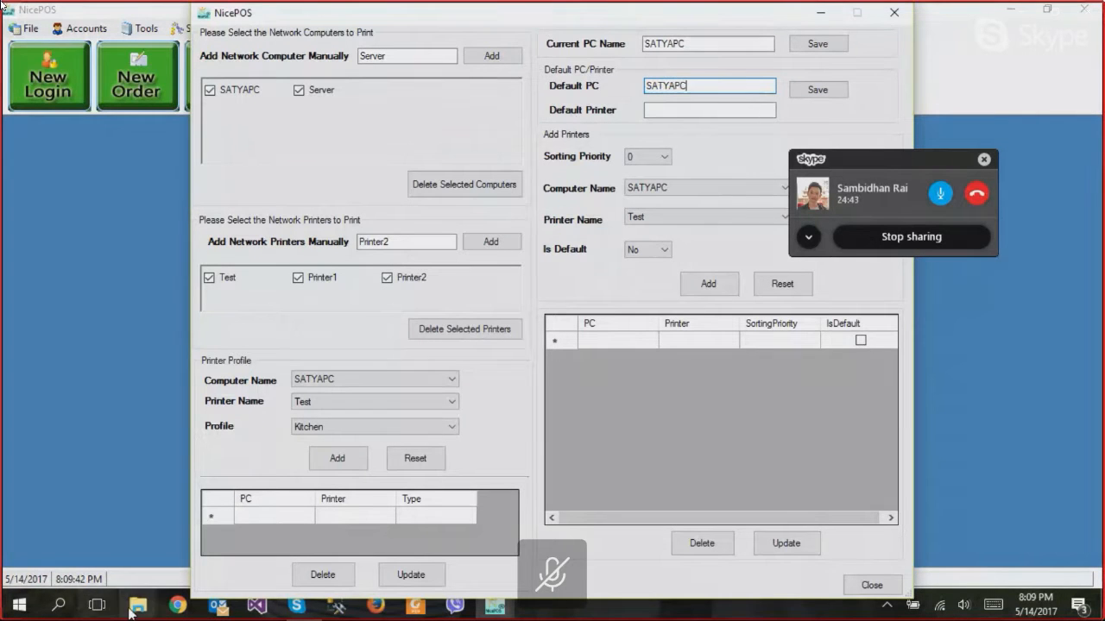
- Search Windows for "printer" and open Devices and Printers
click(58, 605)
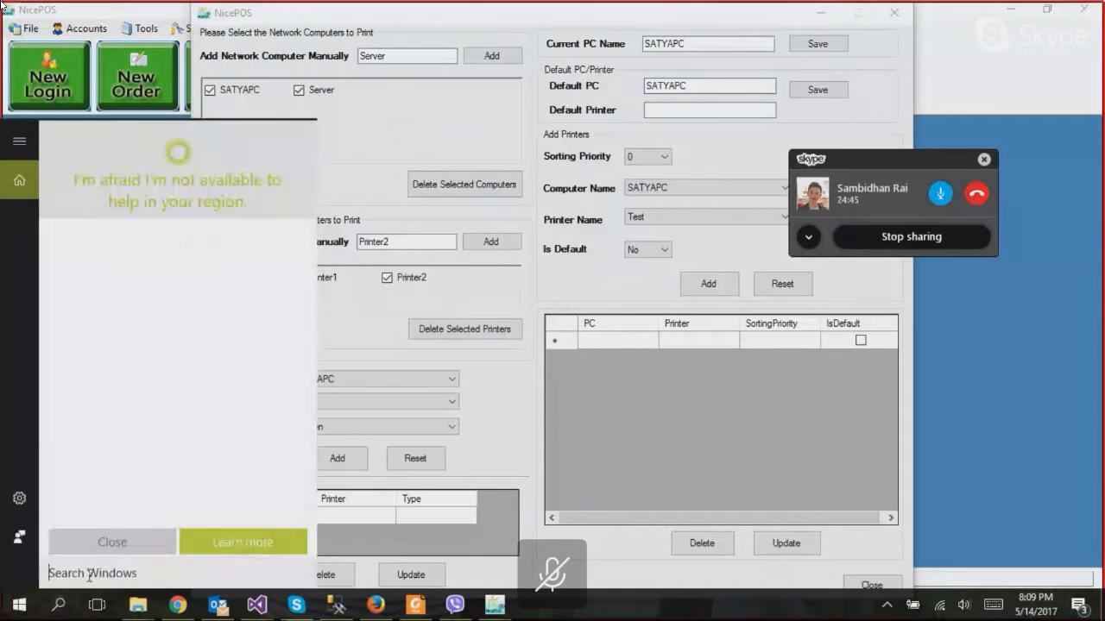
text(fax)
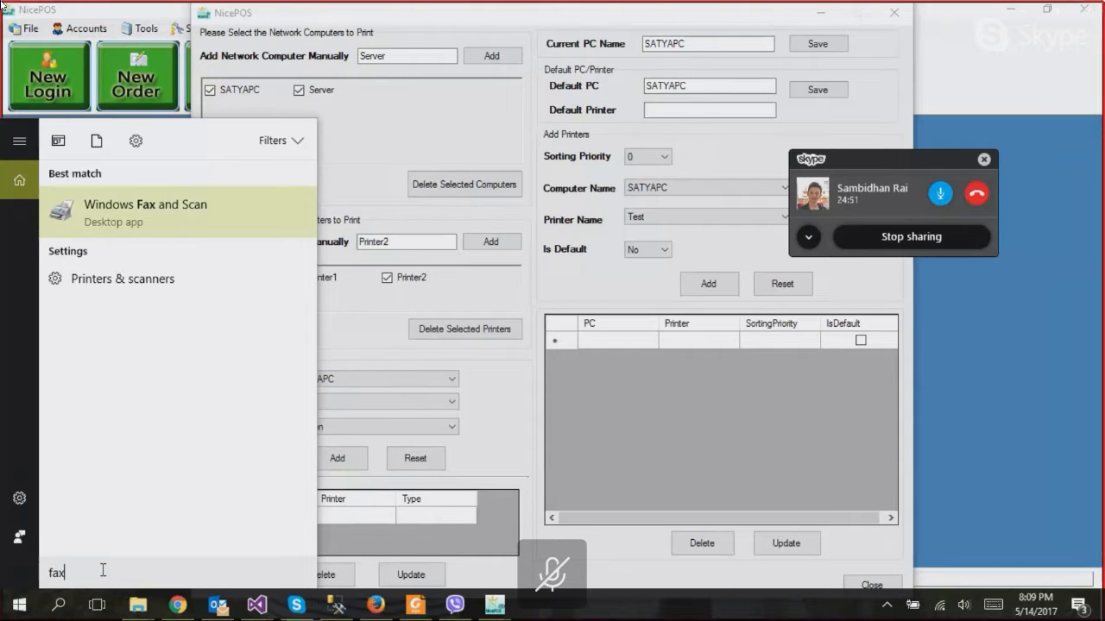
key(BackSpace)
key(BackSpace)
key(BackSpace)
text(printer)
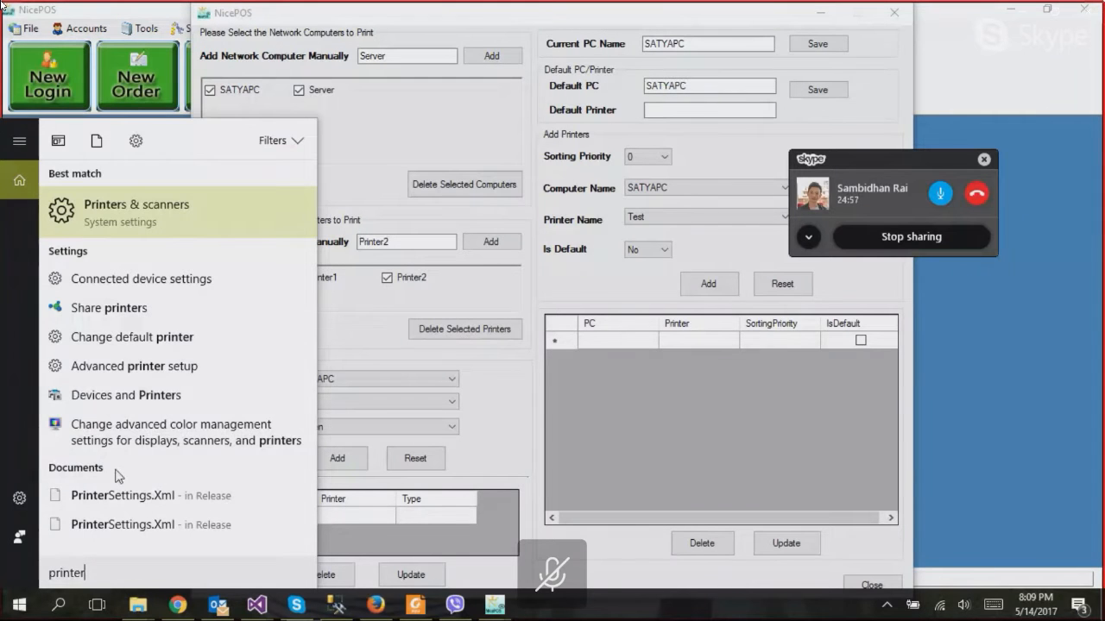
click(113, 401)
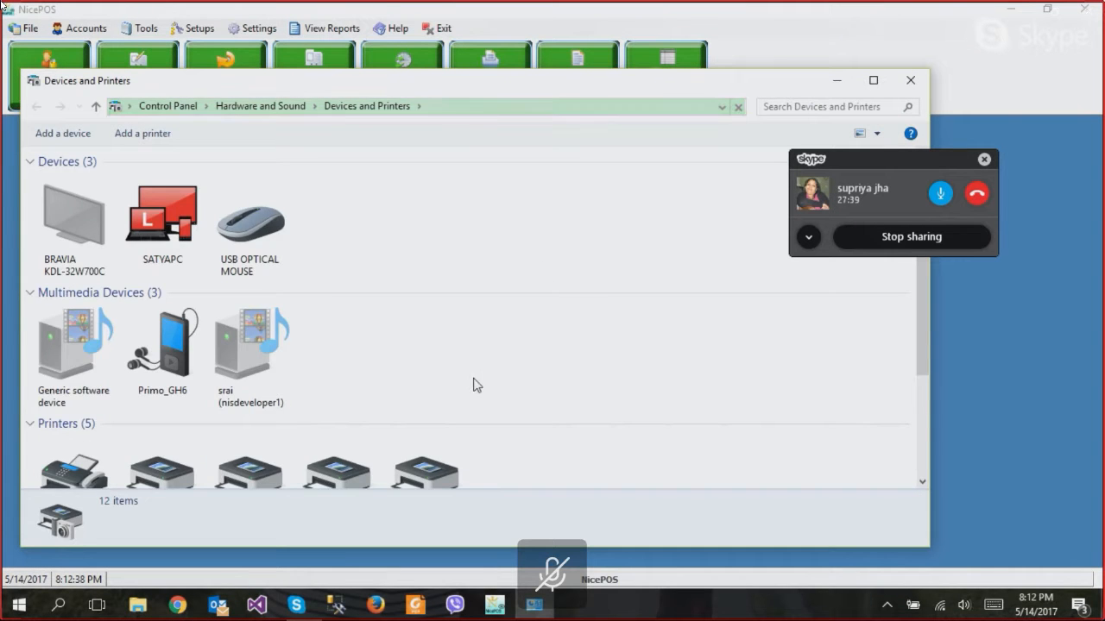
- Maximize and refresh Devices and Printers, examine the installed printers, and switch back to the NicePOS printer window
scroll(477, 385, down, 3)
click(872, 79)
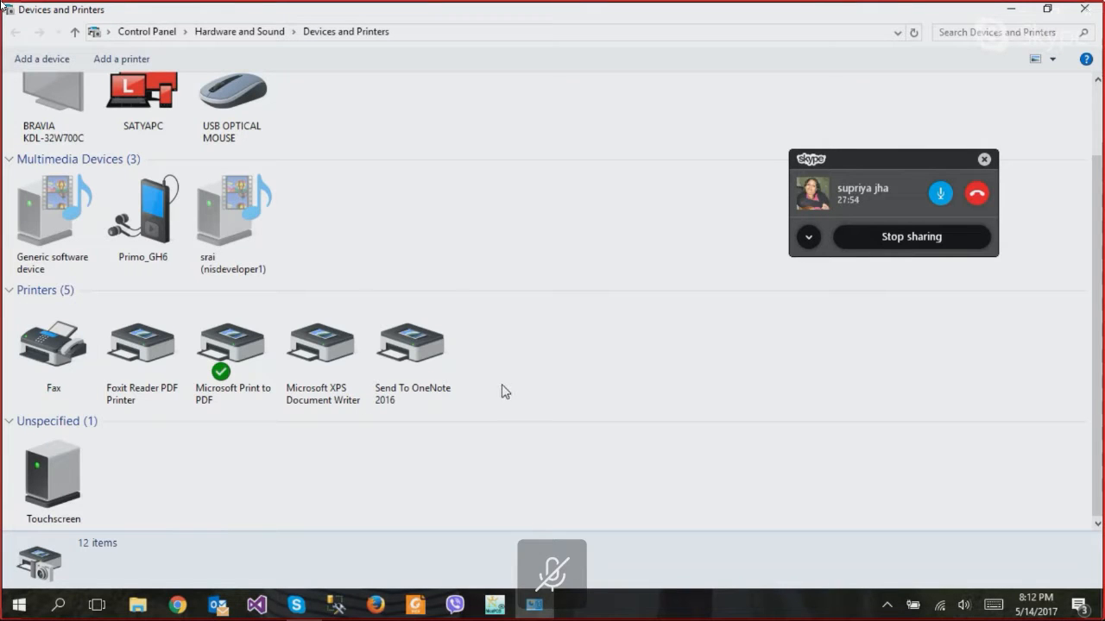
right_click(259, 509)
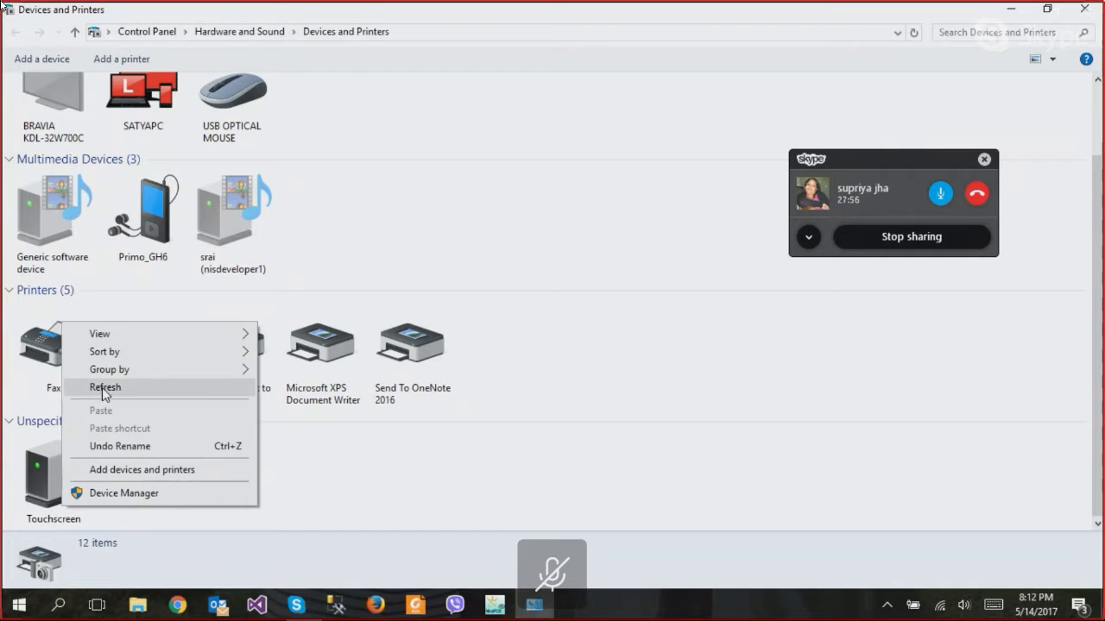
click(103, 387)
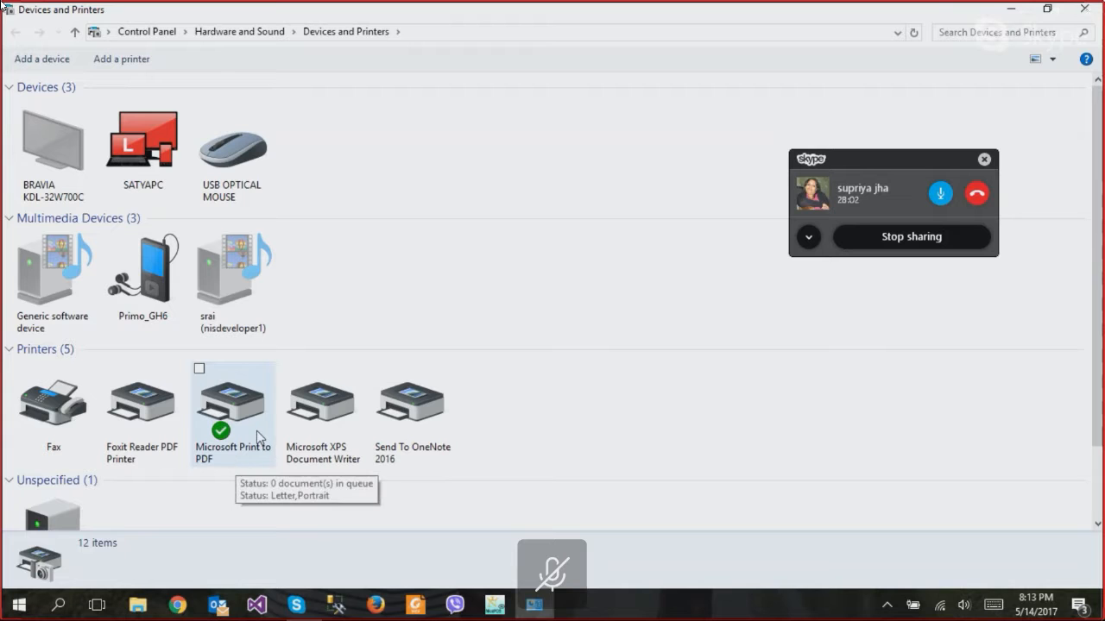
click(1011, 11)
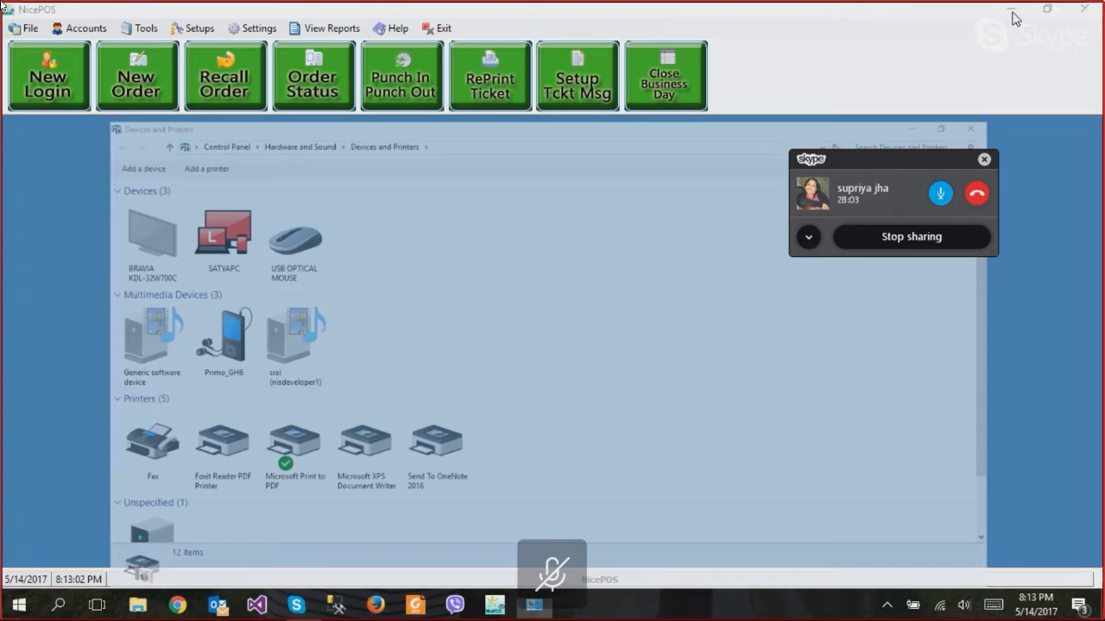
mouse_move(512, 613)
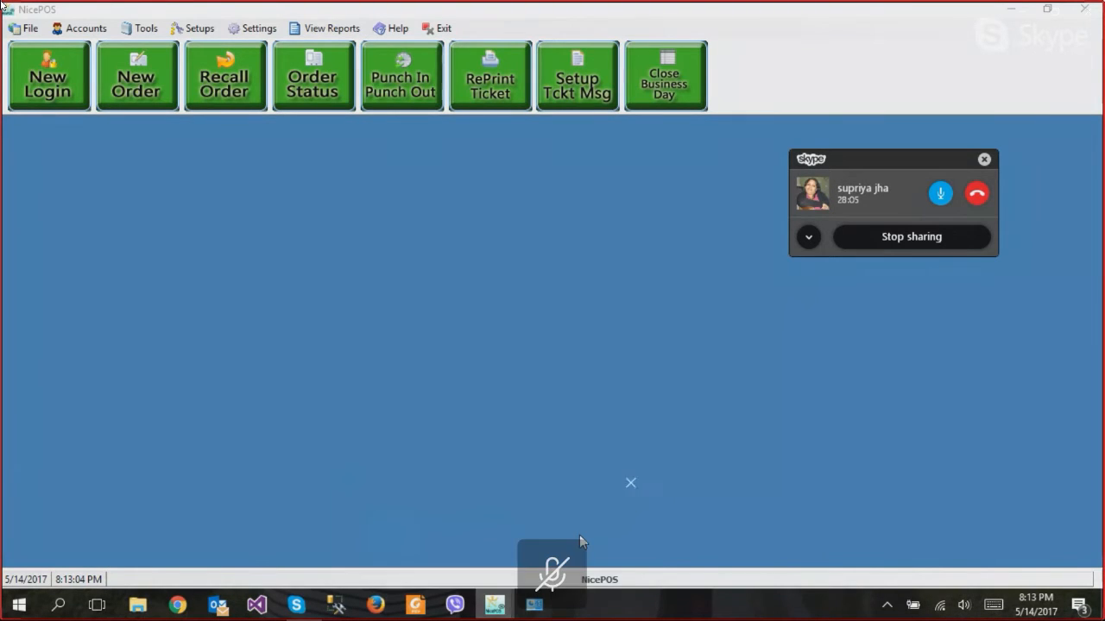
click(580, 541)
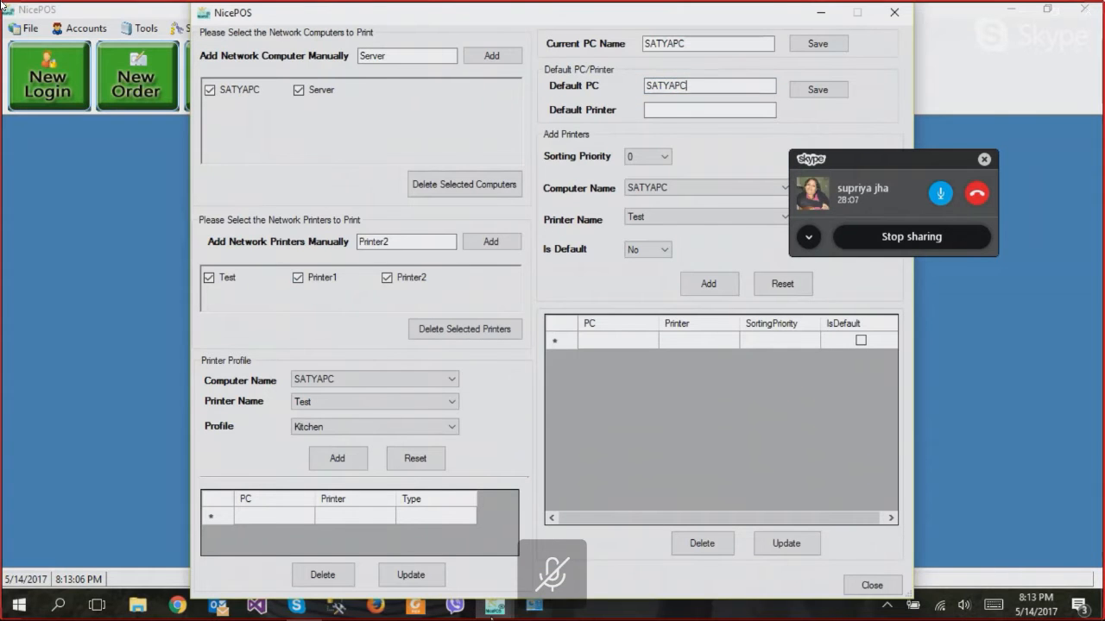
- Return to Devices and Printers, select the full printer name in the properties of Microsoft Print to PDF, and close the properties
click(536, 608)
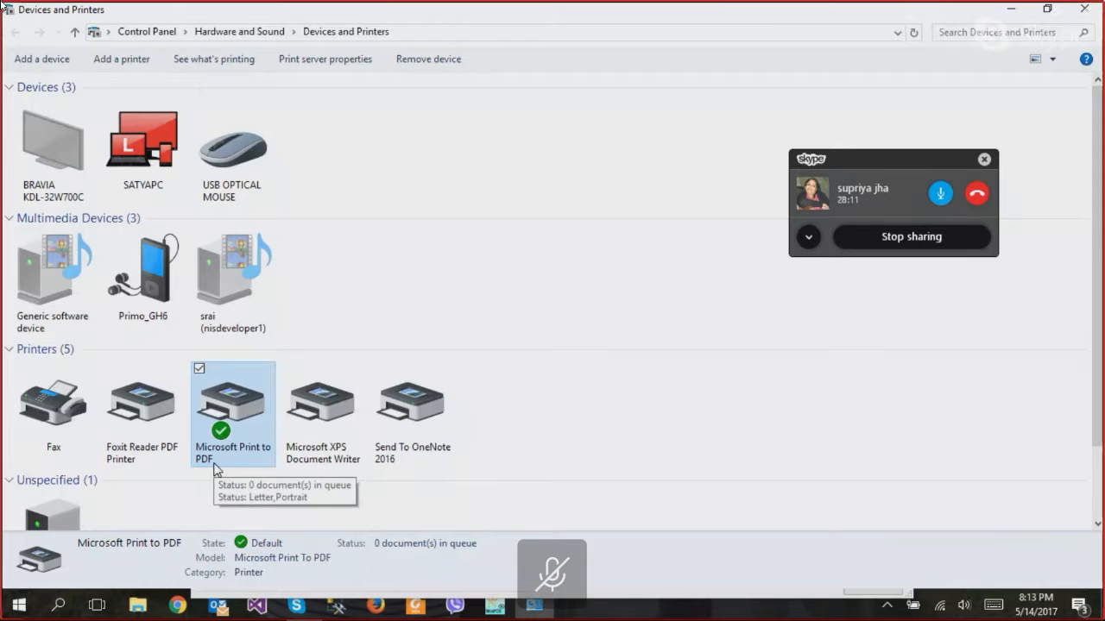
right_click(211, 467)
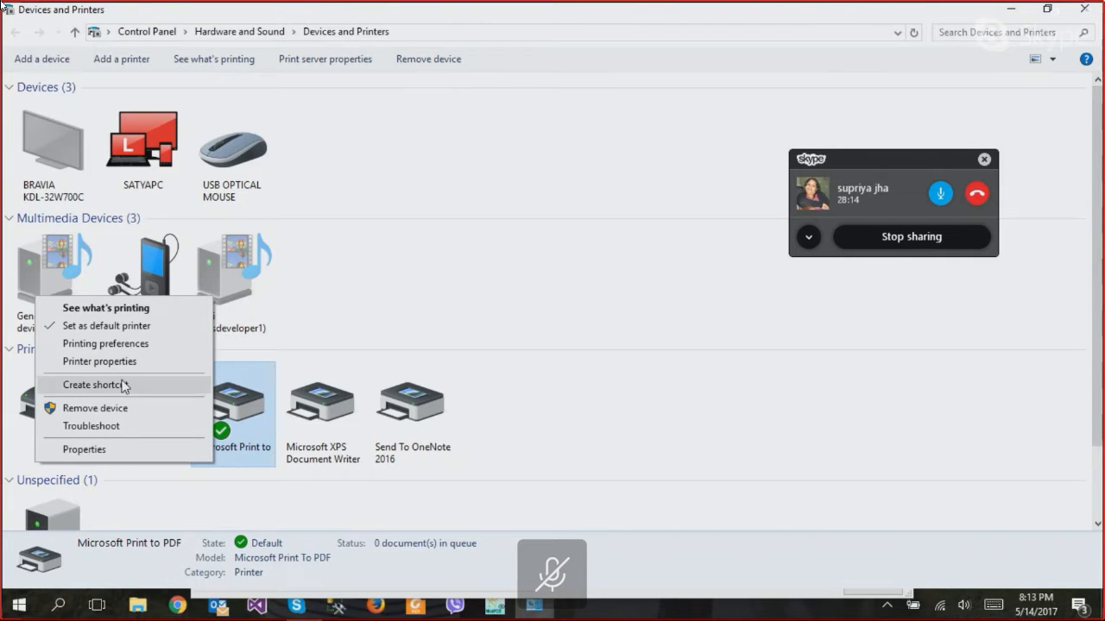
click(110, 449)
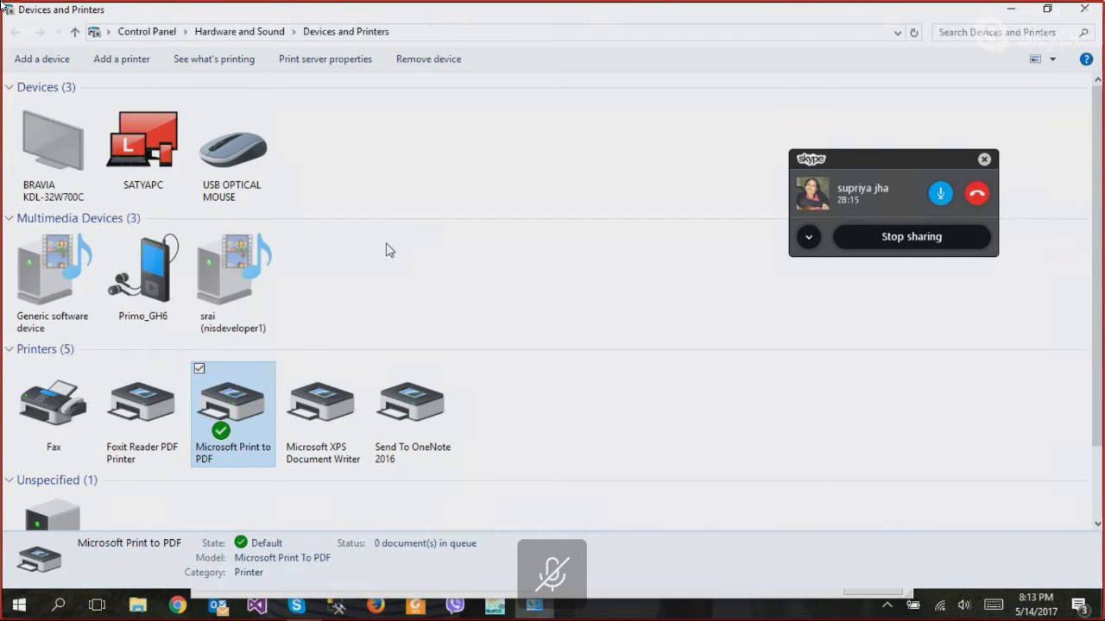
double_click(268, 442)
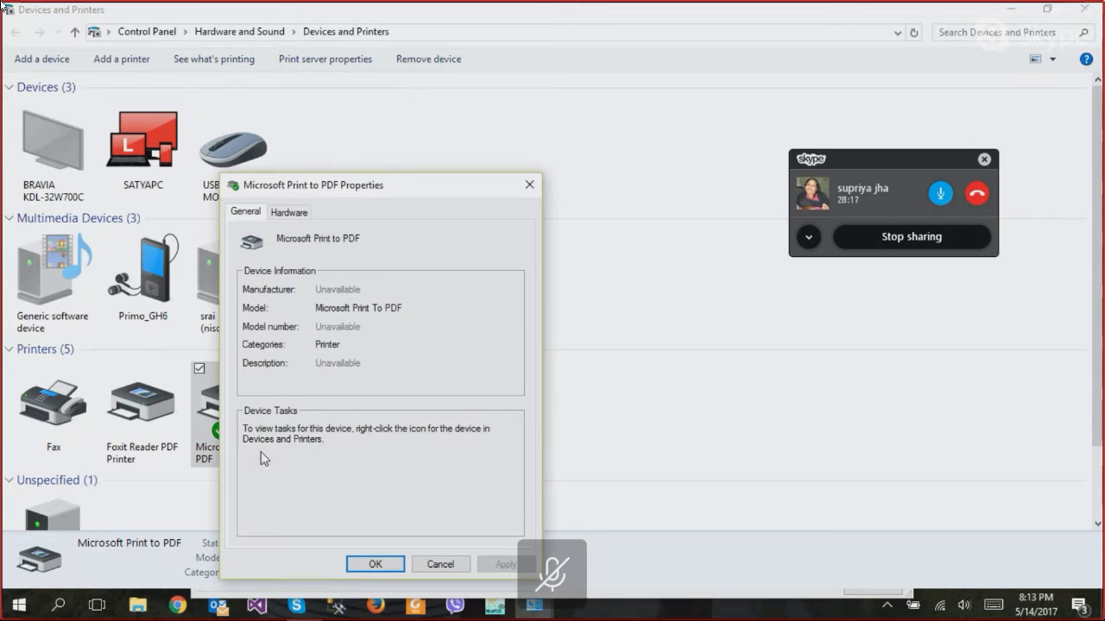
drag(378, 246, 285, 242)
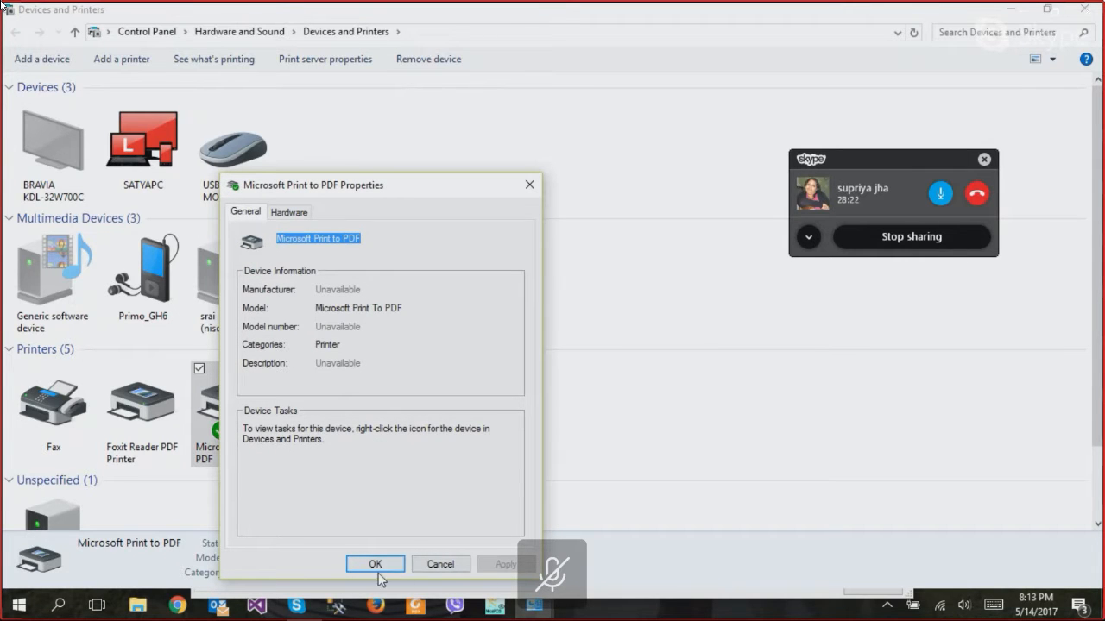
click(439, 563)
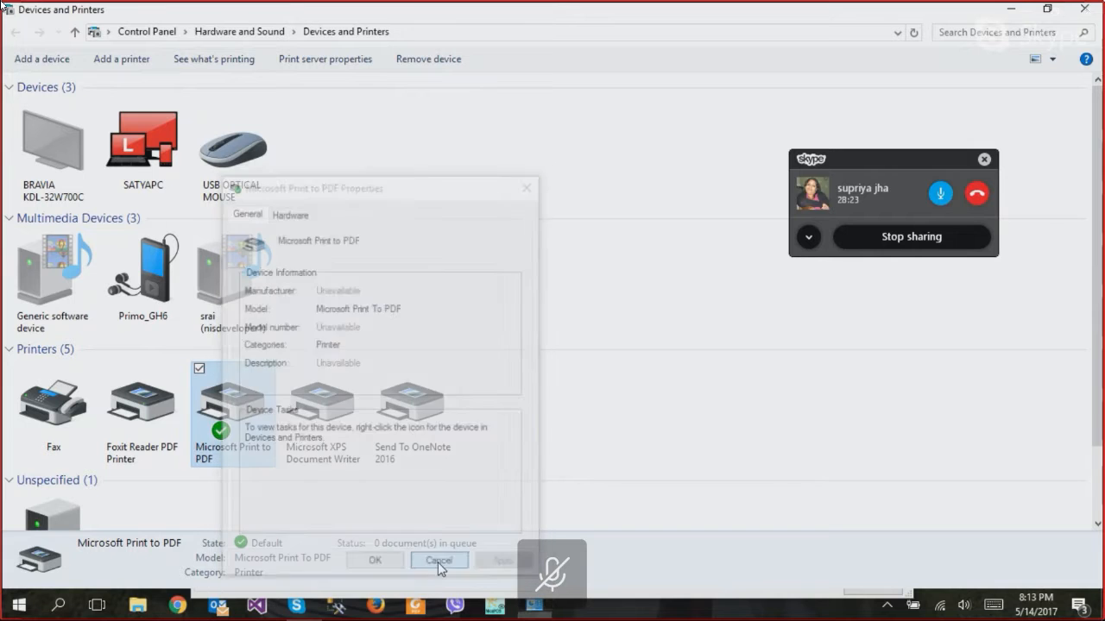
- Switch to the NicePOS printer window and add Microsoft Print to PDF to the network printers
mouse_move(490, 612)
click(580, 540)
drag(394, 245, 358, 248)
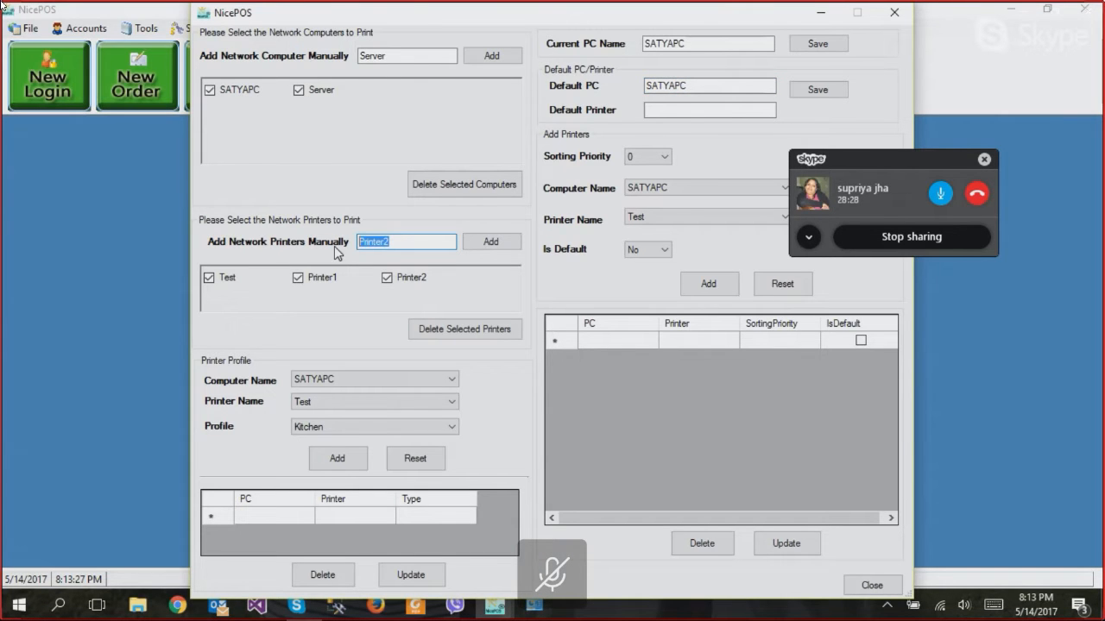
click(533, 612)
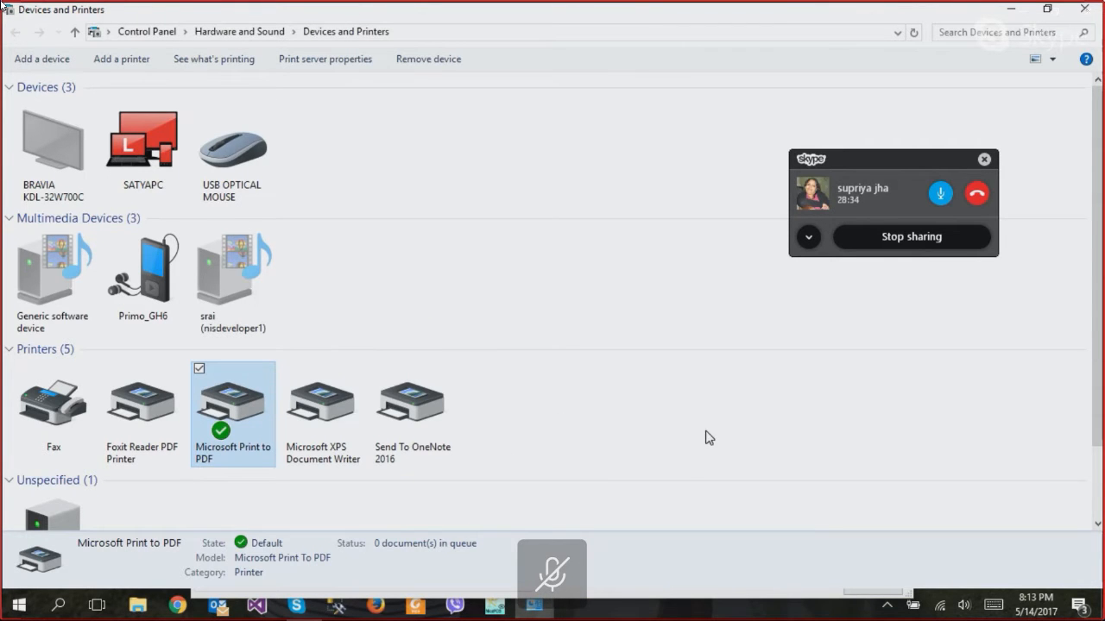
drag(824, 162, 715, 142)
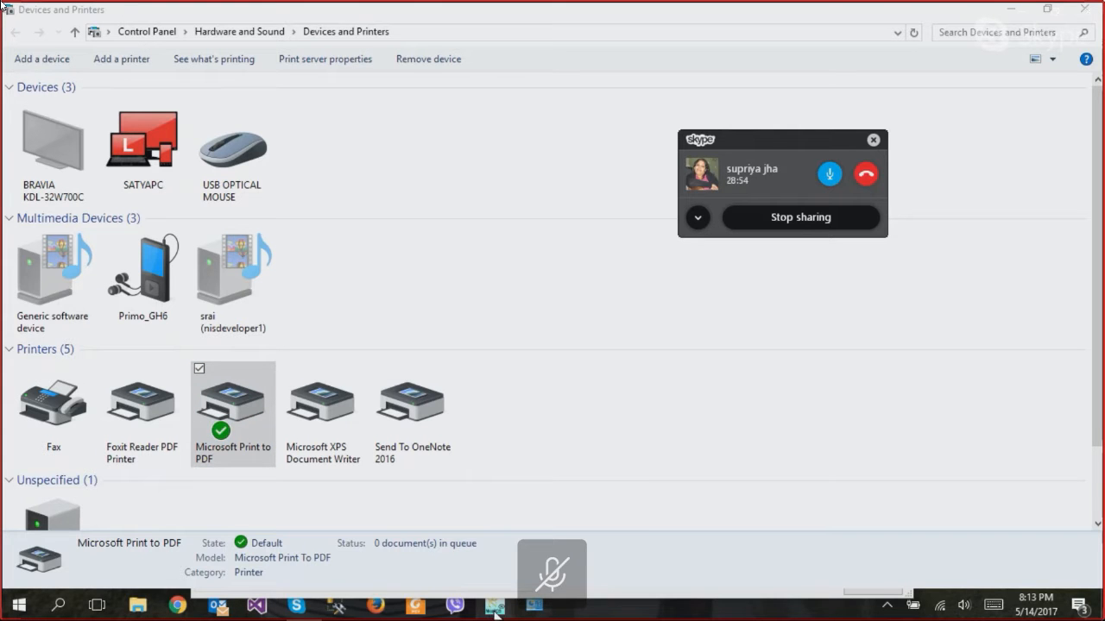
mouse_move(490, 606)
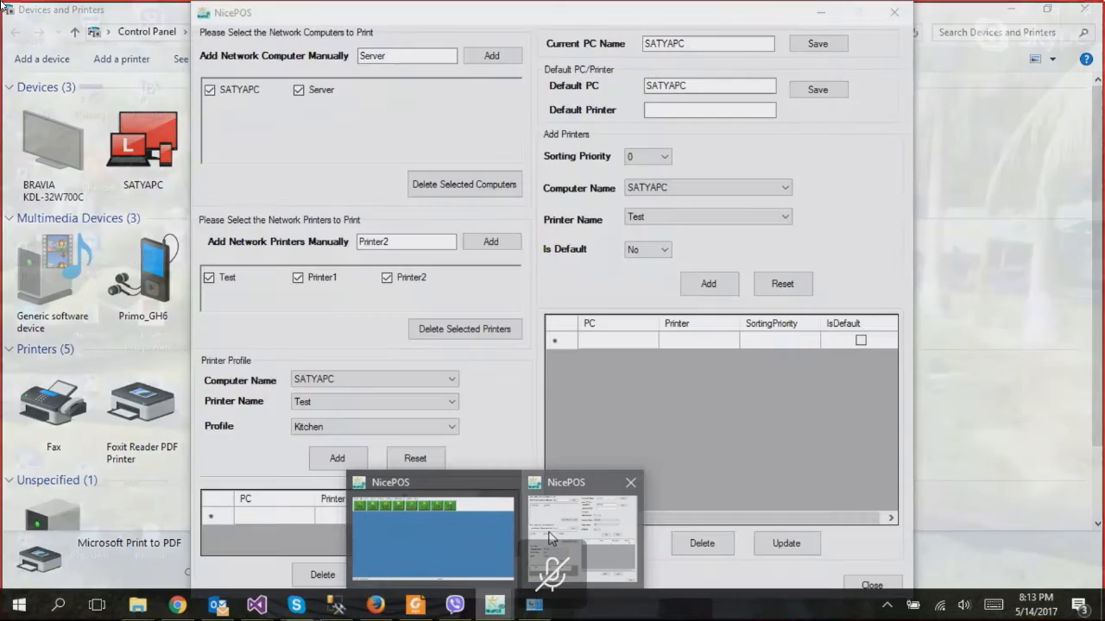
click(548, 537)
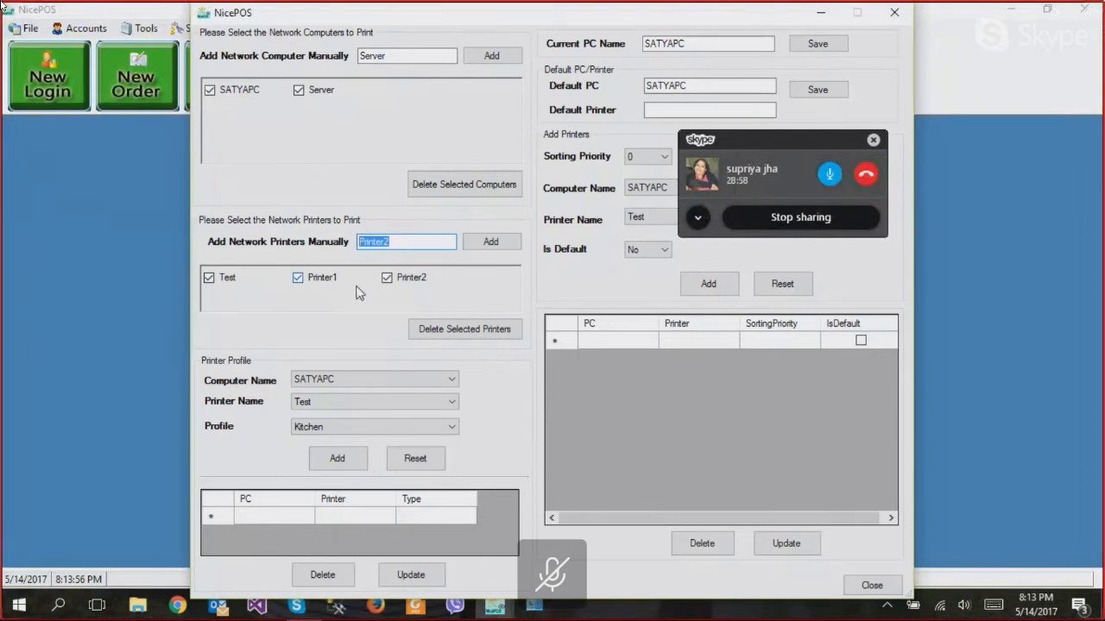
text(Microsoft Print to PDF)
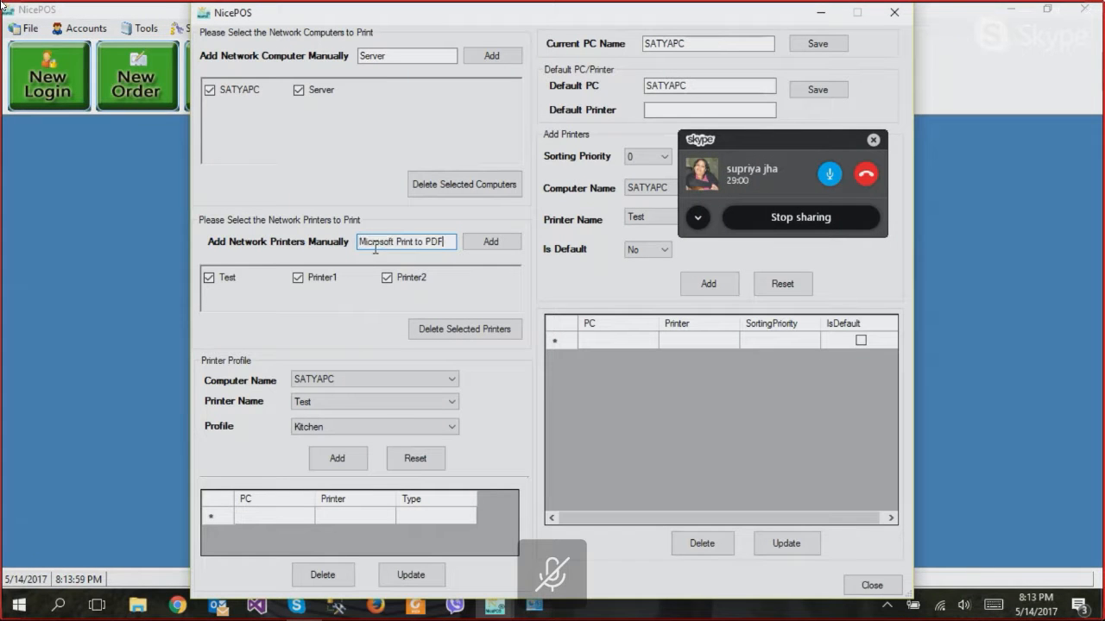
click(489, 245)
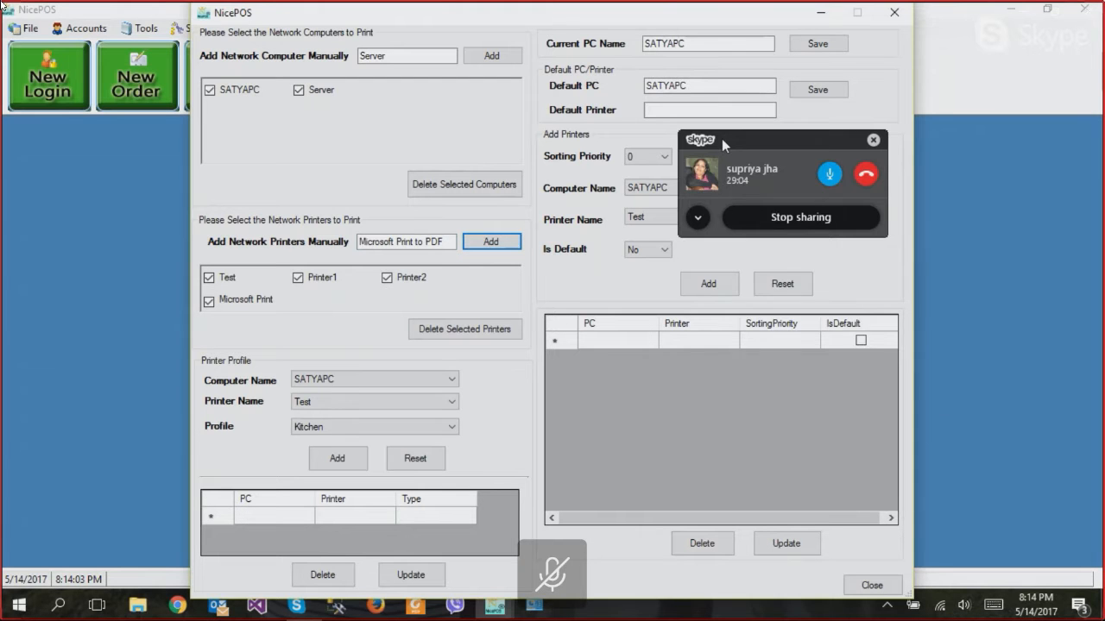
- Set the Default Printer to Microsoft Print to PDF and save the default PC and printer
drag(722, 138, 771, 316)
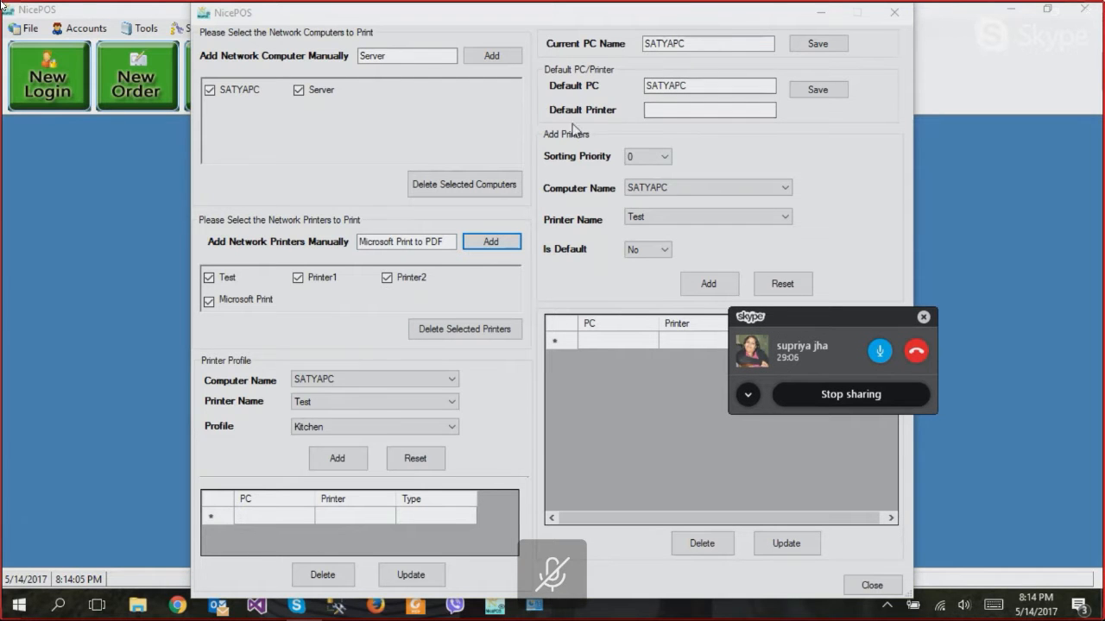
click(659, 111)
text(Microsoft Print to PDF)
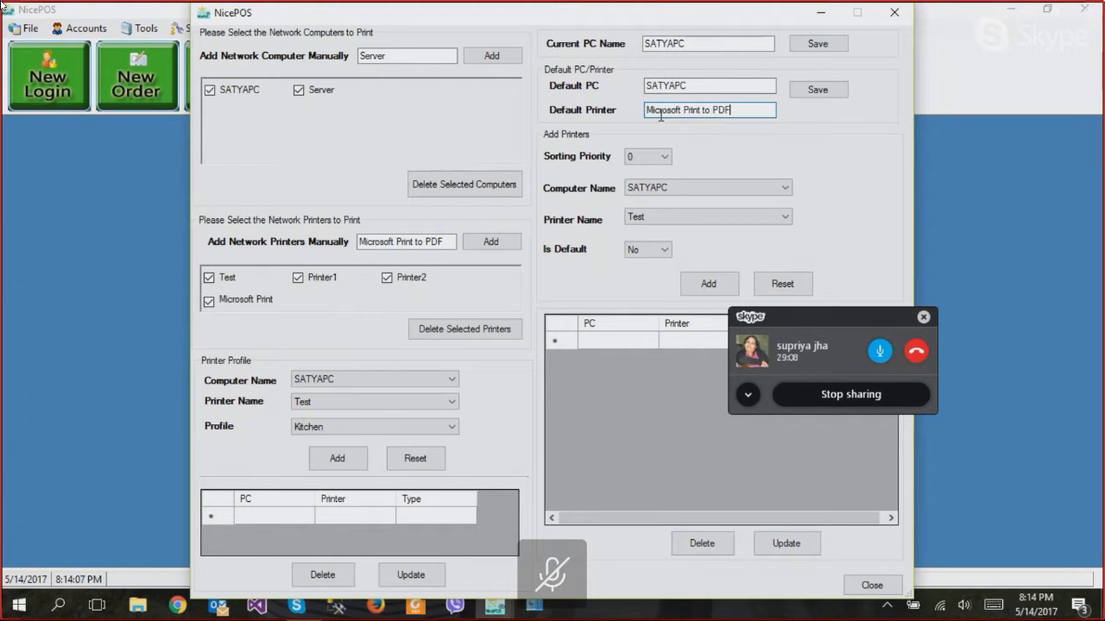
click(816, 90)
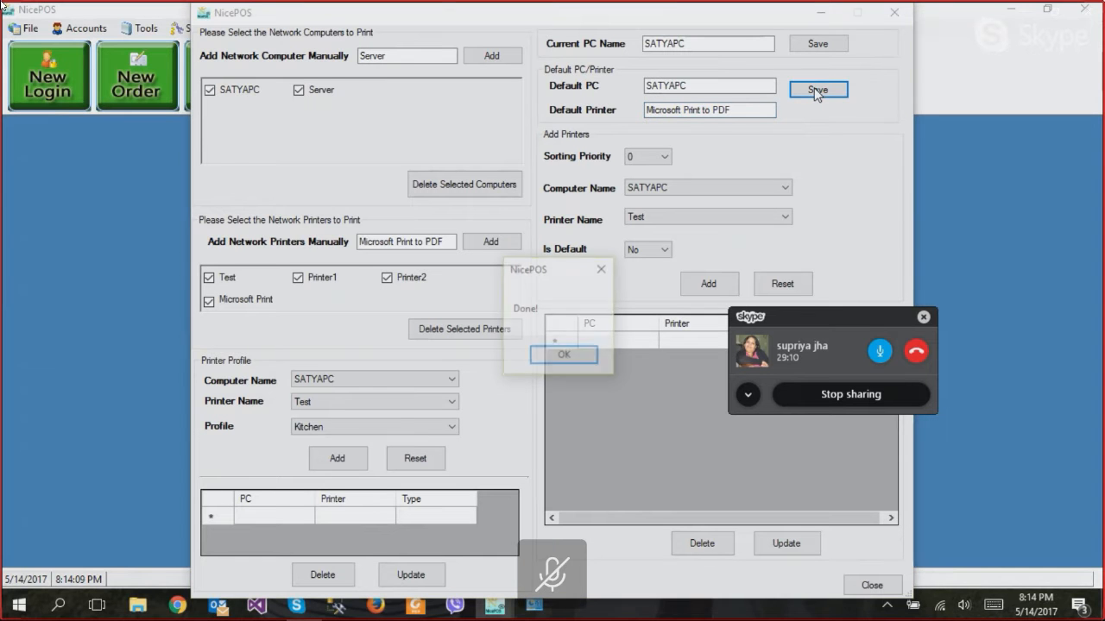
click(557, 360)
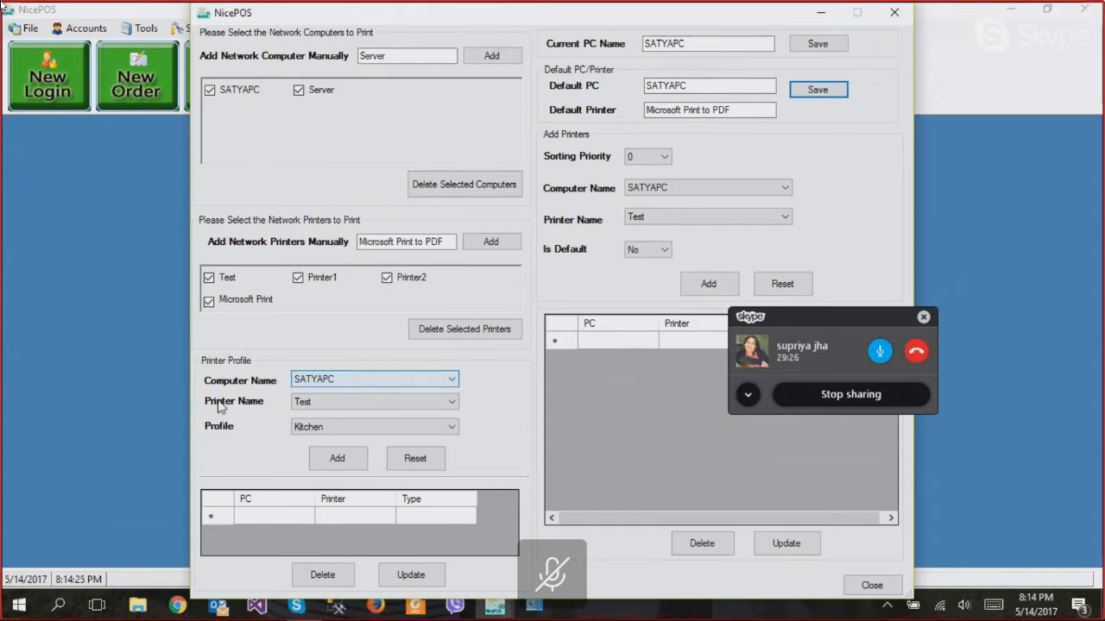
- Examine the available computer names, printer names and profile types in the Printer Profile section
click(319, 382)
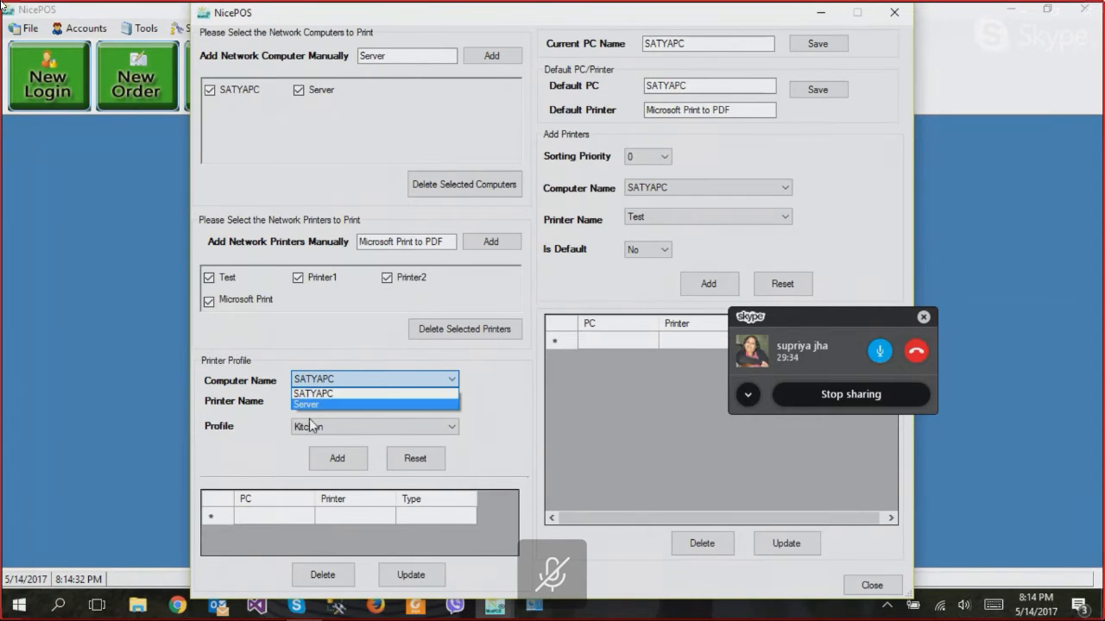
click(327, 383)
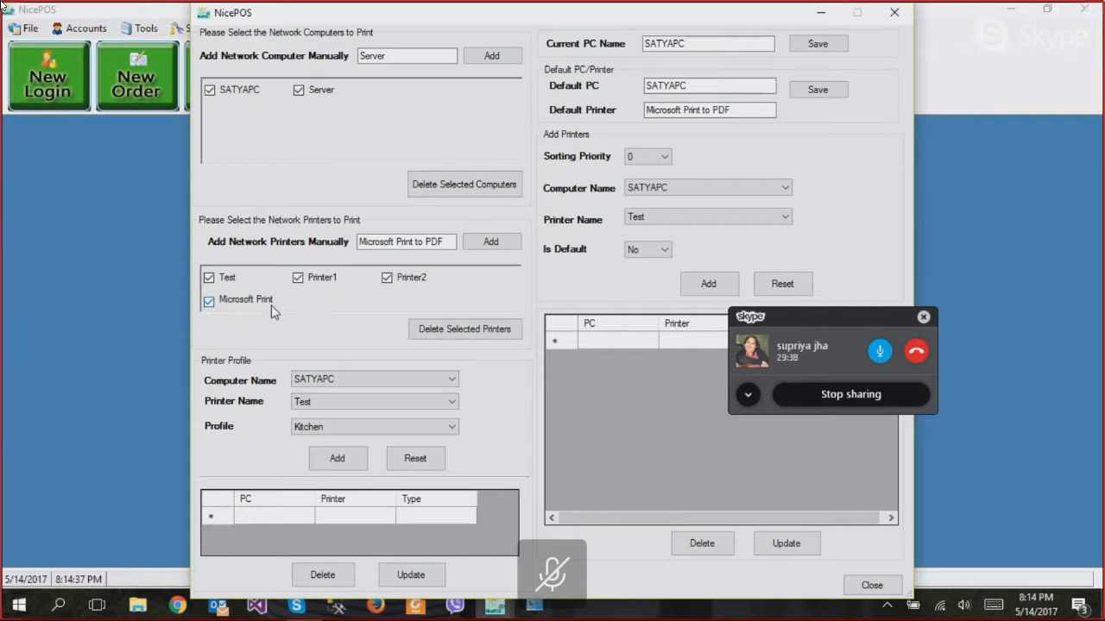
click(324, 404)
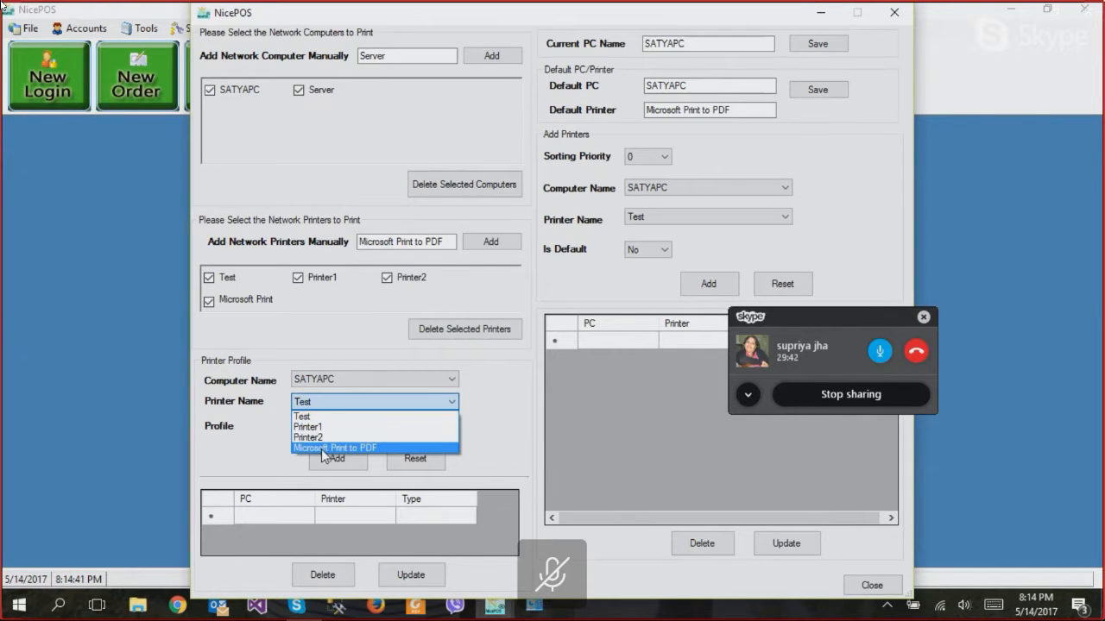
click(480, 440)
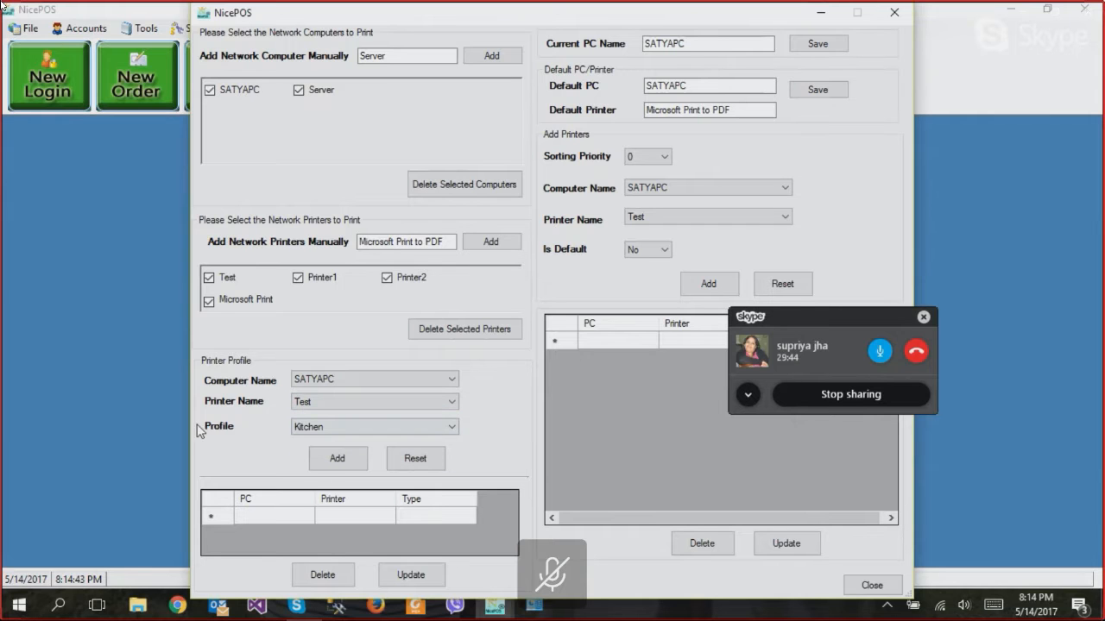
click(305, 428)
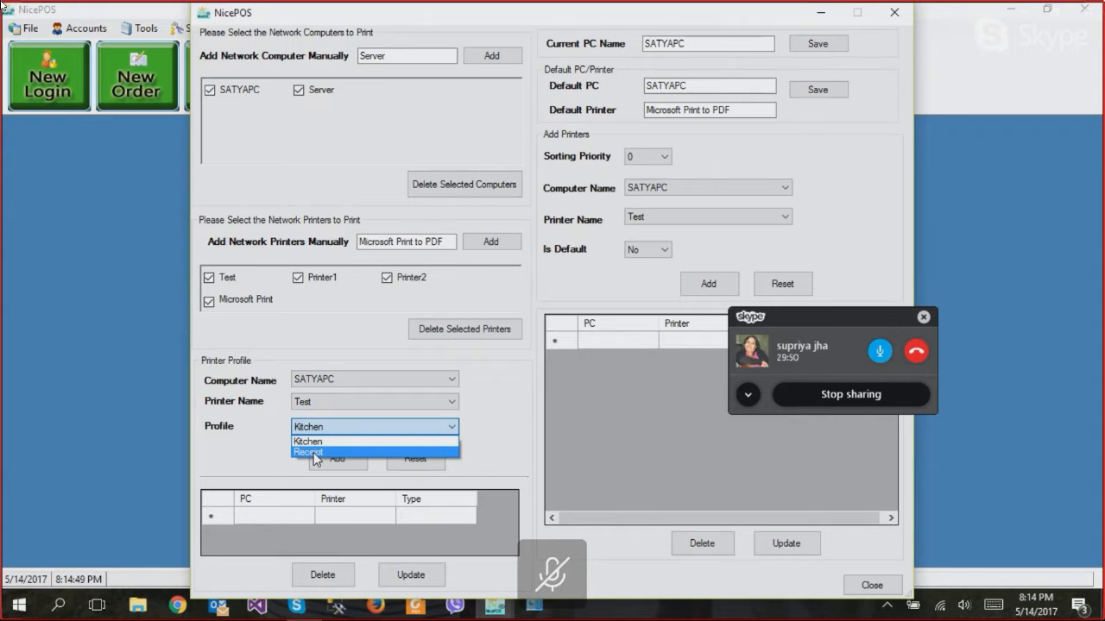
click(488, 431)
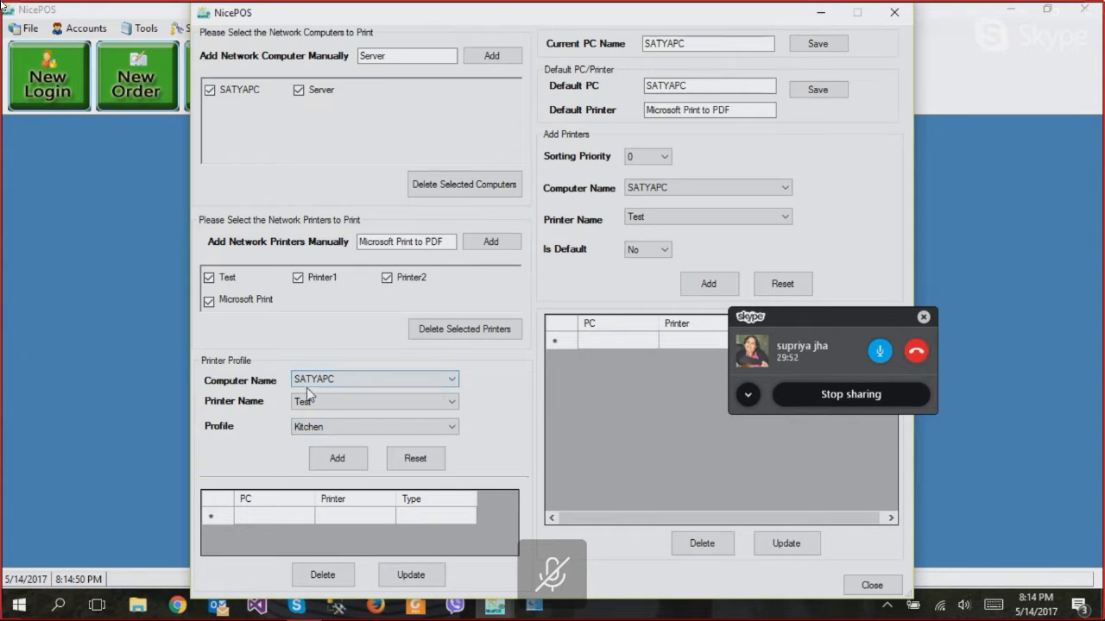
click(322, 381)
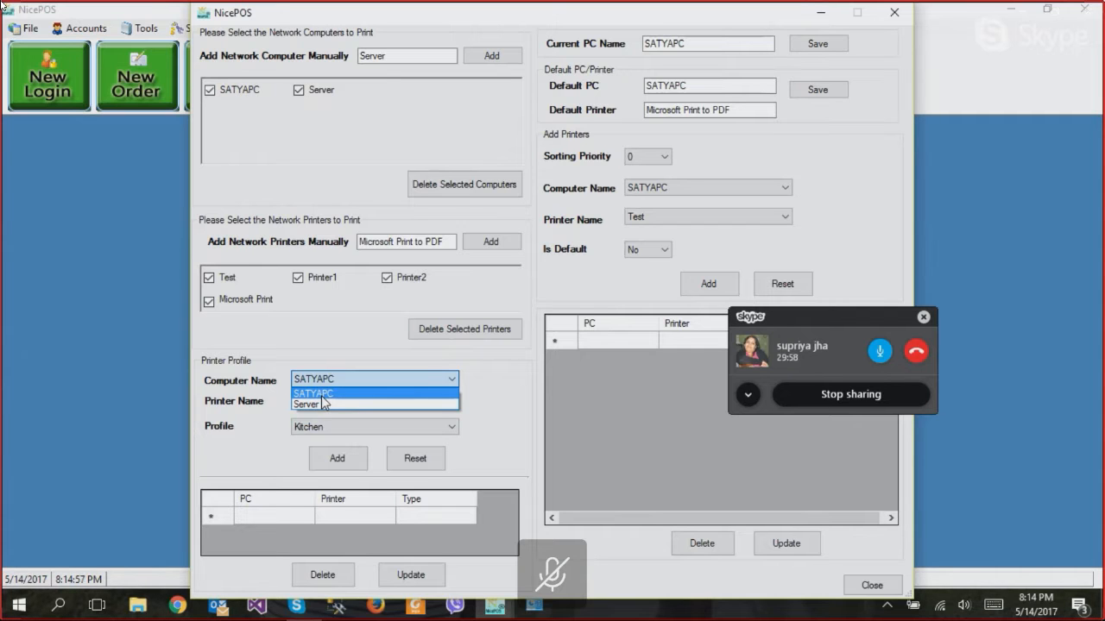
click(322, 395)
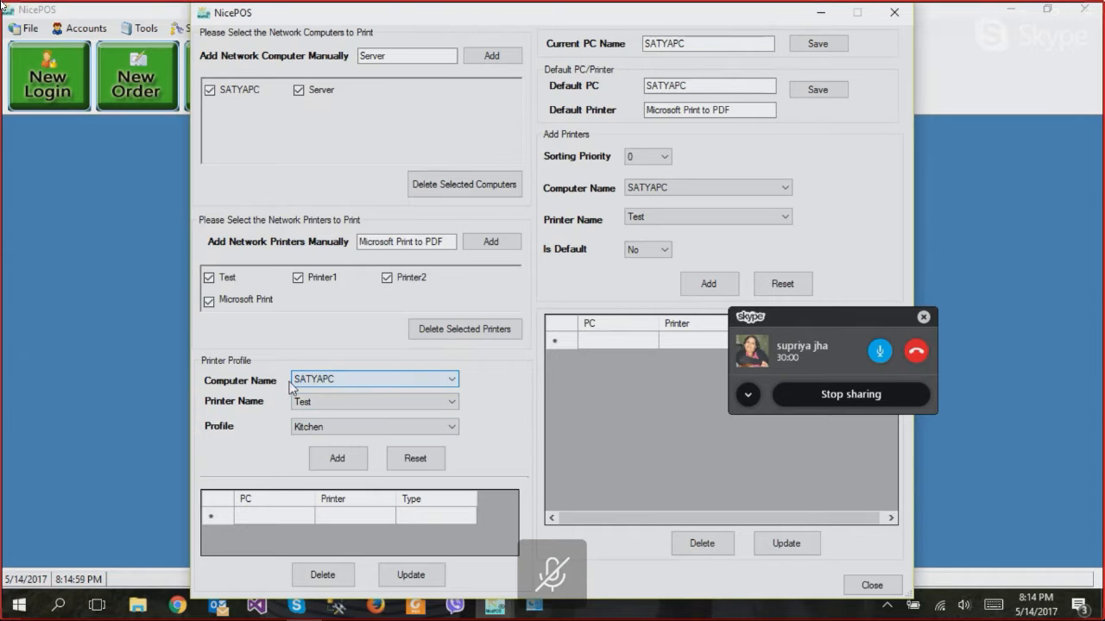
click(322, 405)
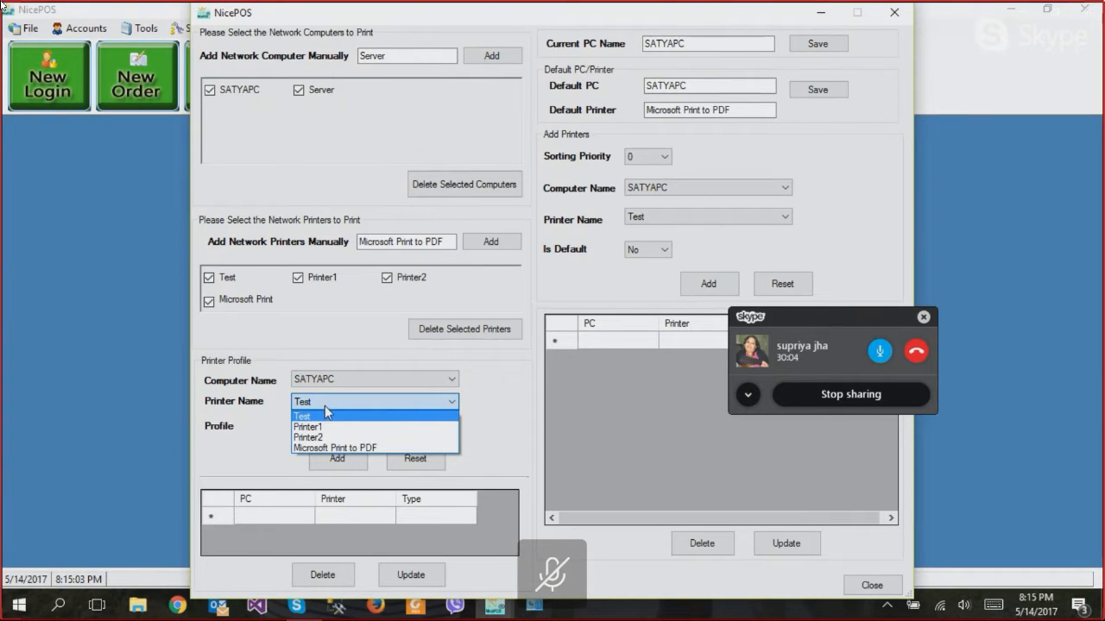
click(332, 312)
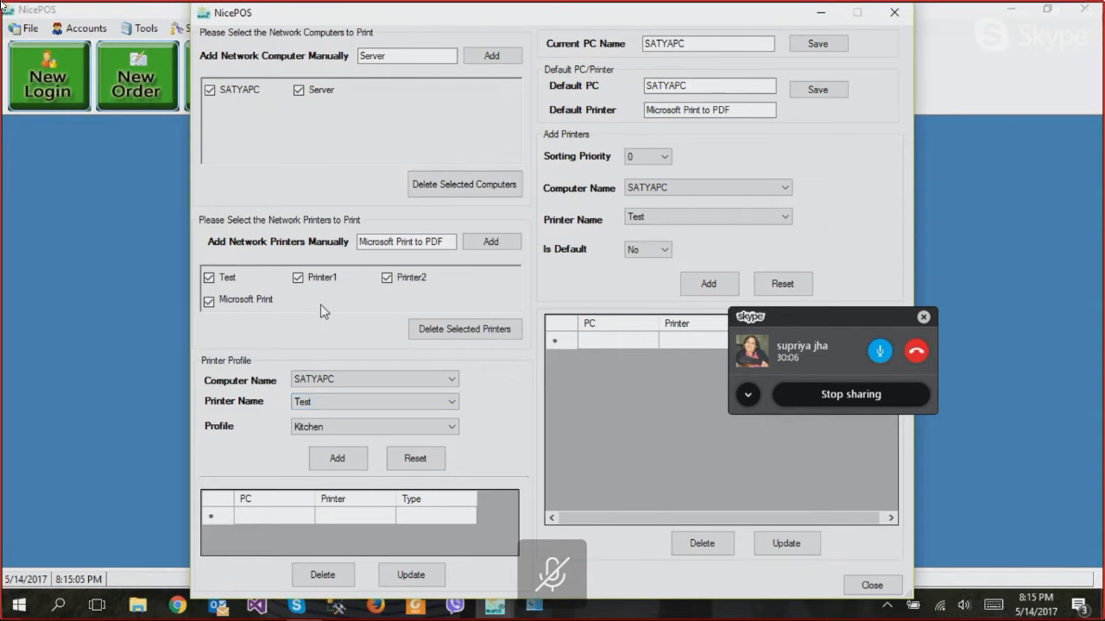
- Delete Test and Printer2 from the network printers, keeping Printer1 and Microsoft Print to PDF
click(209, 277)
click(208, 302)
click(298, 278)
click(298, 278)
click(210, 281)
click(386, 278)
click(386, 277)
click(438, 330)
click(617, 354)
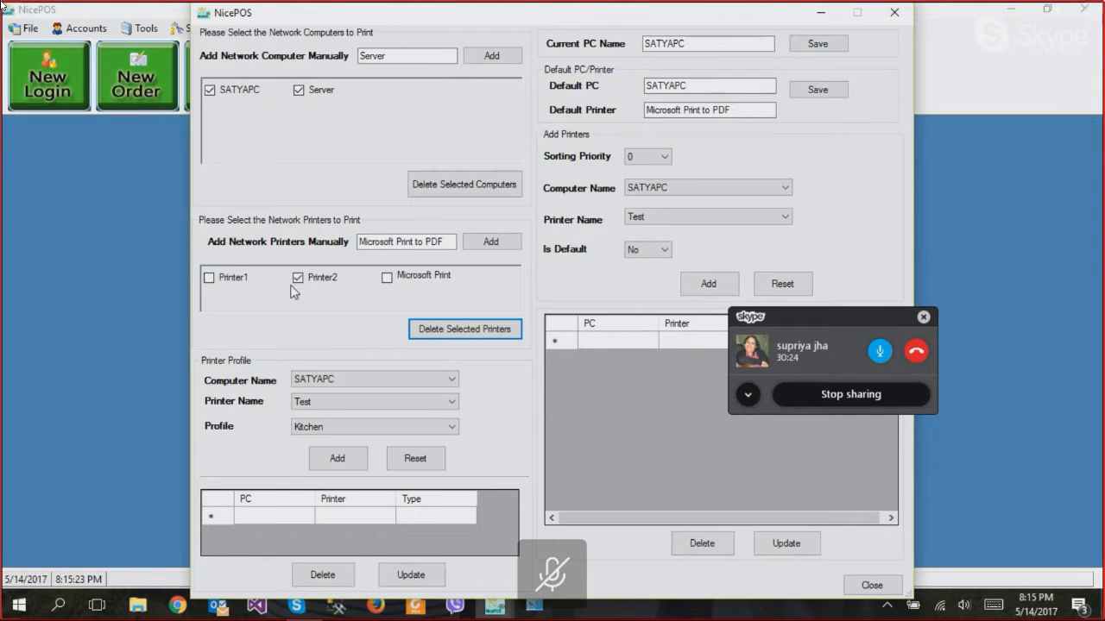
click(487, 334)
click(566, 361)
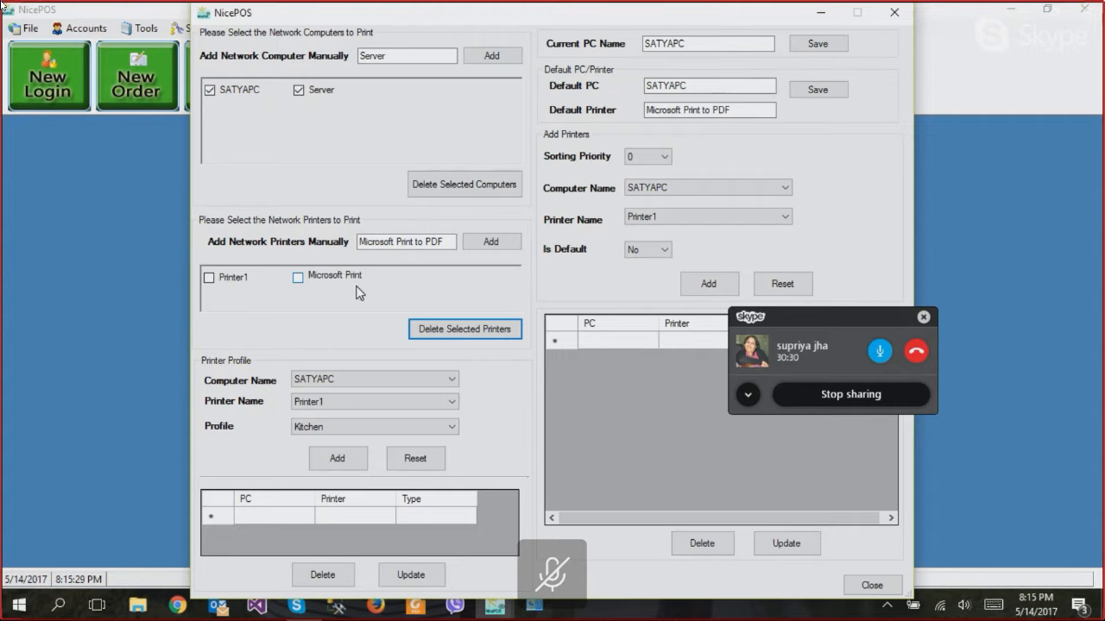
- Add a Kitchen printer profile for computer SATYAPC using Printer1
click(362, 402)
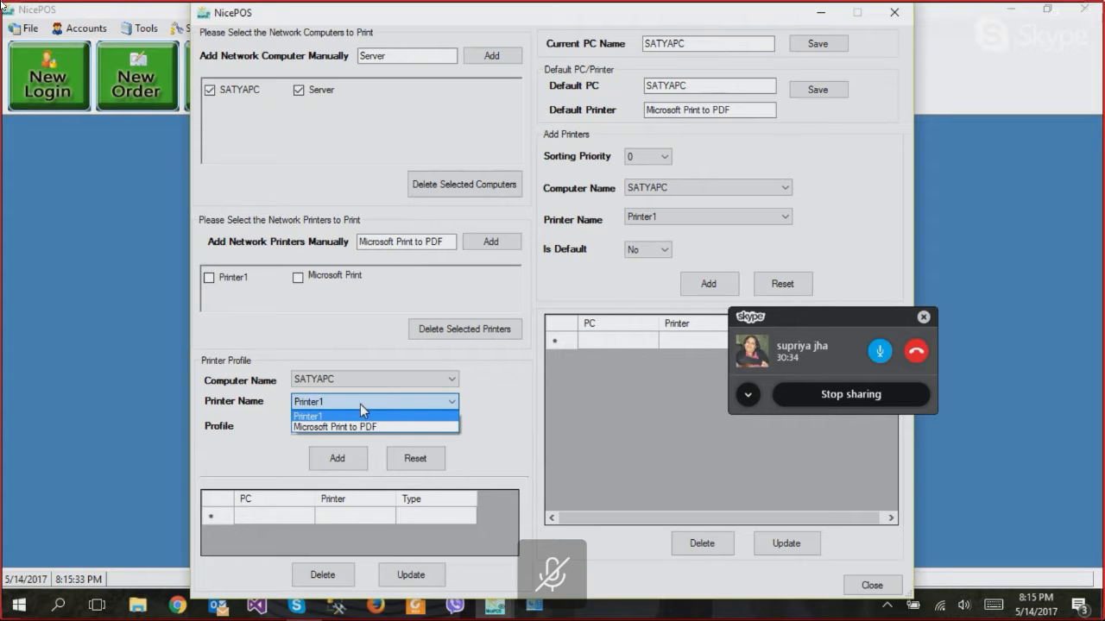
click(354, 418)
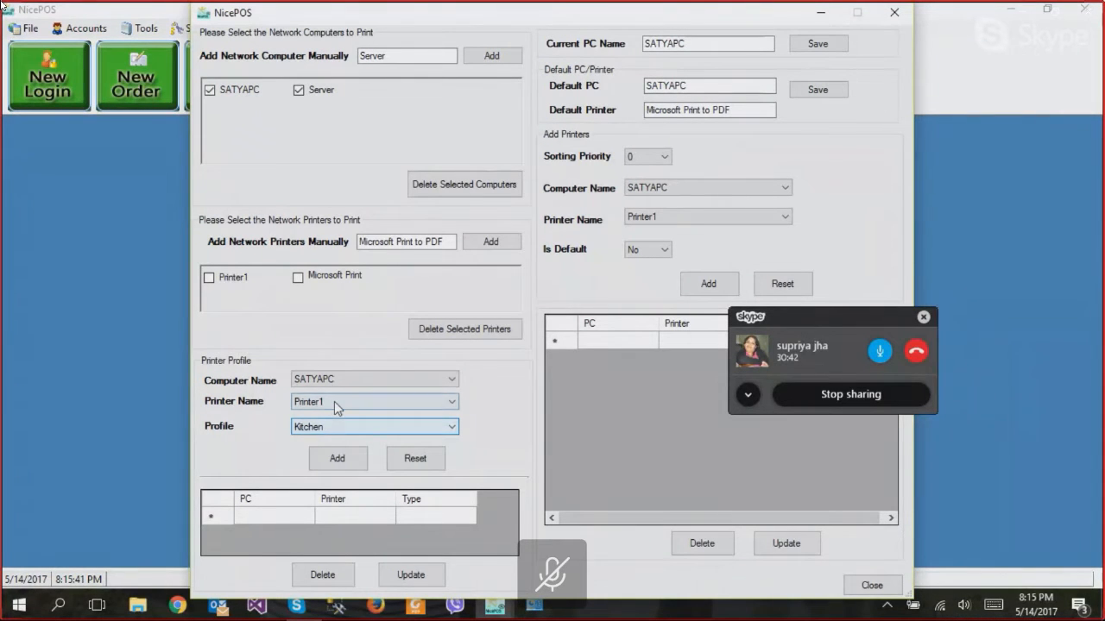
click(336, 457)
click(564, 361)
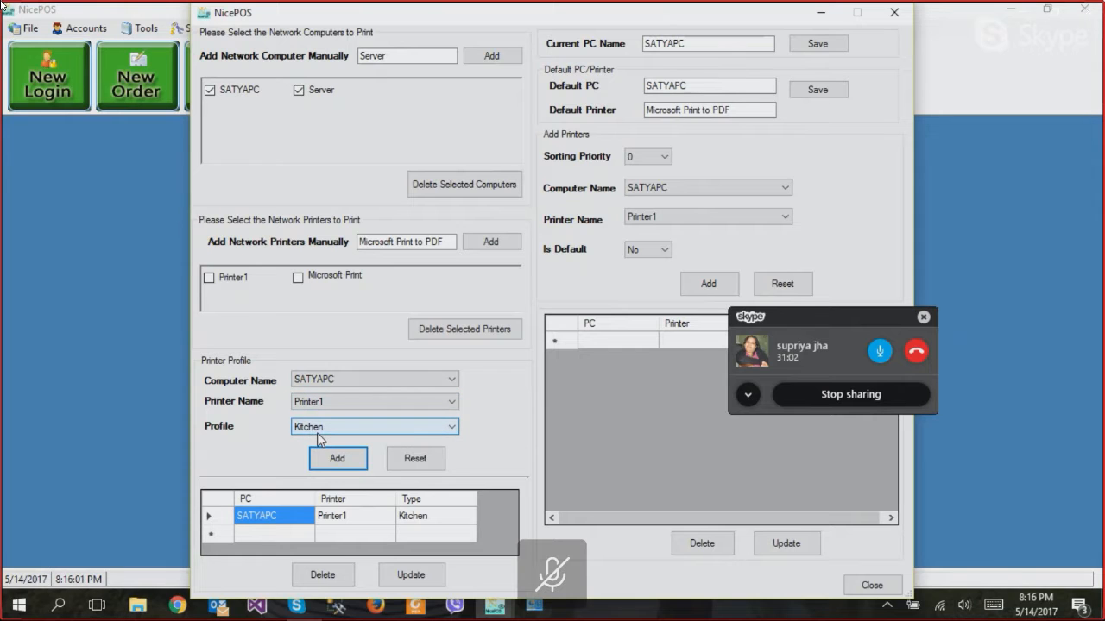
- Add a Kitchen printer profile for the Server computer using Printer1
click(357, 378)
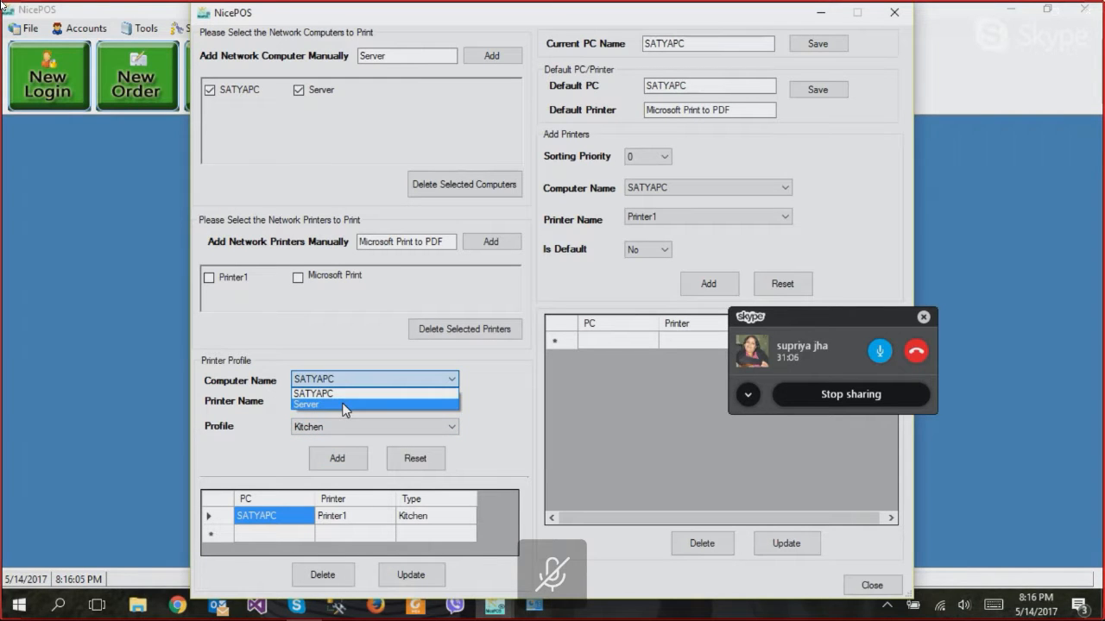
click(344, 404)
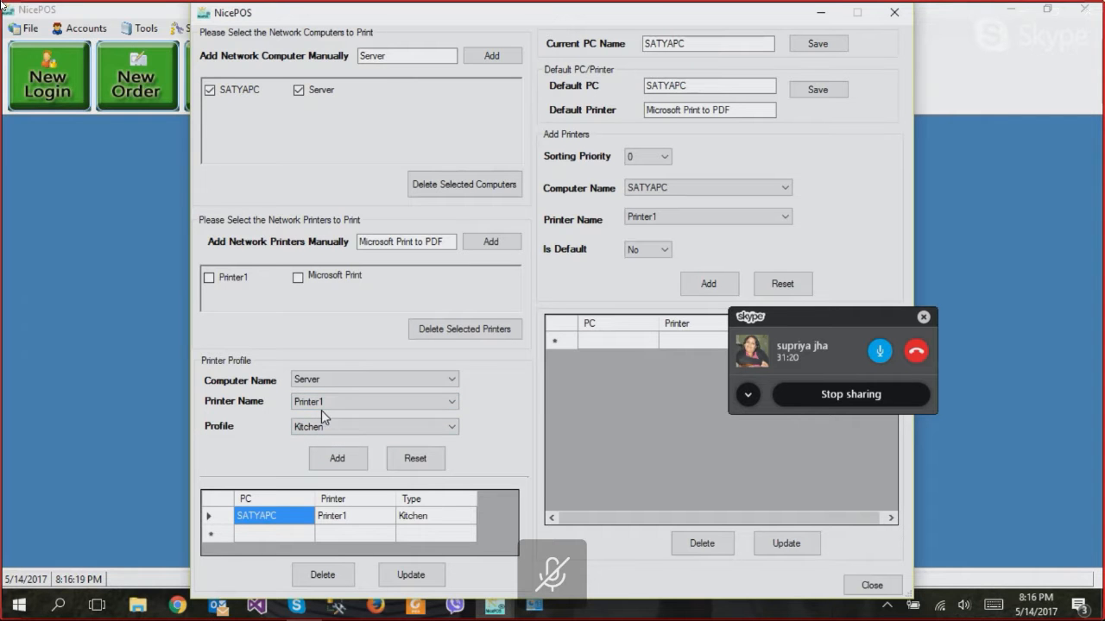
click(335, 460)
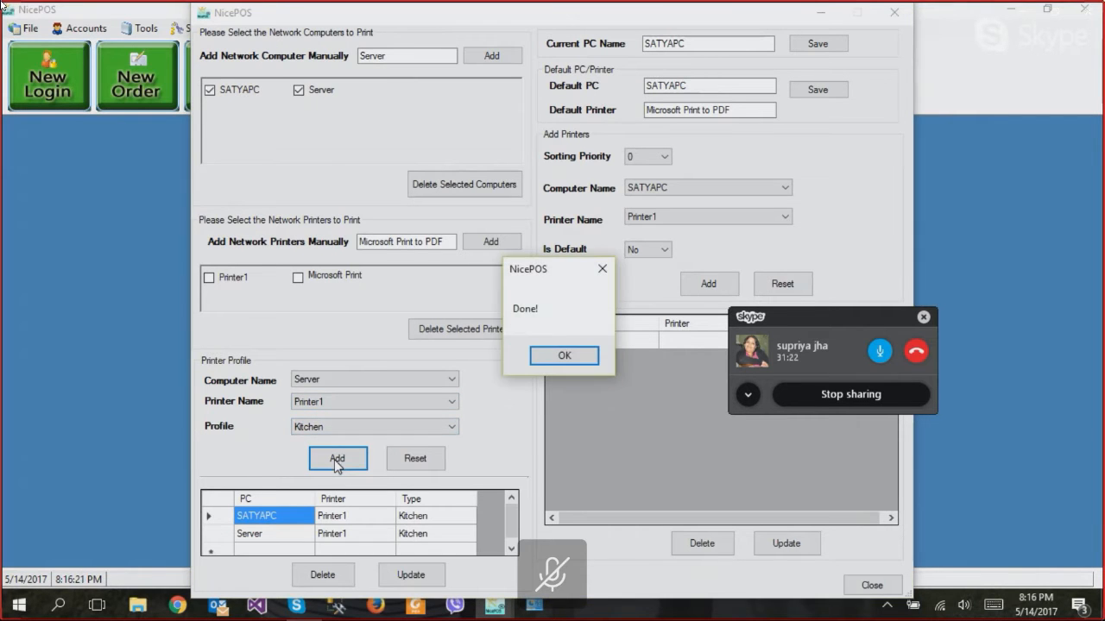
click(538, 358)
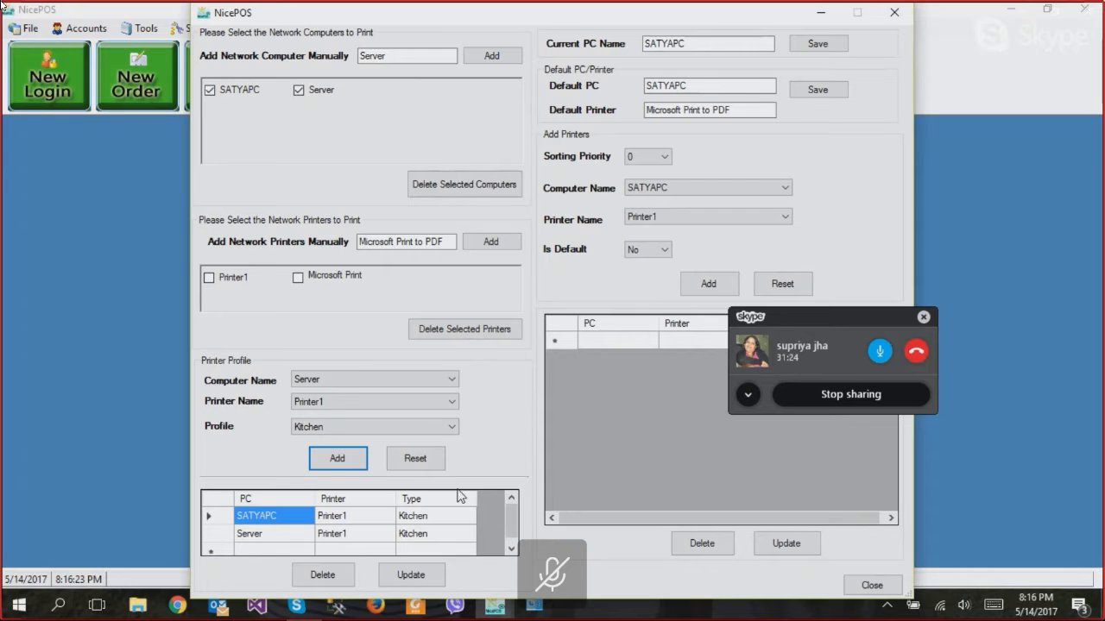
- Add a Receipt printer profile for computer SATYAPC using Microsoft Print to PDF
click(352, 379)
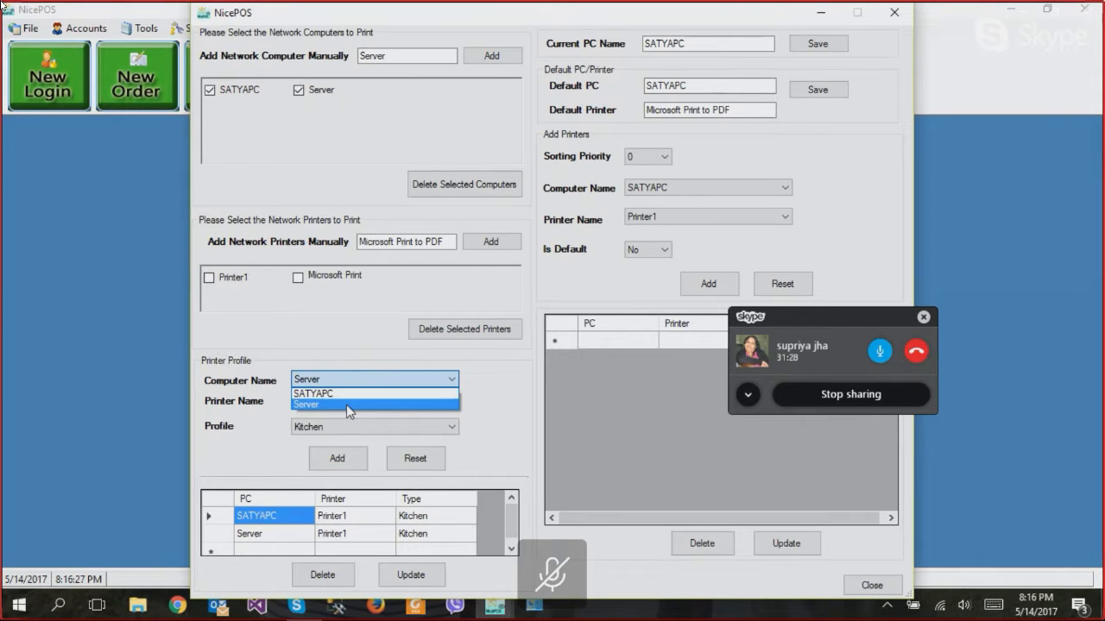
click(346, 393)
click(338, 406)
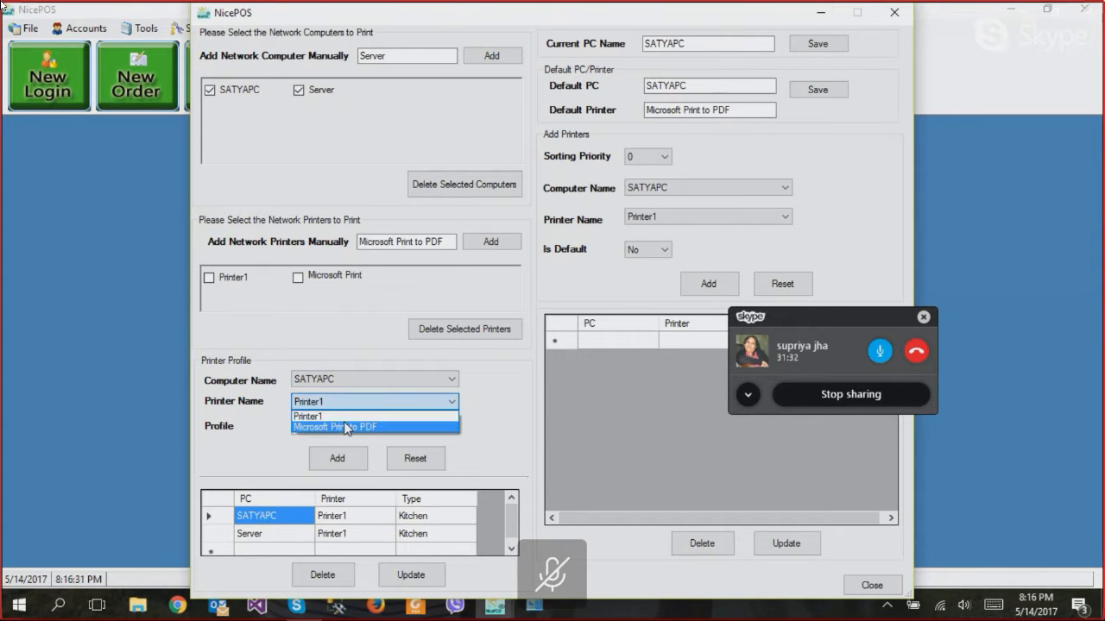
click(347, 424)
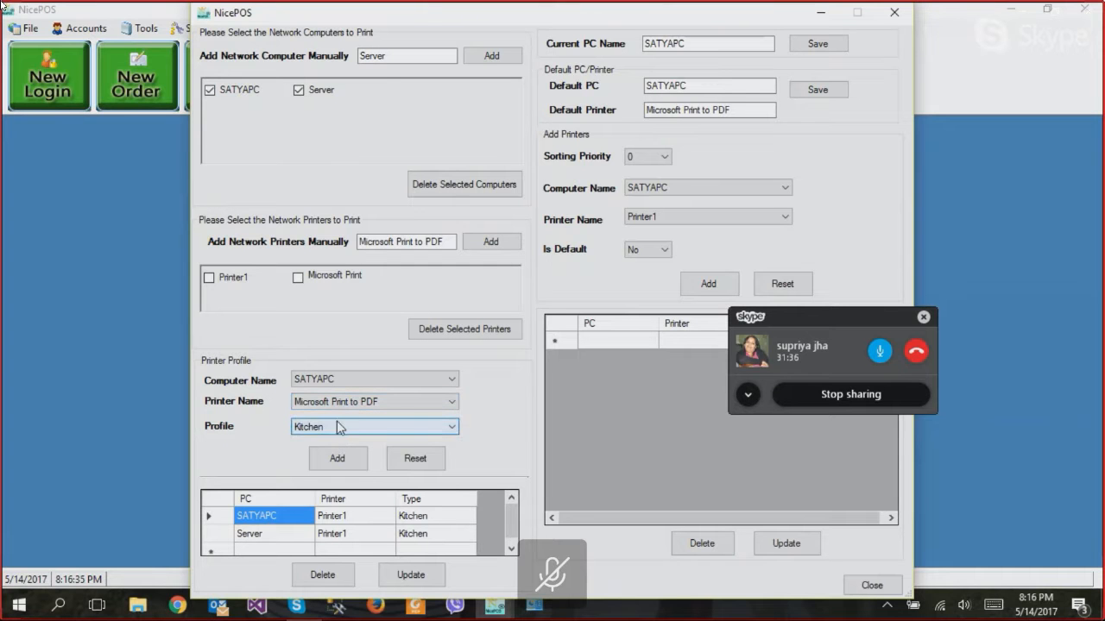
click(339, 429)
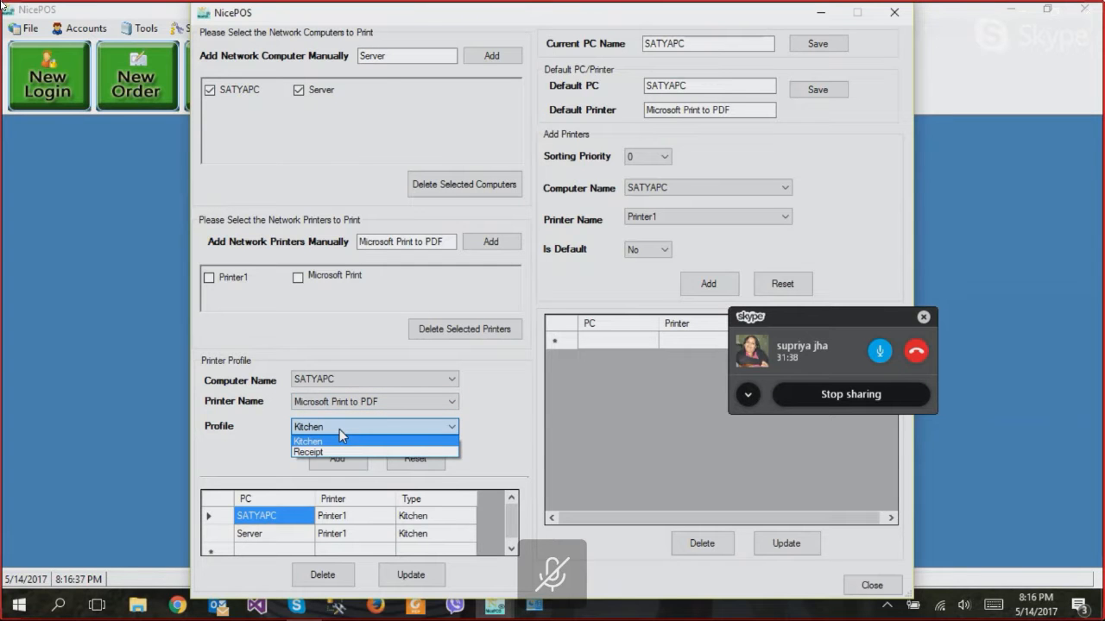
click(333, 450)
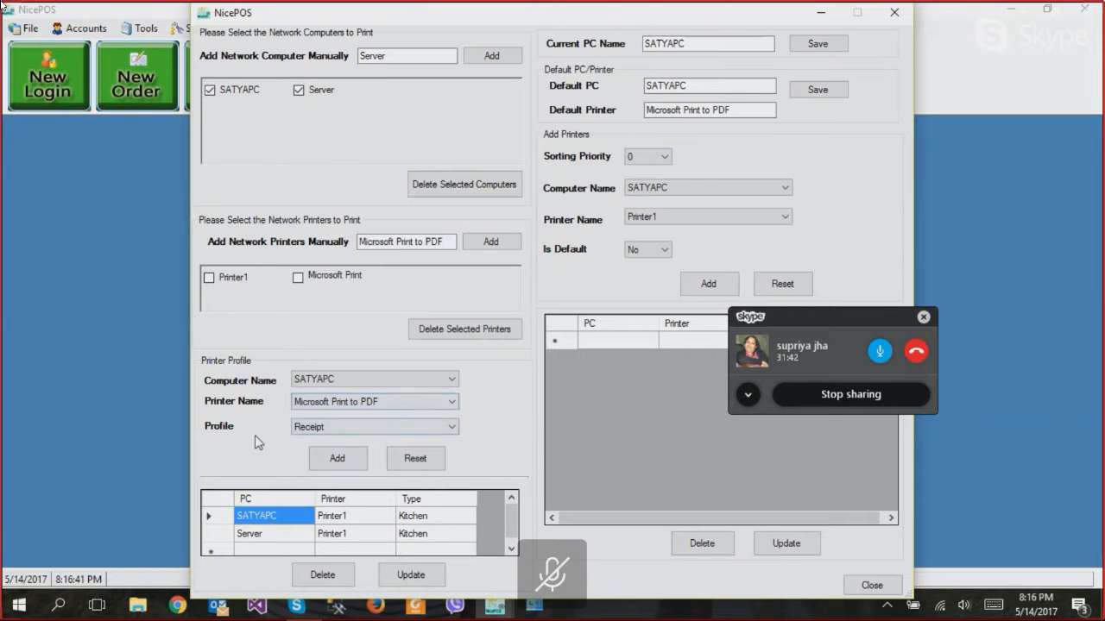
click(343, 464)
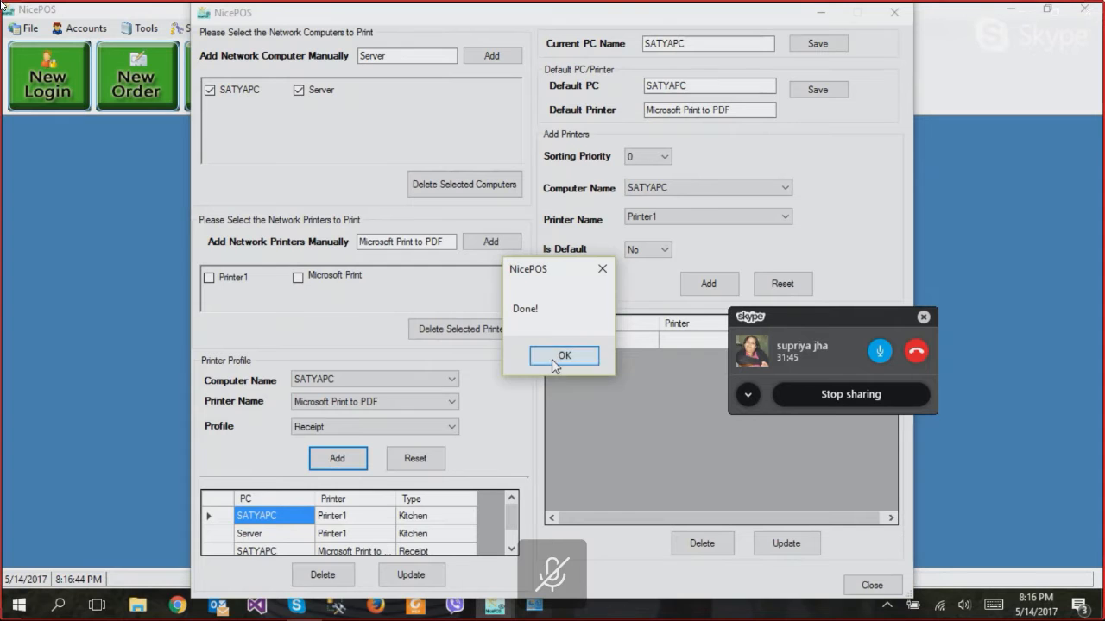
click(562, 356)
- Add a Receipt printer profile for the Server computer using Microsoft Print to PDF
click(378, 378)
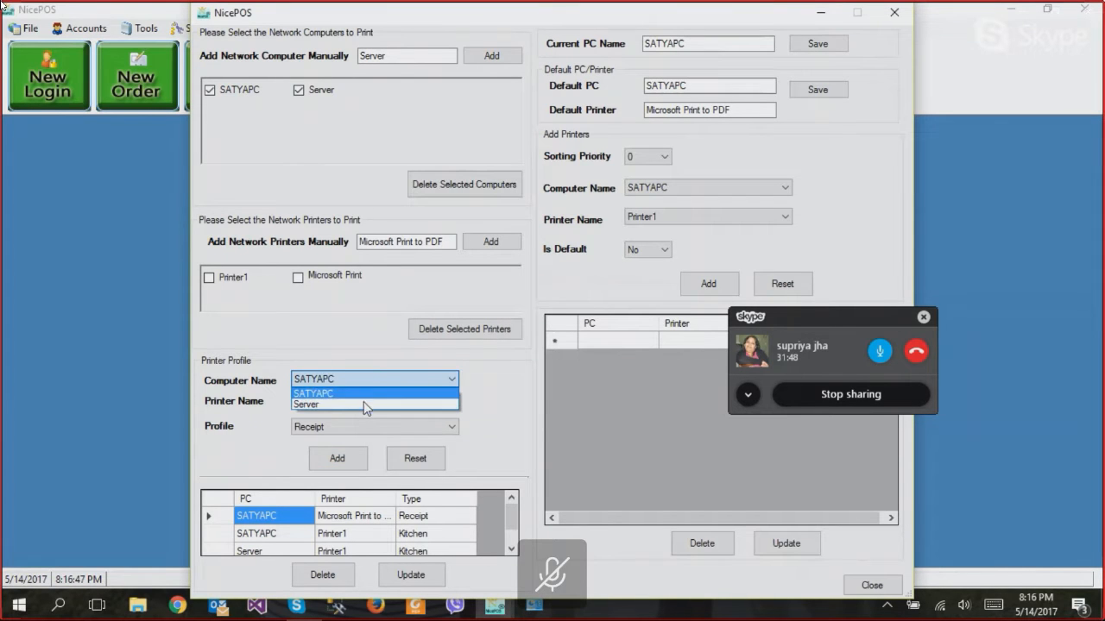
click(363, 404)
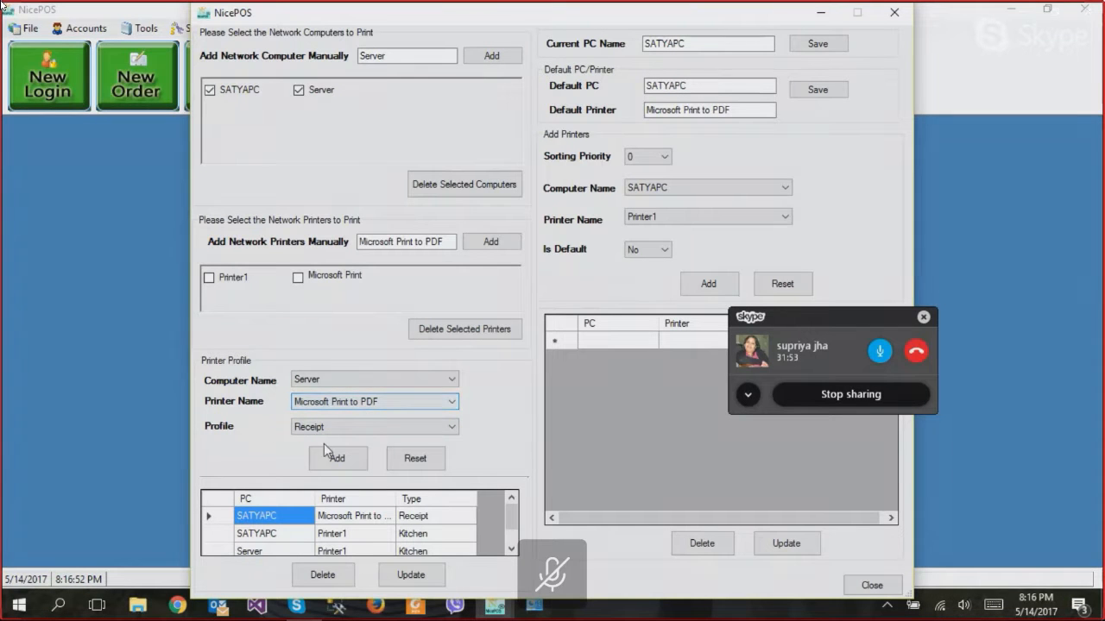
click(342, 459)
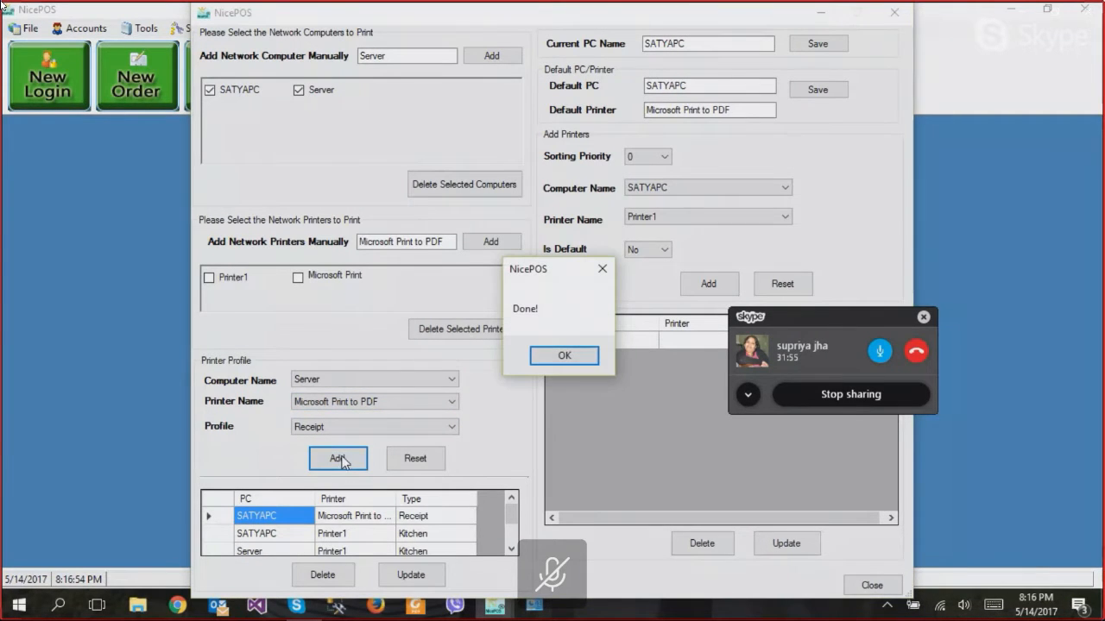
click(535, 359)
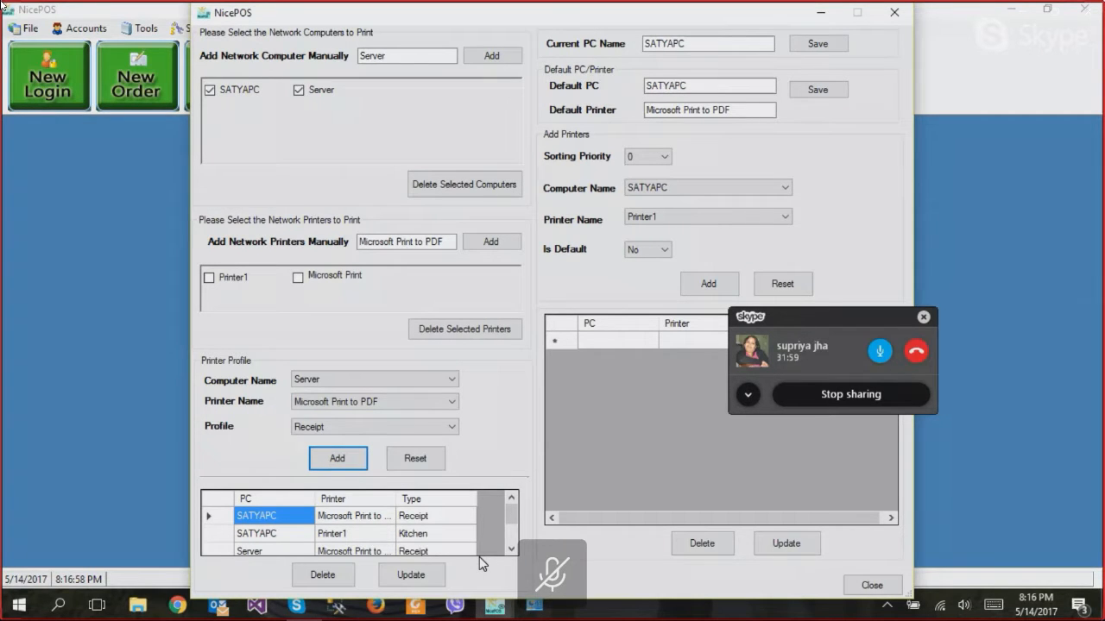
- Go through the printer profile records and update the SATYAPC Kitchen record that uses Printer1
click(209, 516)
click(216, 534)
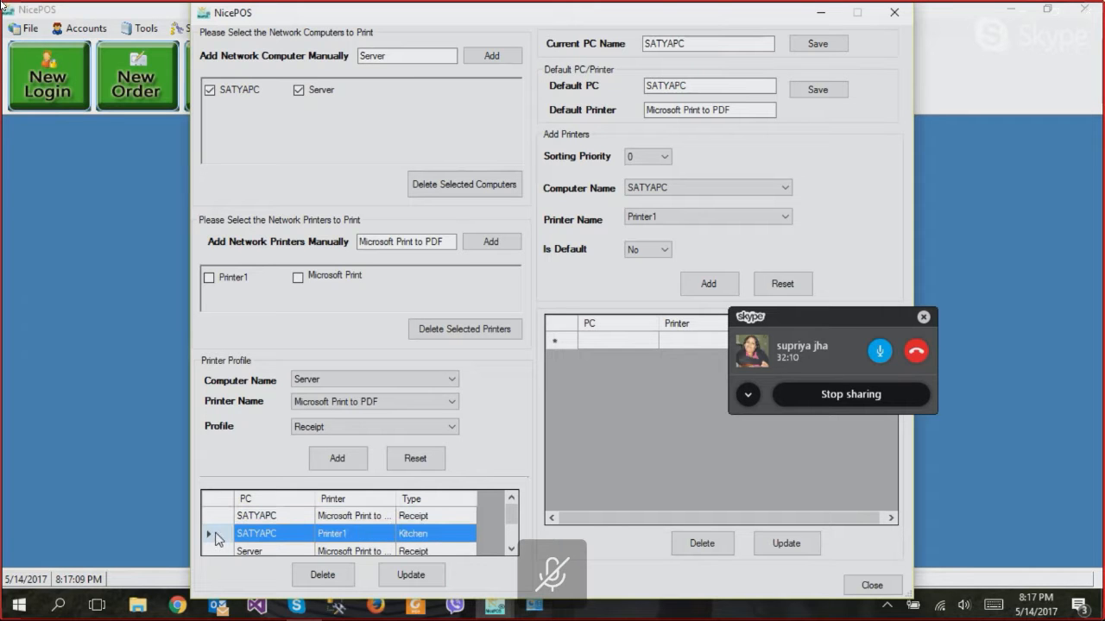
key(Down)
key(Down)
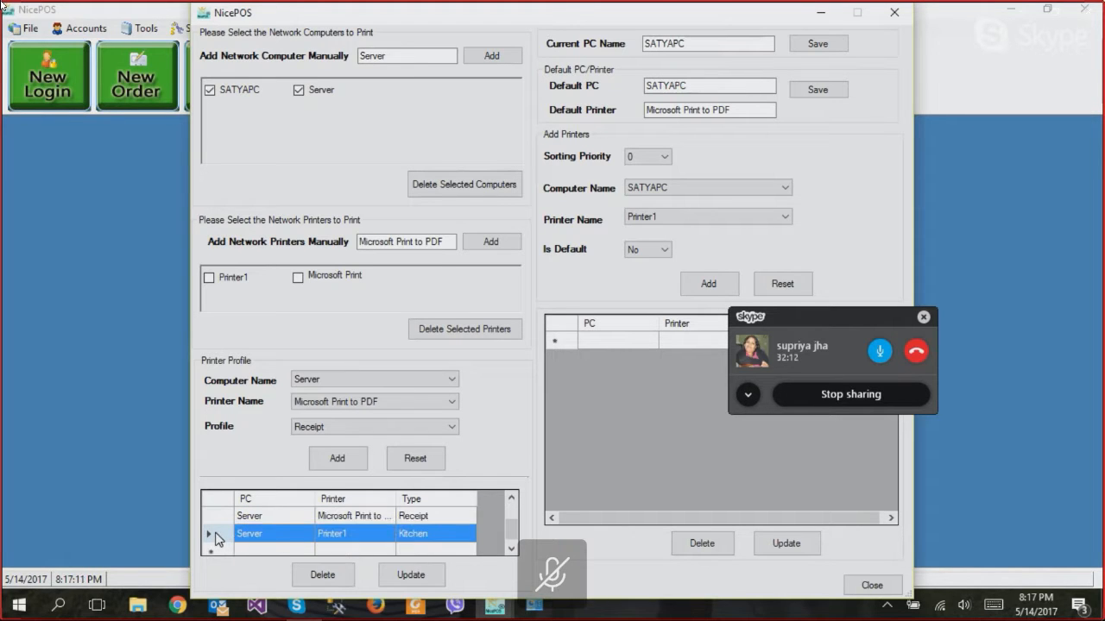
key(Up)
key(Up)
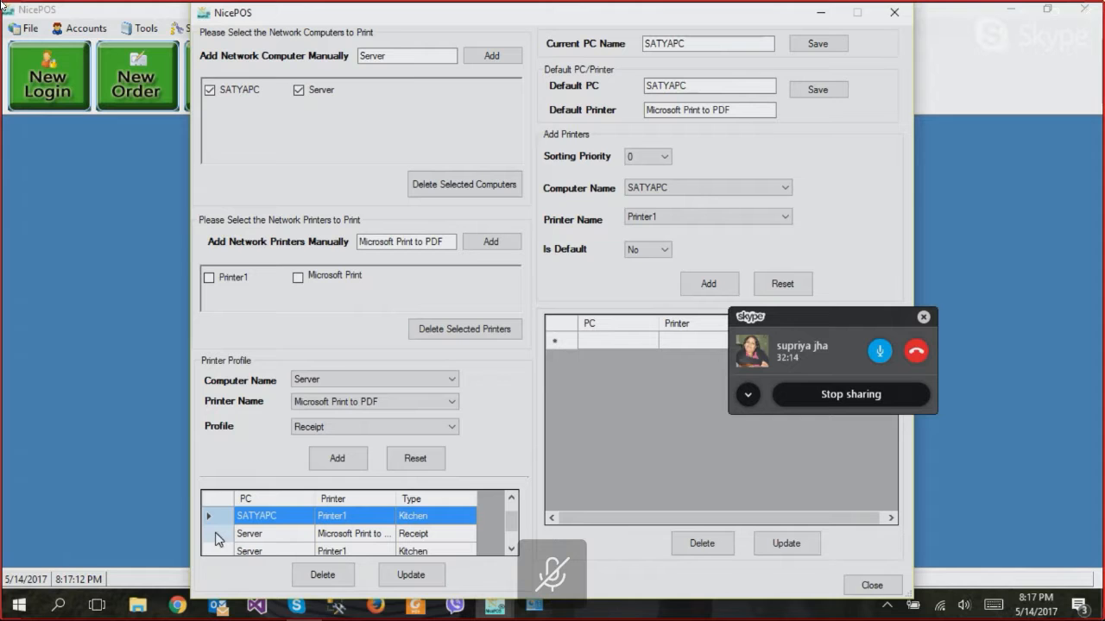
click(409, 578)
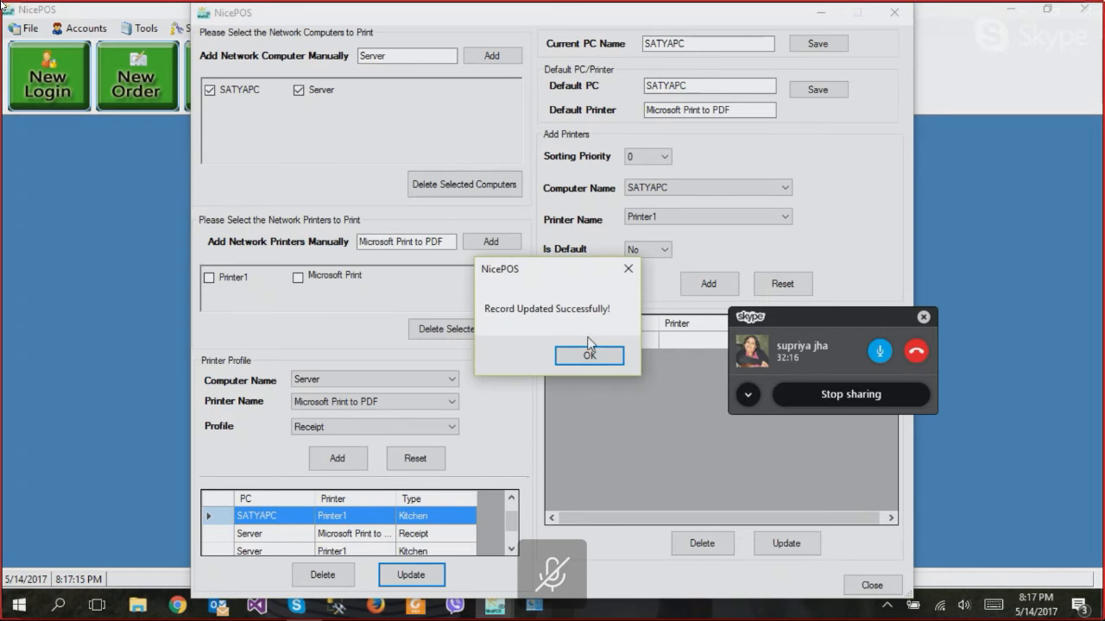
click(577, 355)
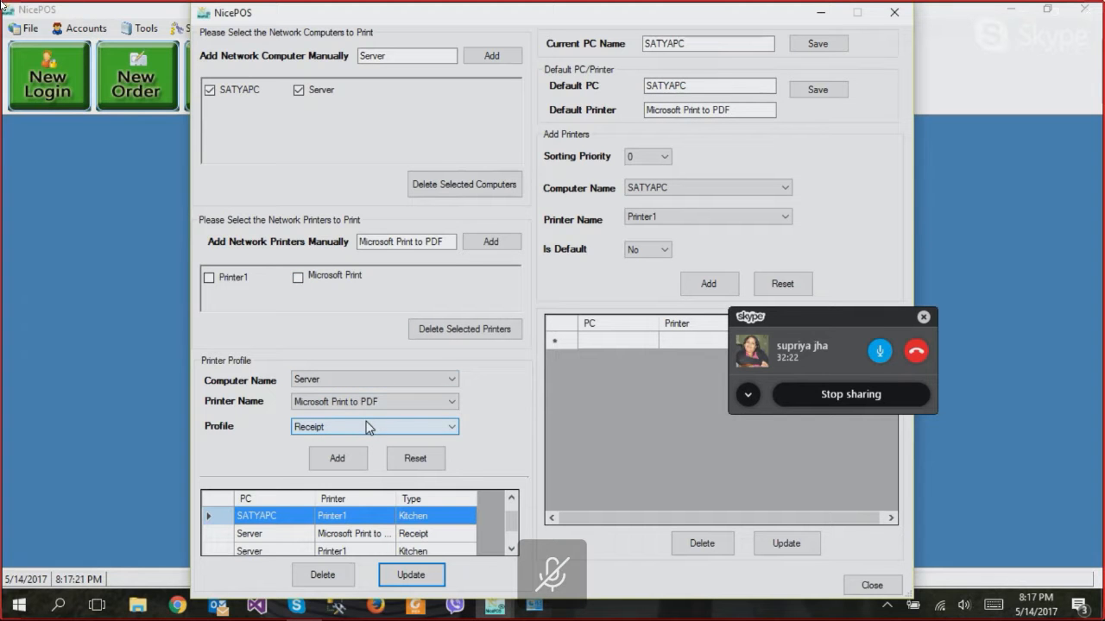
- Close the network printer settings, open the food item records and widen the Item column of the item type list
drag(790, 313, 298, 104)
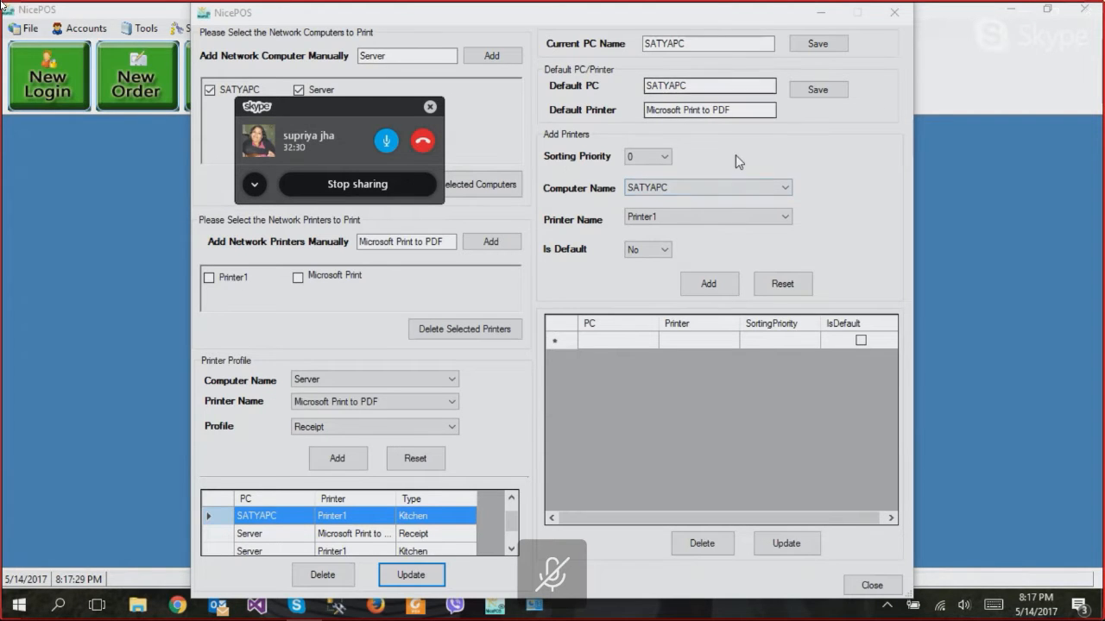
click(894, 13)
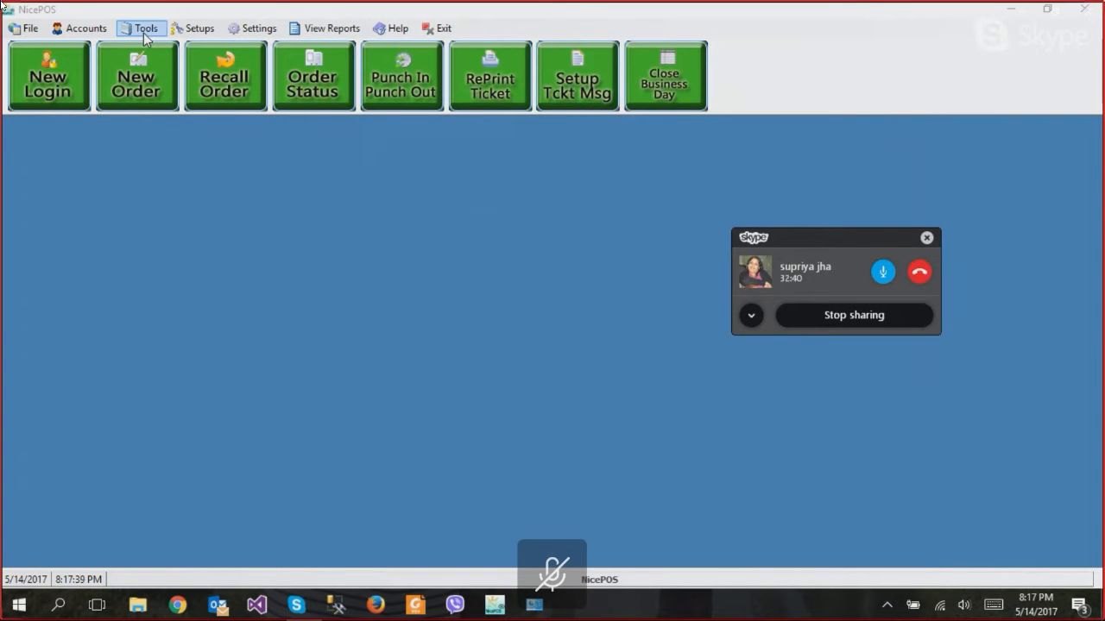
click(193, 29)
click(193, 29)
click(194, 28)
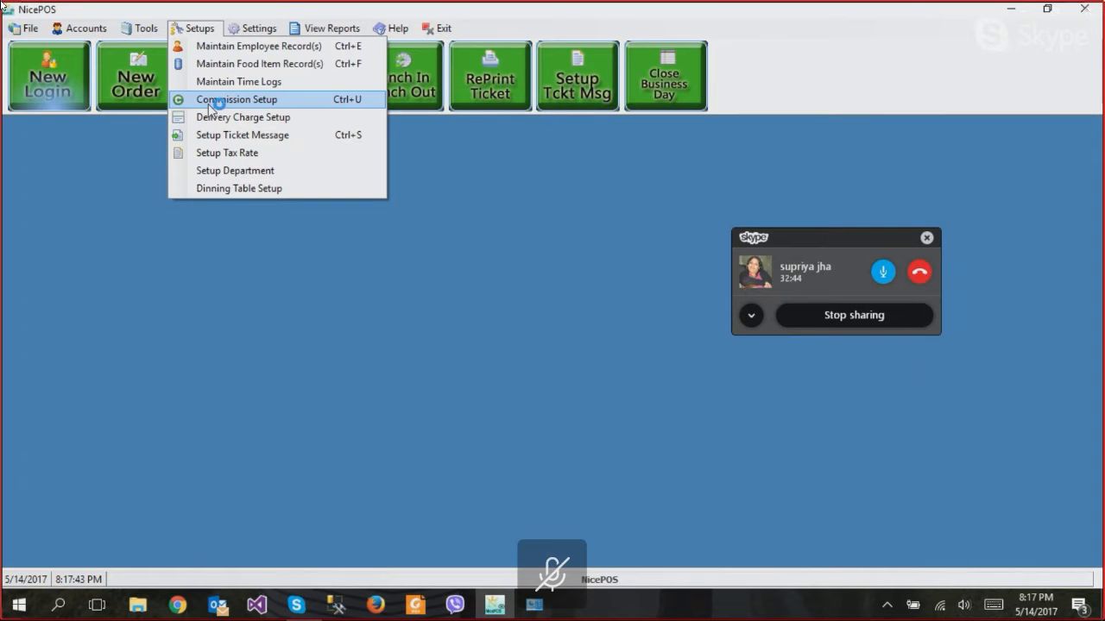
click(220, 64)
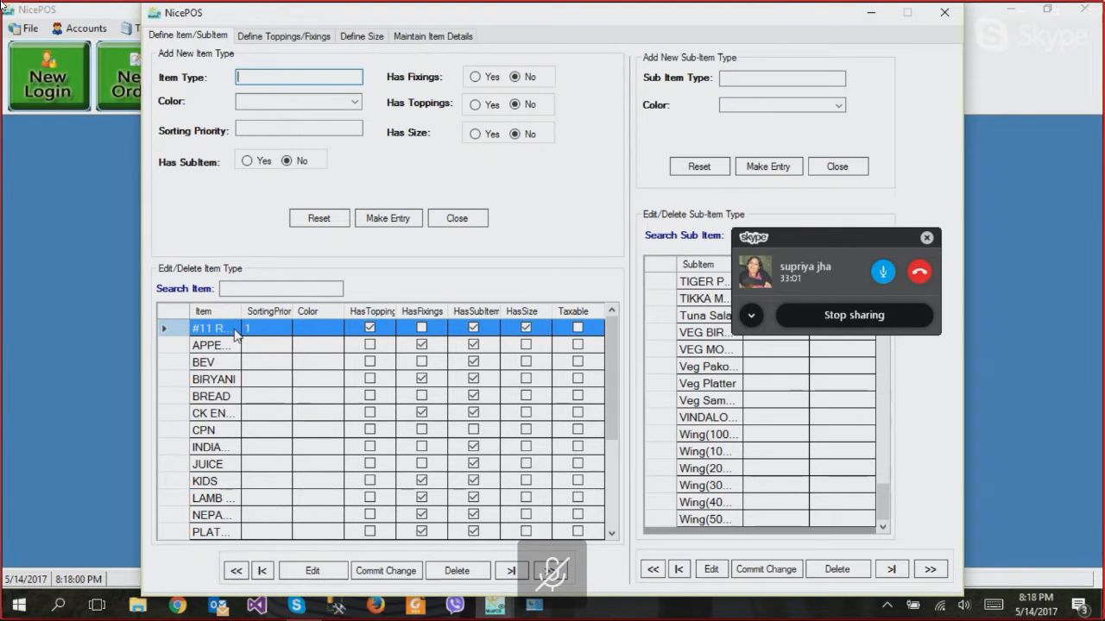
drag(242, 311, 282, 305)
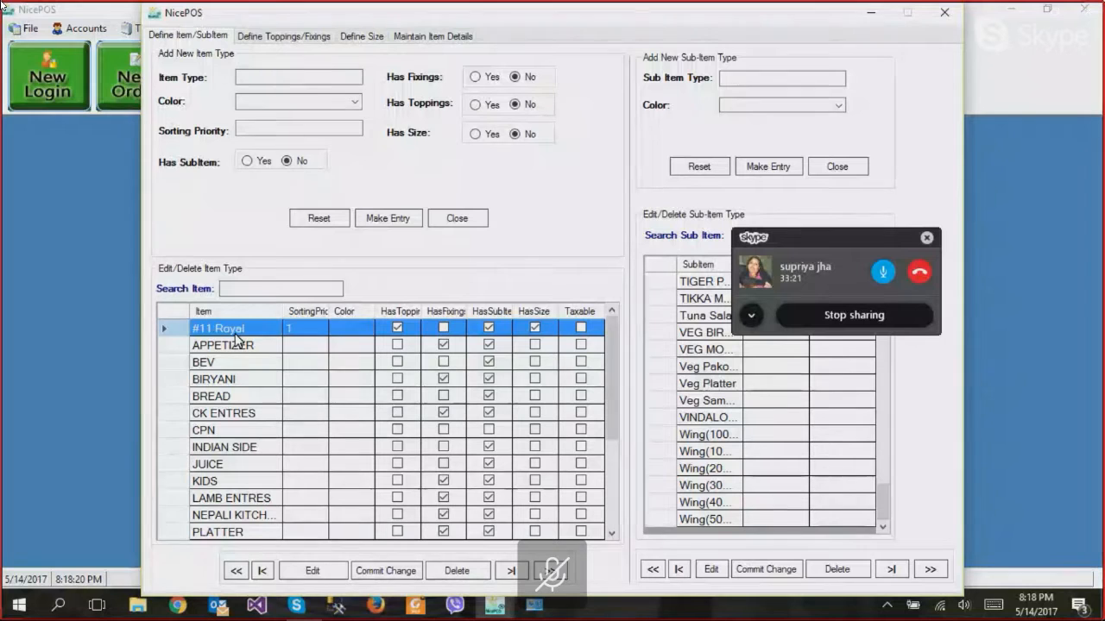
- Set the sorting priority of APPETIZER to 2 and BEV to 3, and commit the changes
click(299, 361)
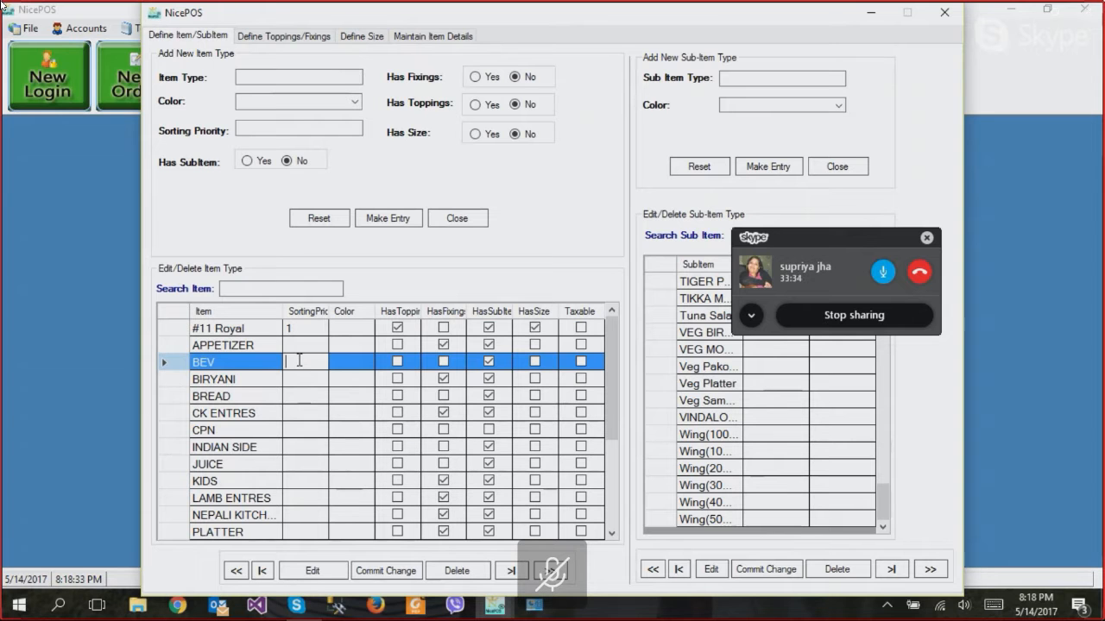
click(302, 343)
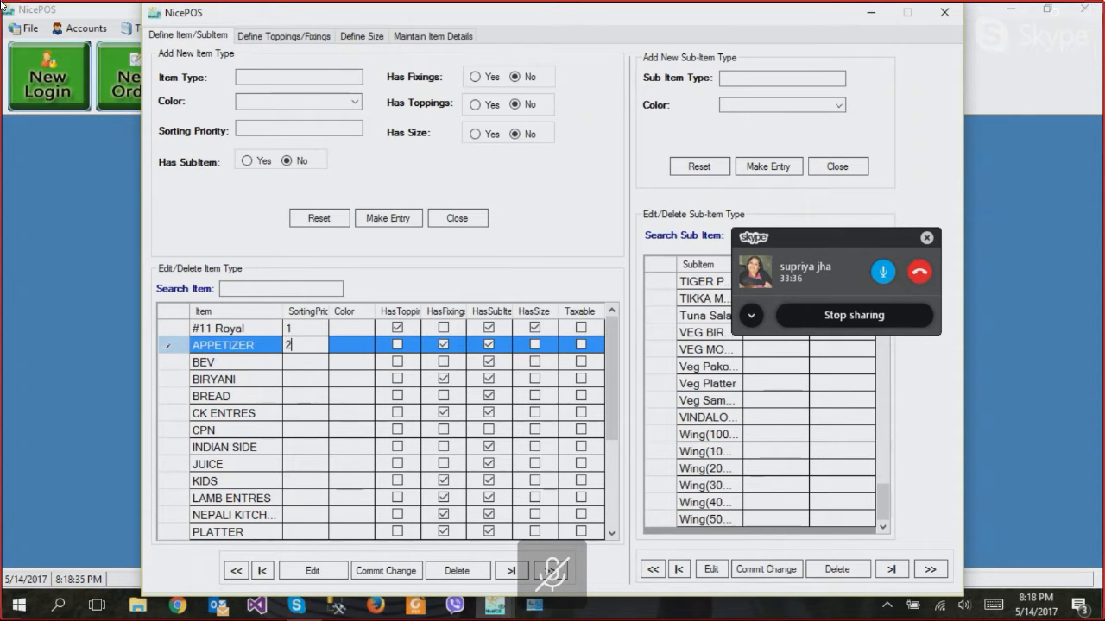
click(299, 361)
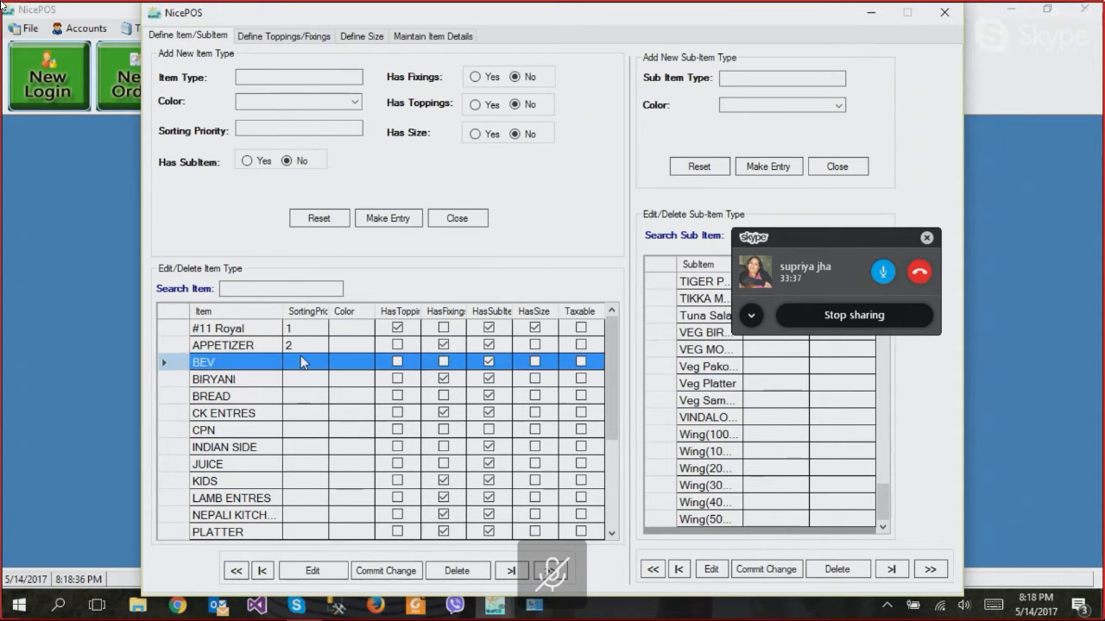
click(402, 571)
click(587, 356)
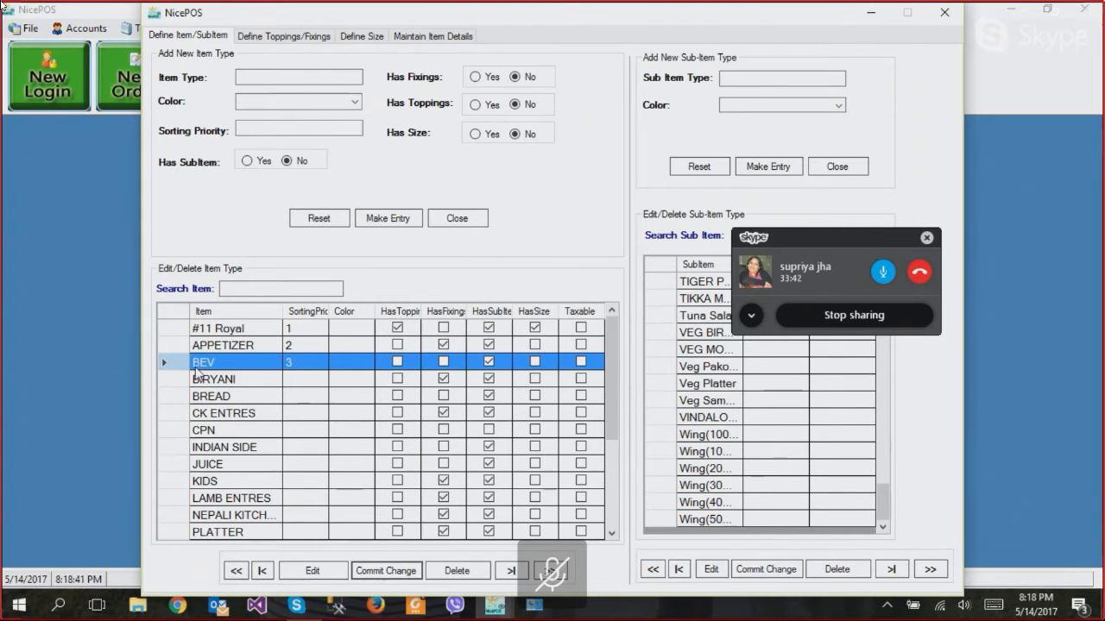
- Return to the network printer settings and examine the Sorting Priority and Computer Name choices for adding printers
click(949, 17)
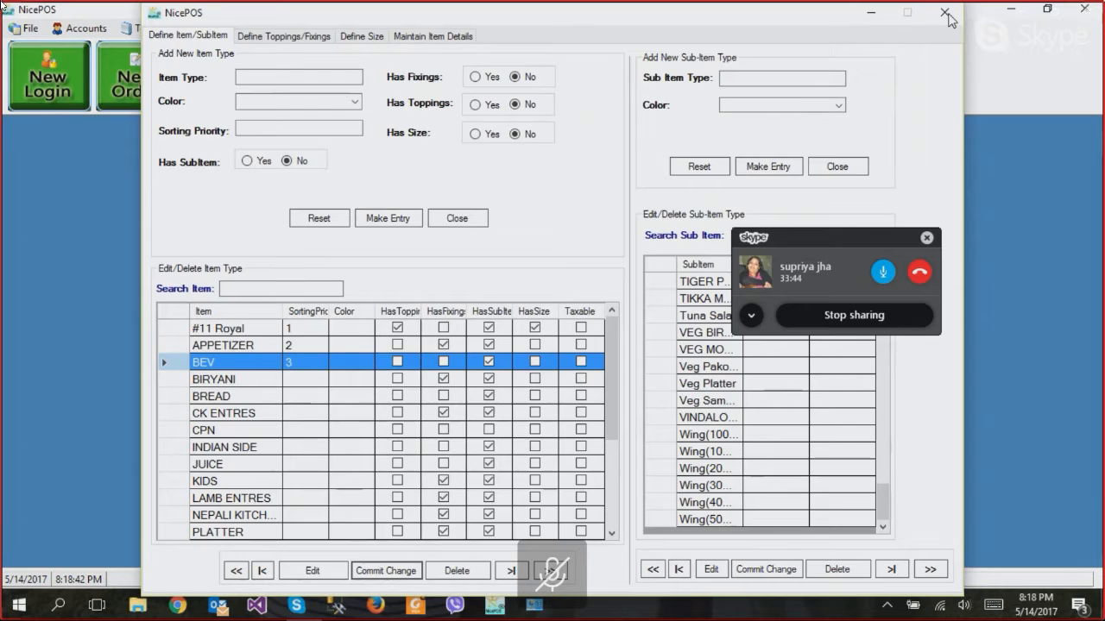
click(150, 31)
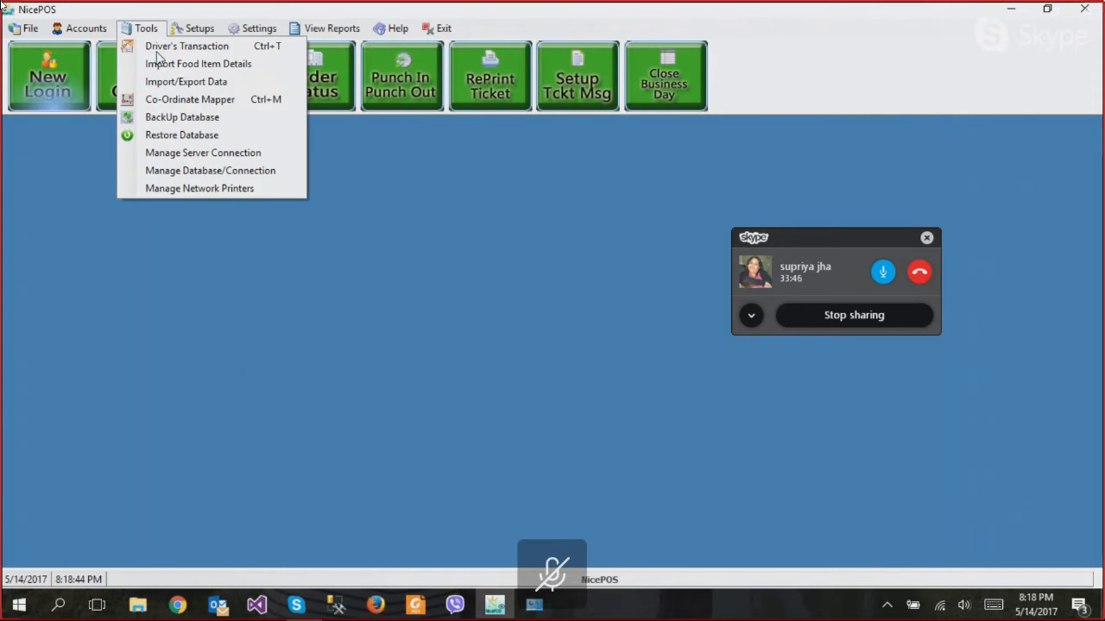
click(191, 191)
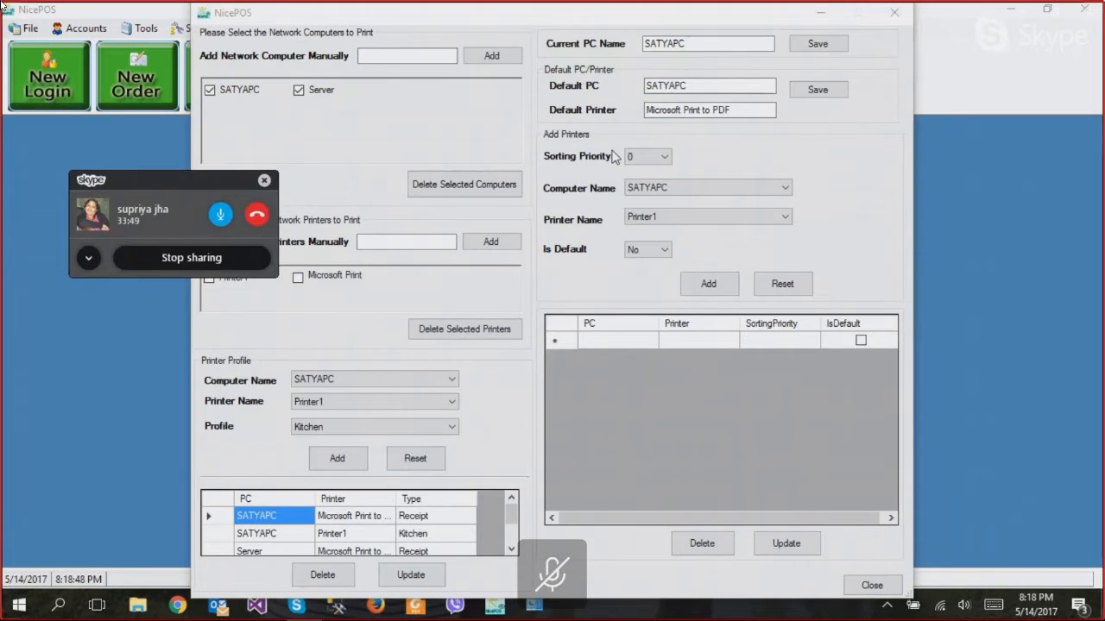
click(640, 160)
click(632, 158)
click(632, 159)
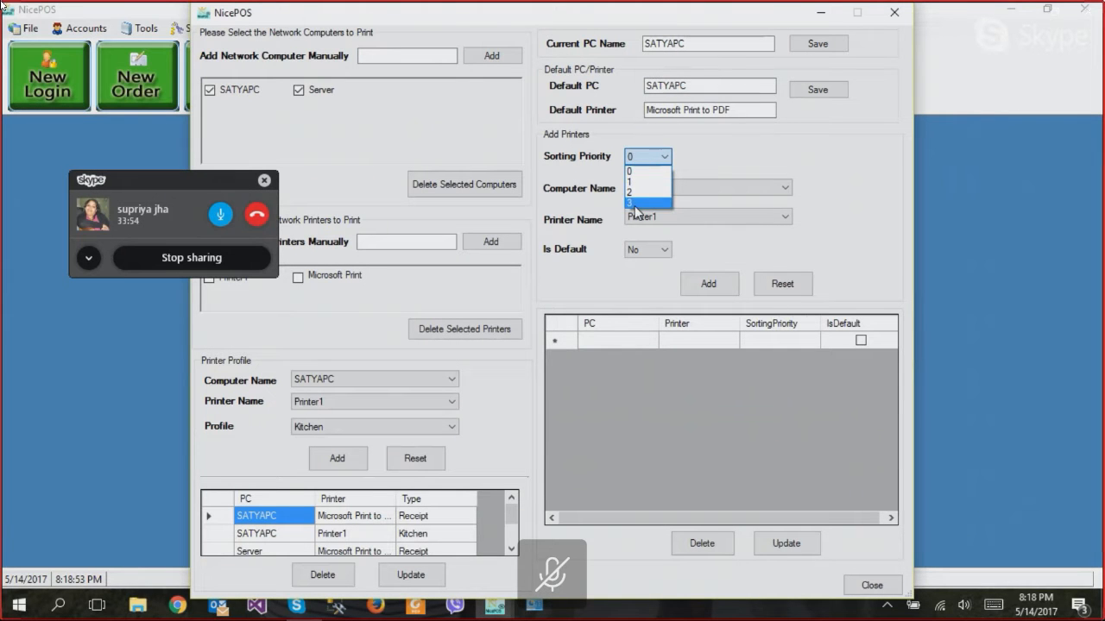
click(637, 171)
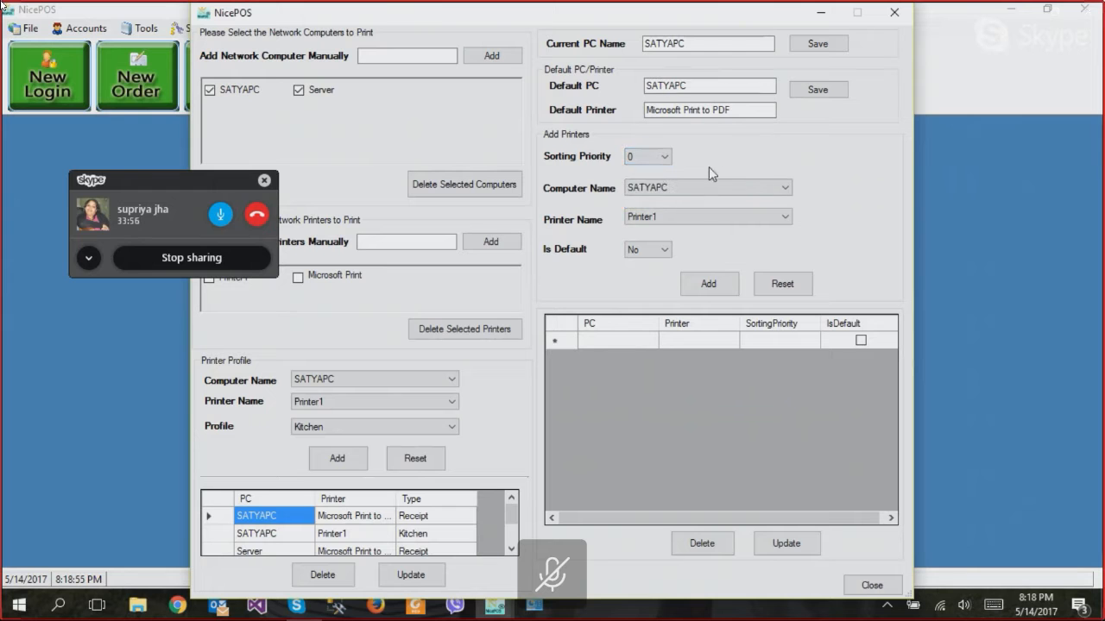
click(708, 186)
click(690, 183)
click(653, 159)
click(648, 183)
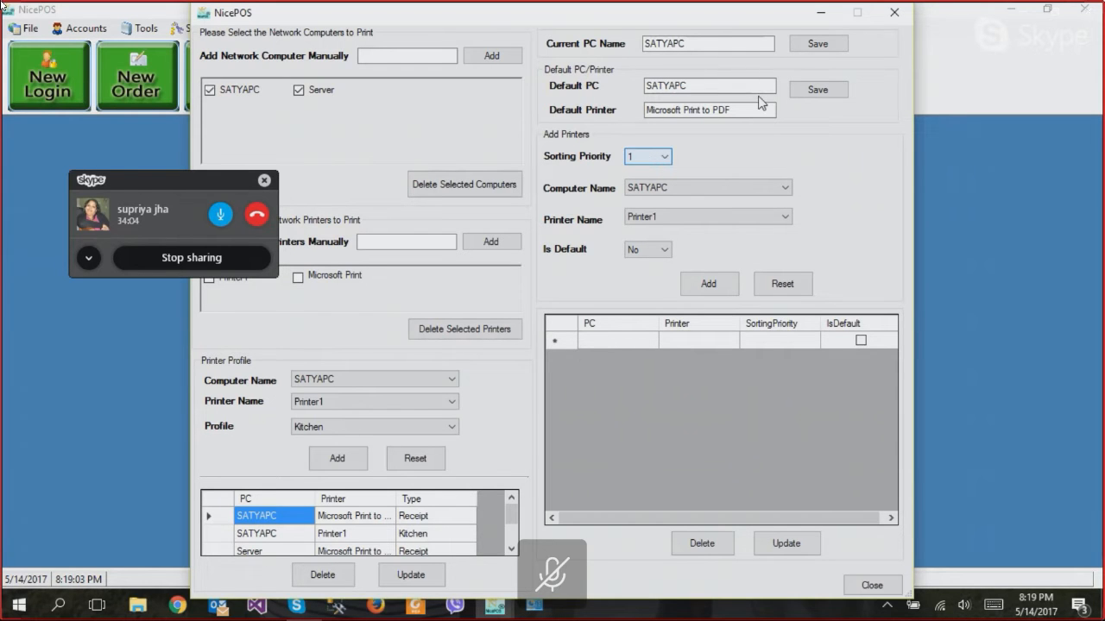
click(895, 12)
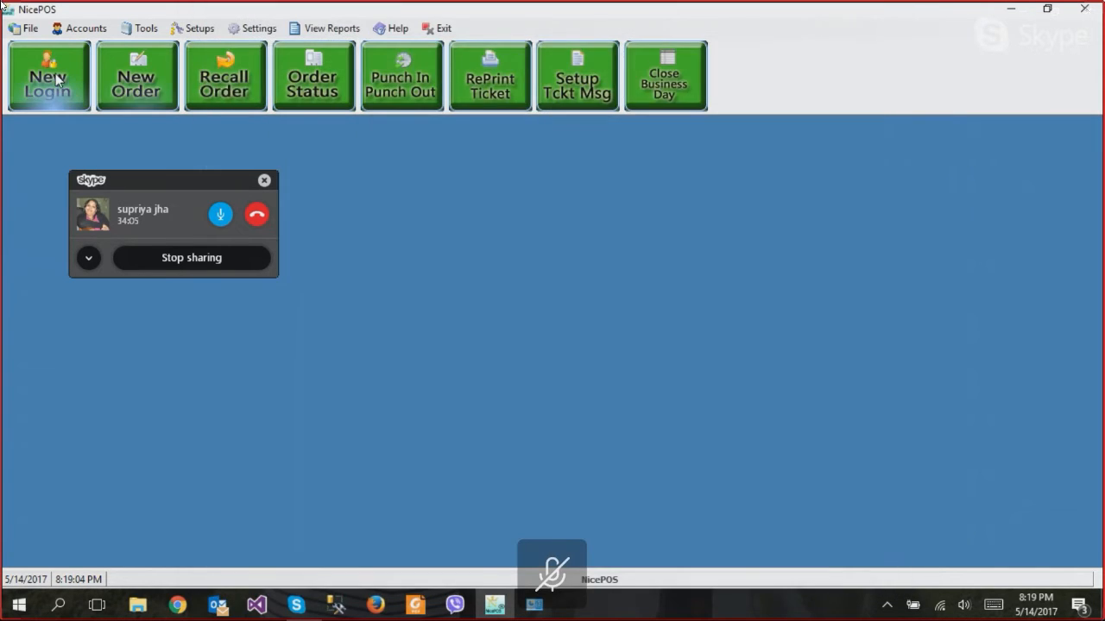
- Log in with the employee PIN and open a Dine-In order to examine the sequence of the food item buttons
click(62, 80)
click(454, 312)
click(466, 177)
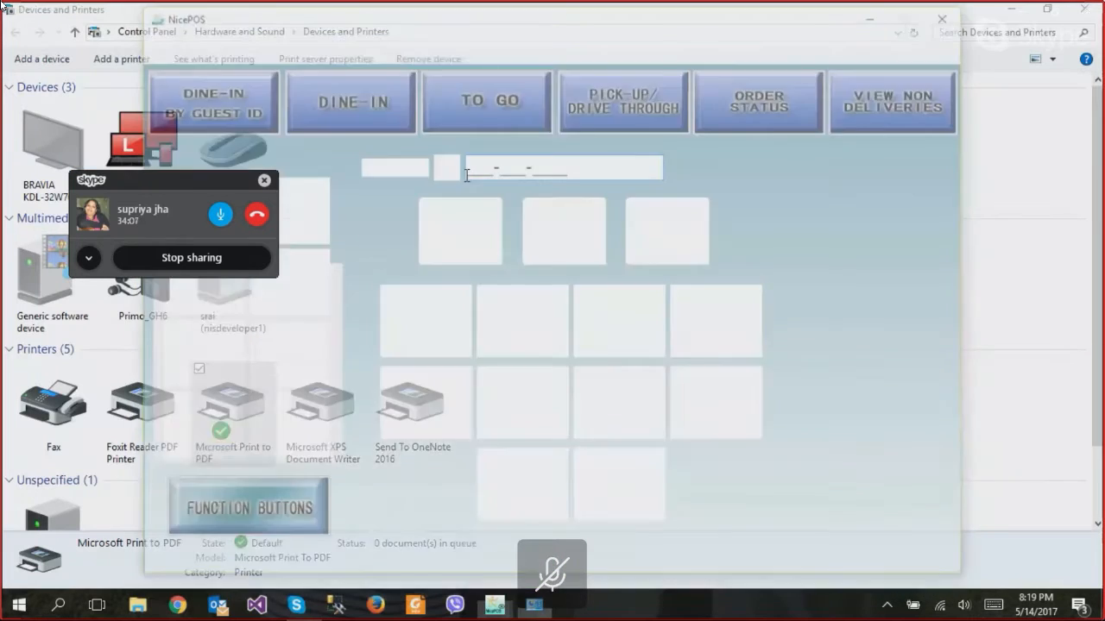
click(376, 117)
click(409, 207)
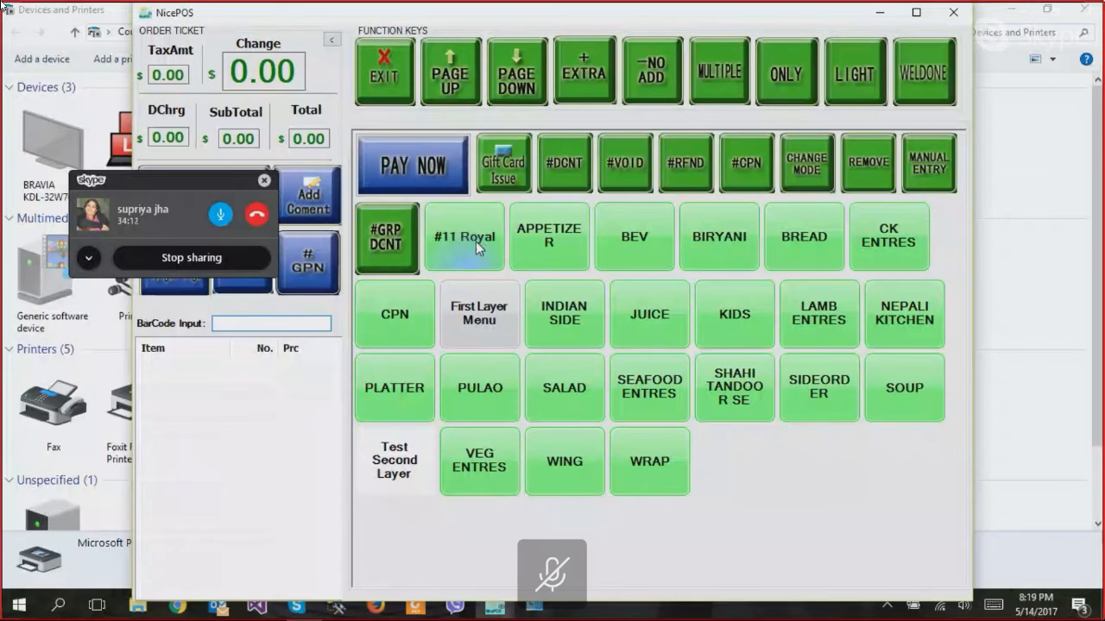
click(393, 86)
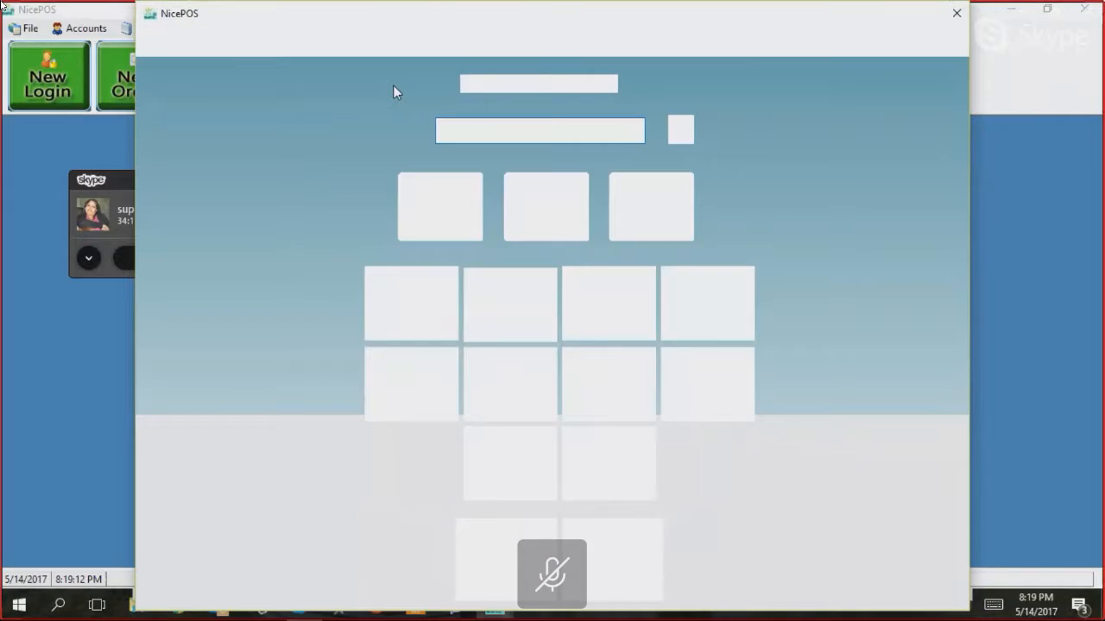
click(649, 210)
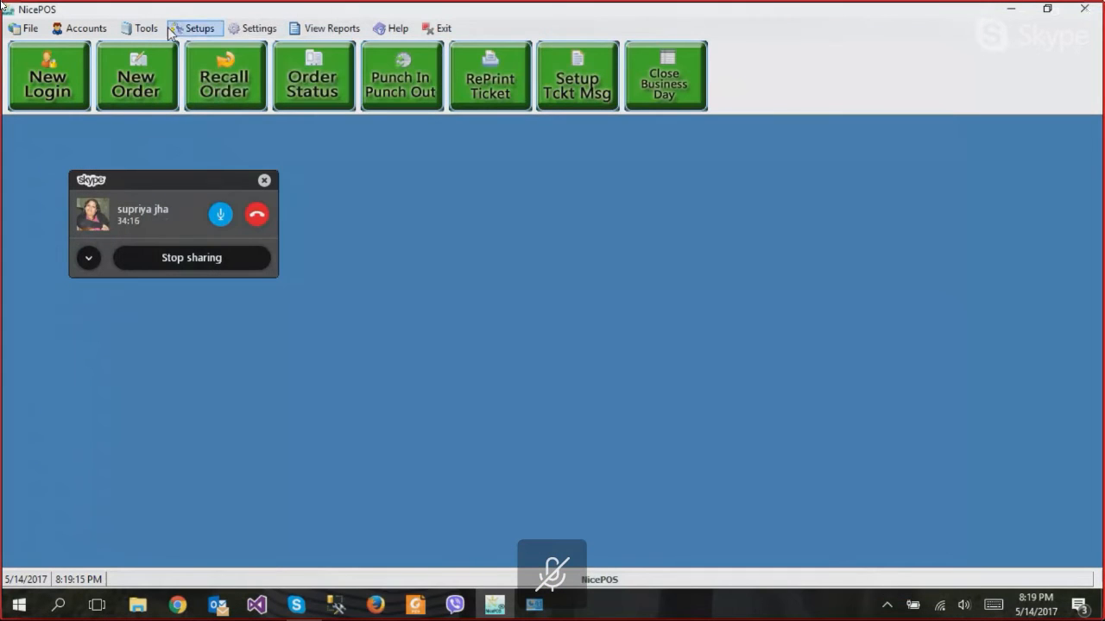
- Open the food item records, widen the Item column to examine the sorting priorities per item type, and close the records
click(192, 29)
click(200, 65)
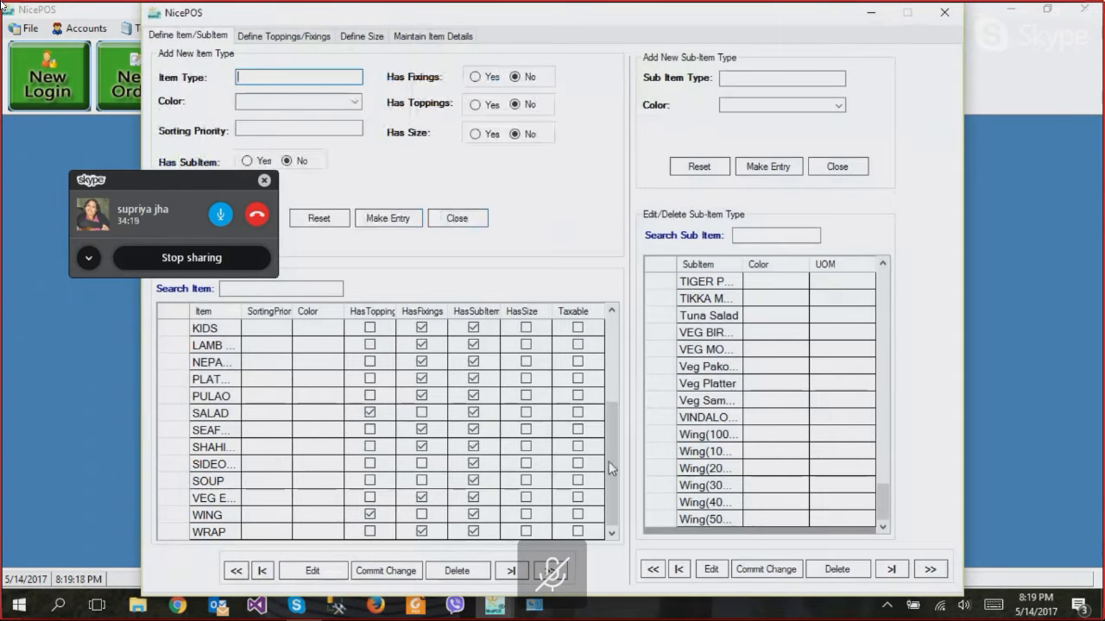
drag(608, 461, 624, 348)
drag(241, 309, 291, 310)
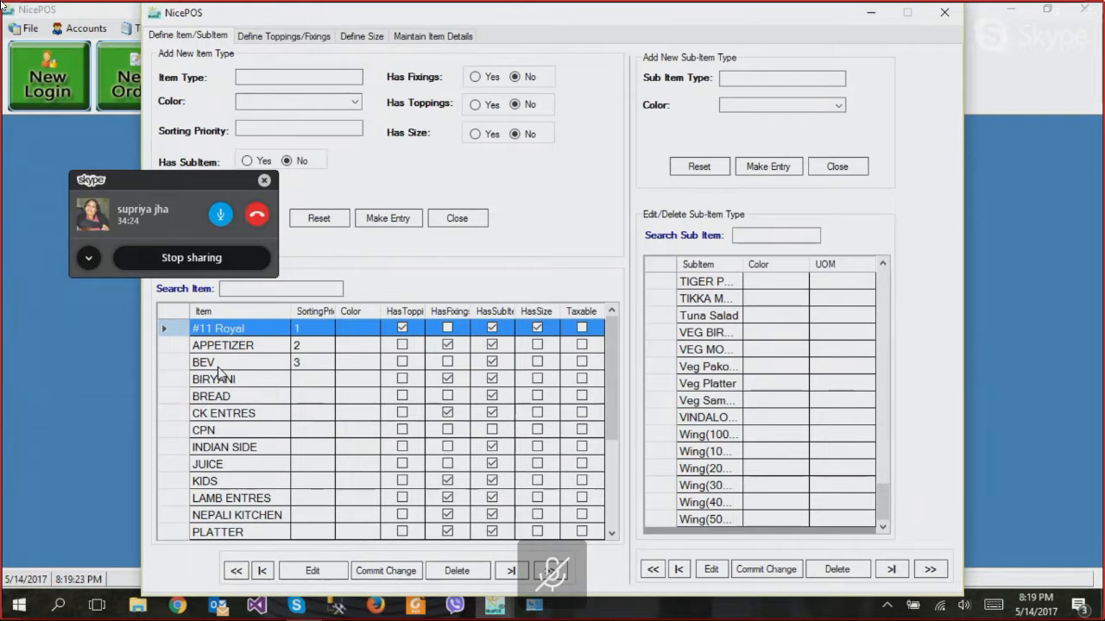
click(943, 13)
- Reopen the network printer settings and add Printer1 on SATYAPC with sorting priority 1, not as default
click(140, 28)
click(164, 187)
drag(150, 179, 20, 347)
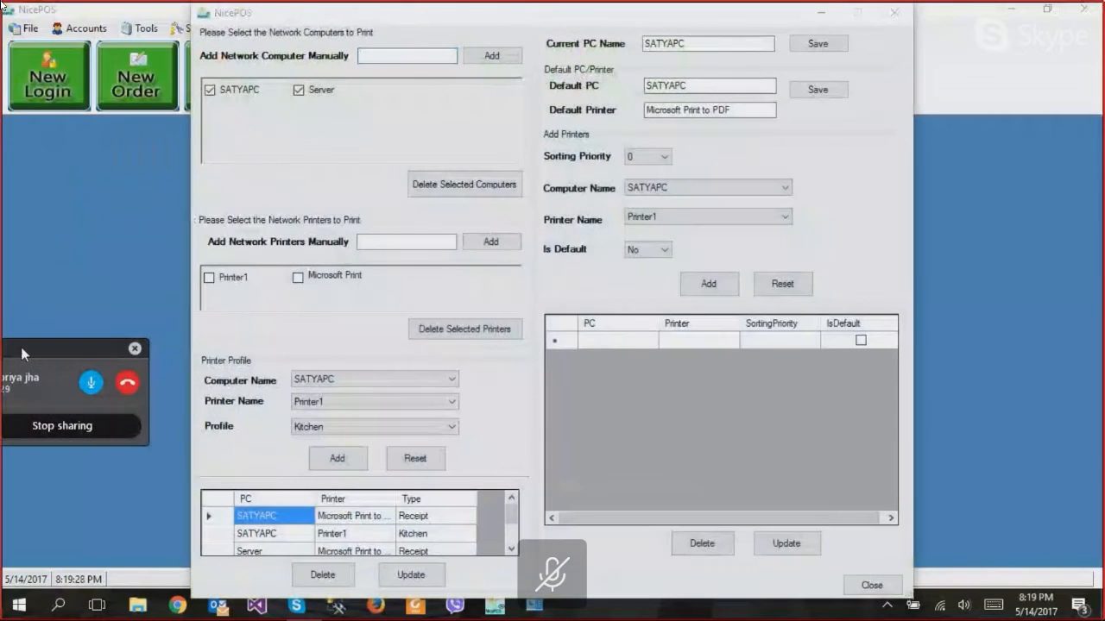
click(655, 156)
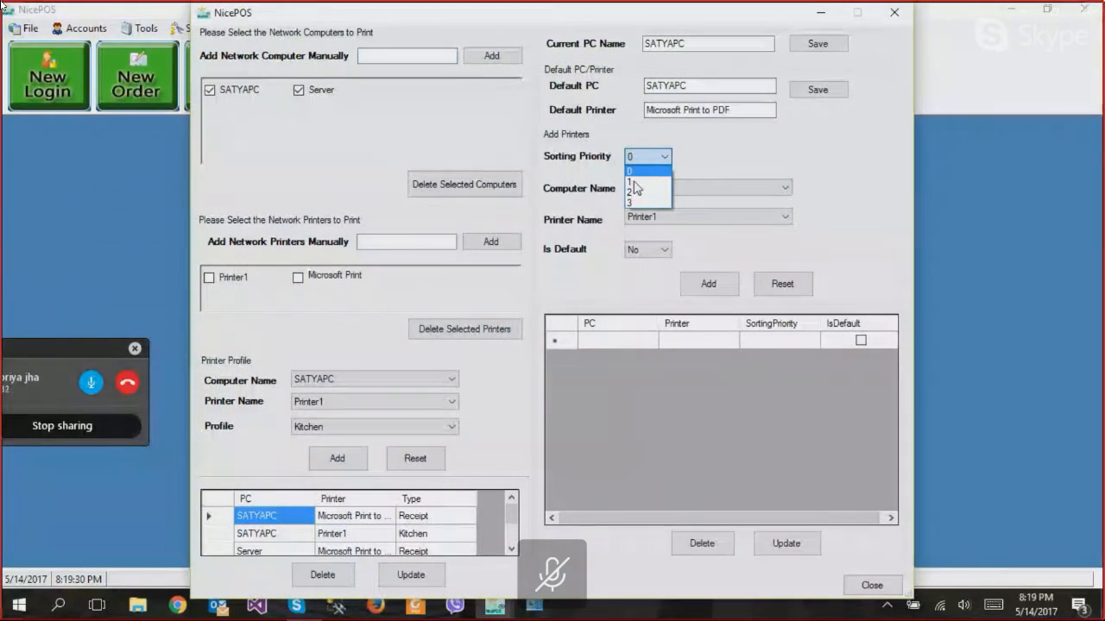
click(634, 189)
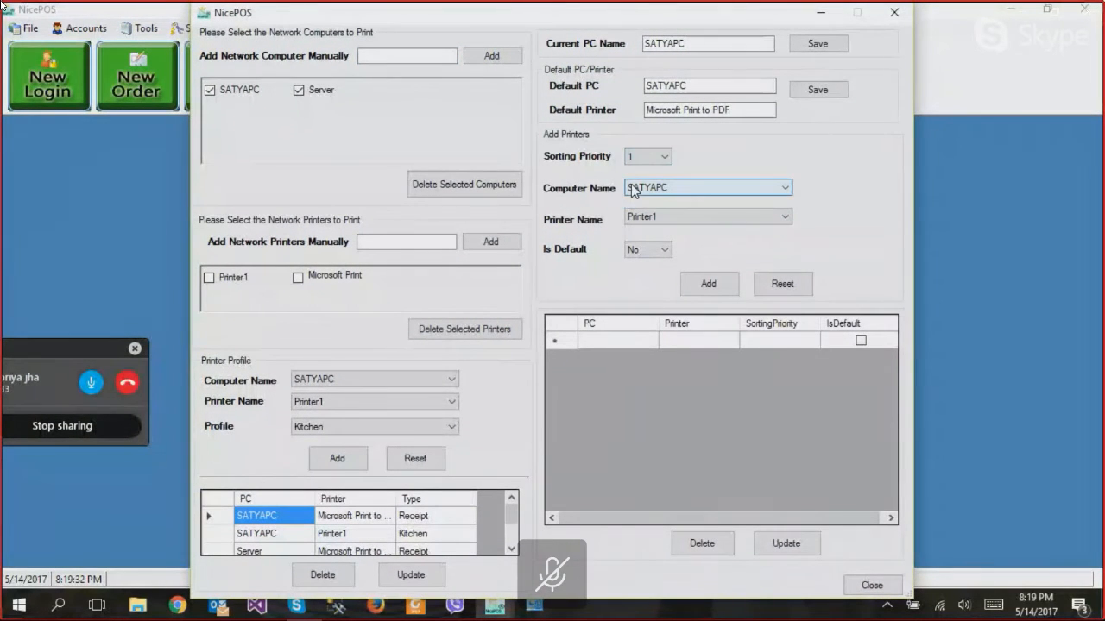
click(675, 216)
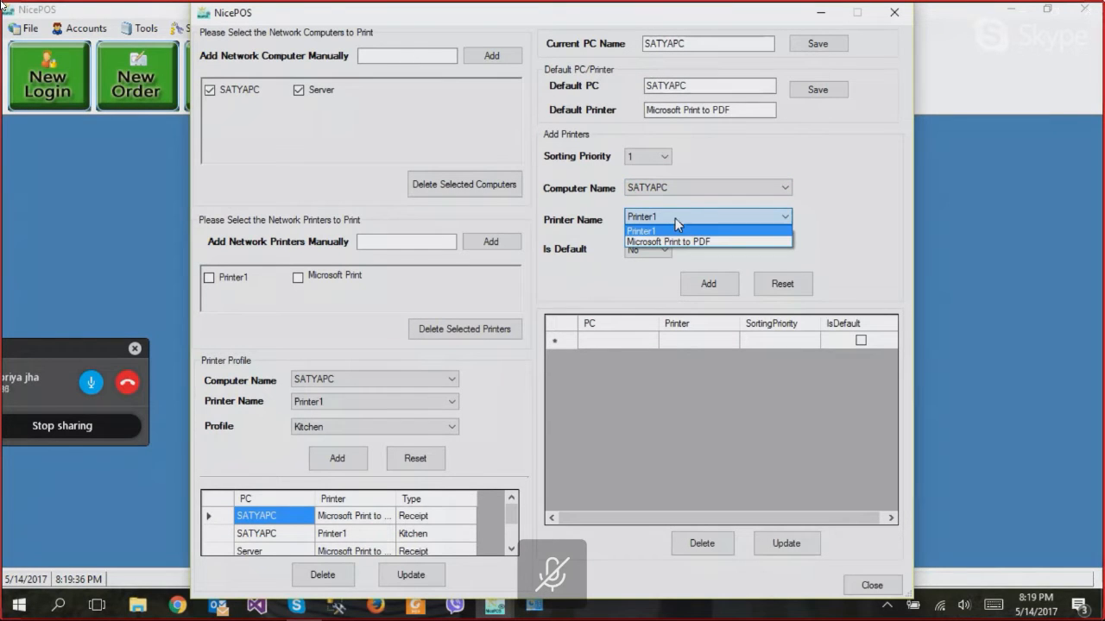
click(671, 230)
click(706, 284)
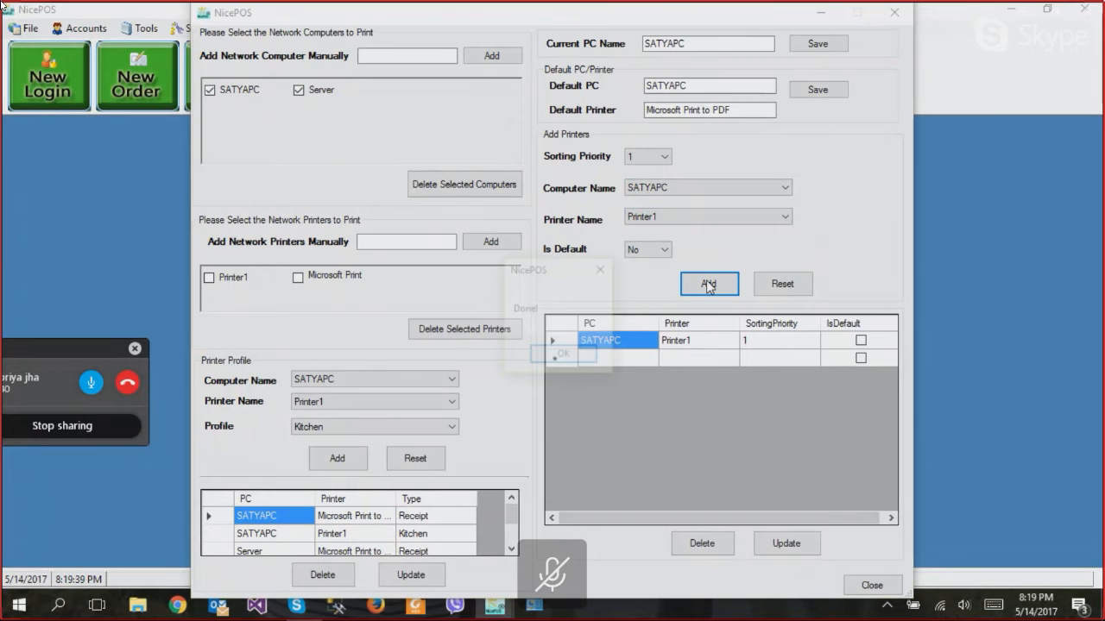
click(563, 356)
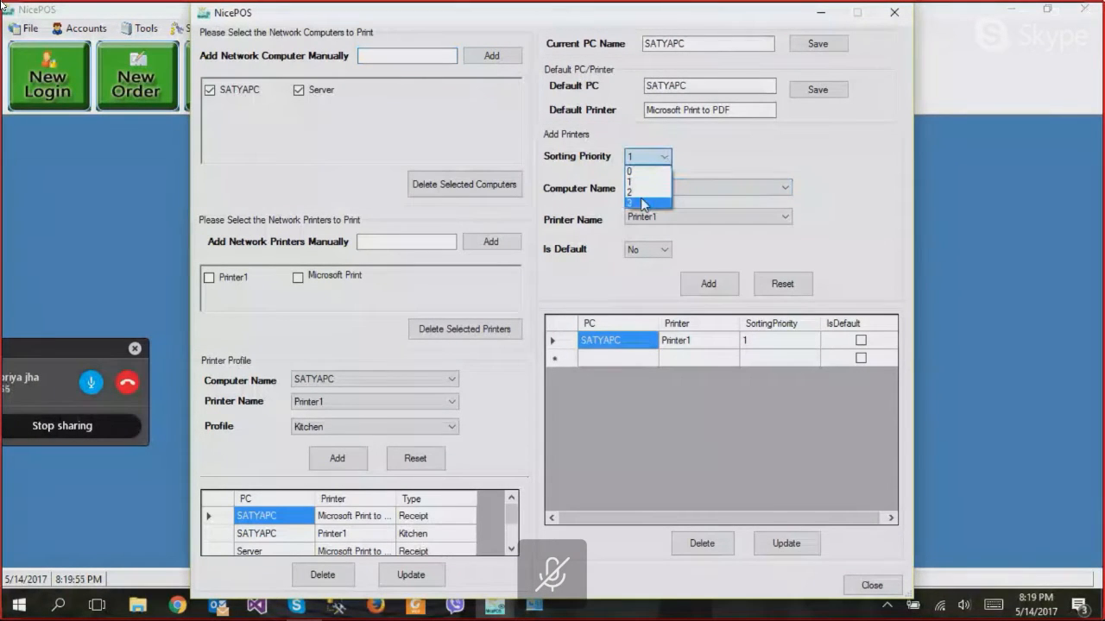
- Add two more non-default Printer1 entries for SATYAPC, with sorting priorities 2 and 3
click(640, 193)
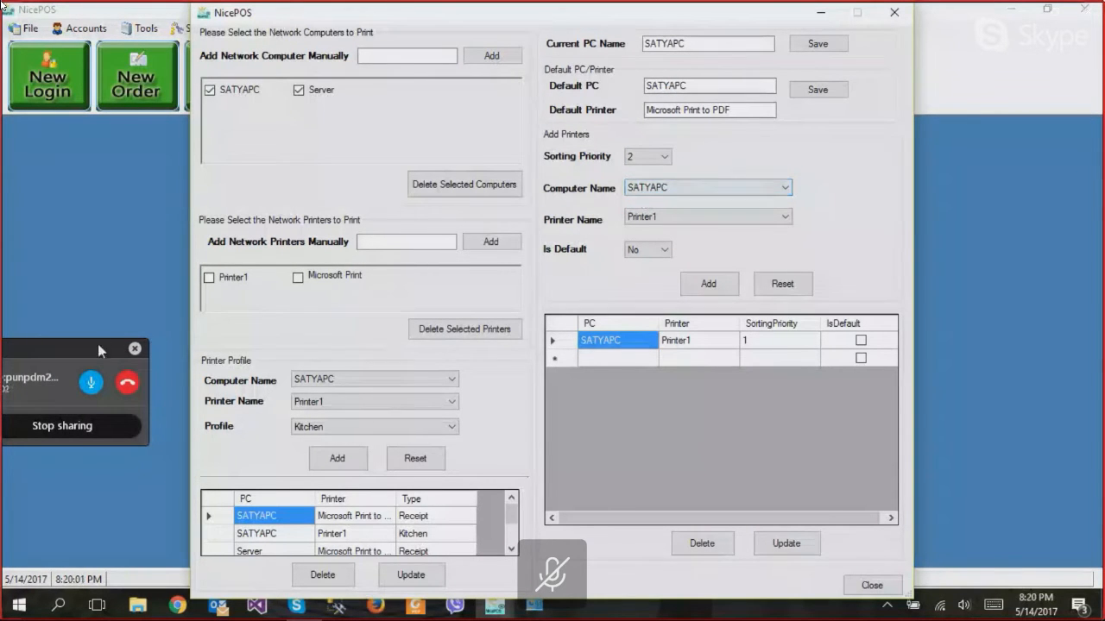
drag(75, 350, 244, 379)
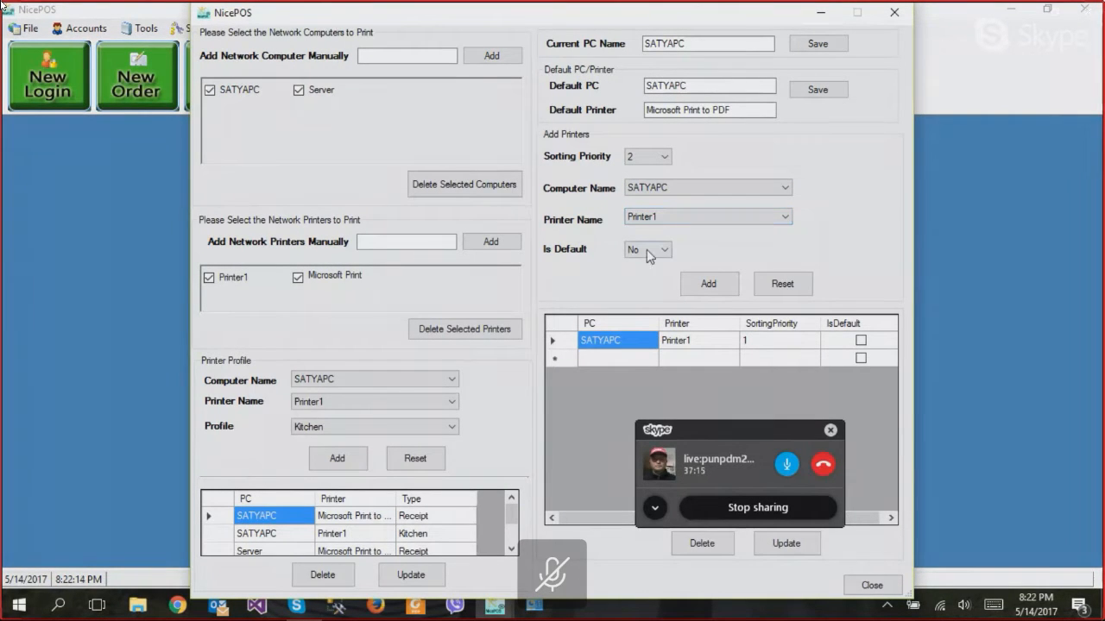
click(705, 290)
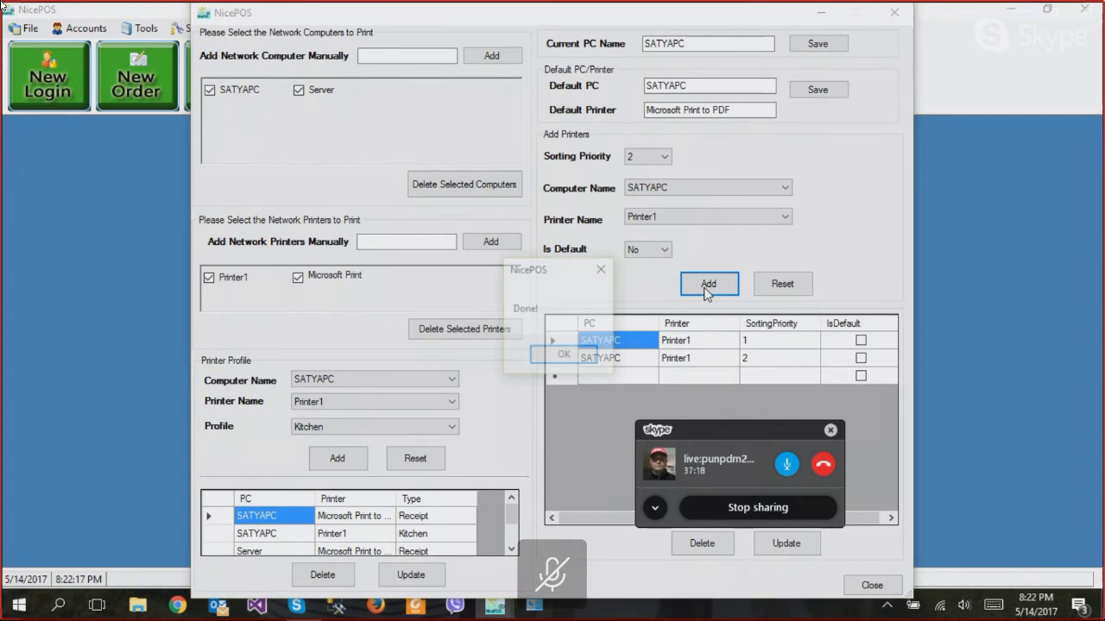
key(Return)
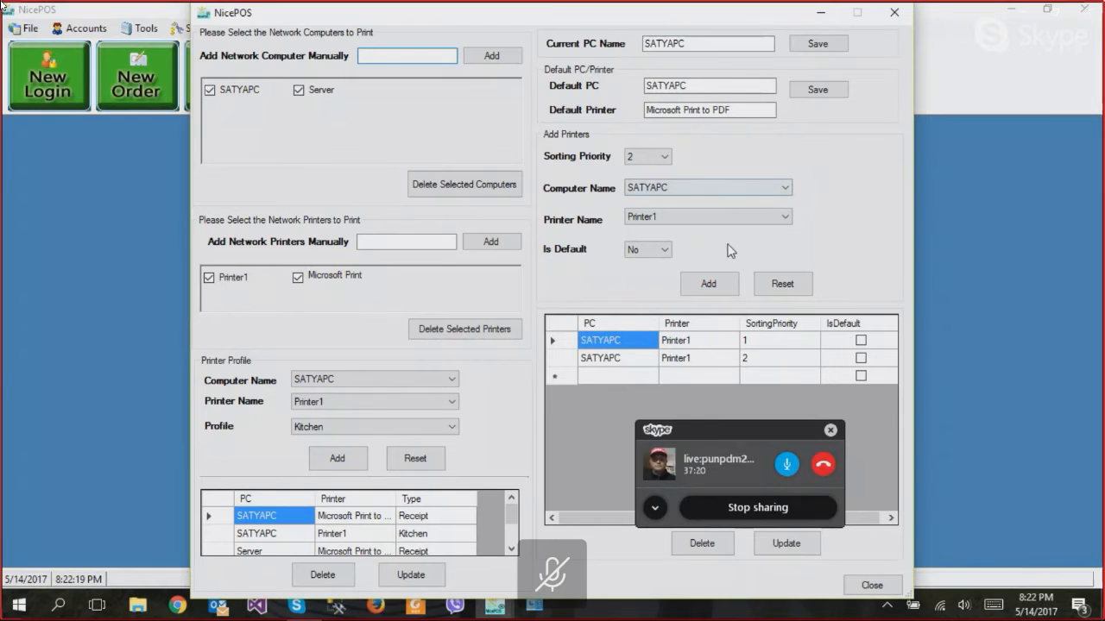
click(708, 285)
click(566, 354)
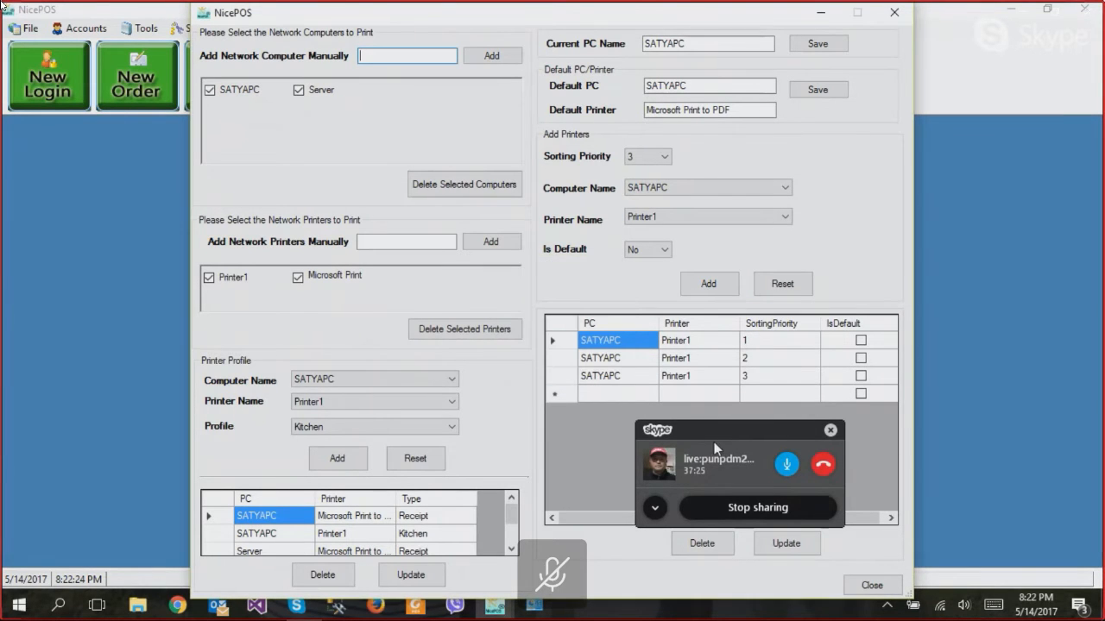
drag(711, 435, 181, 237)
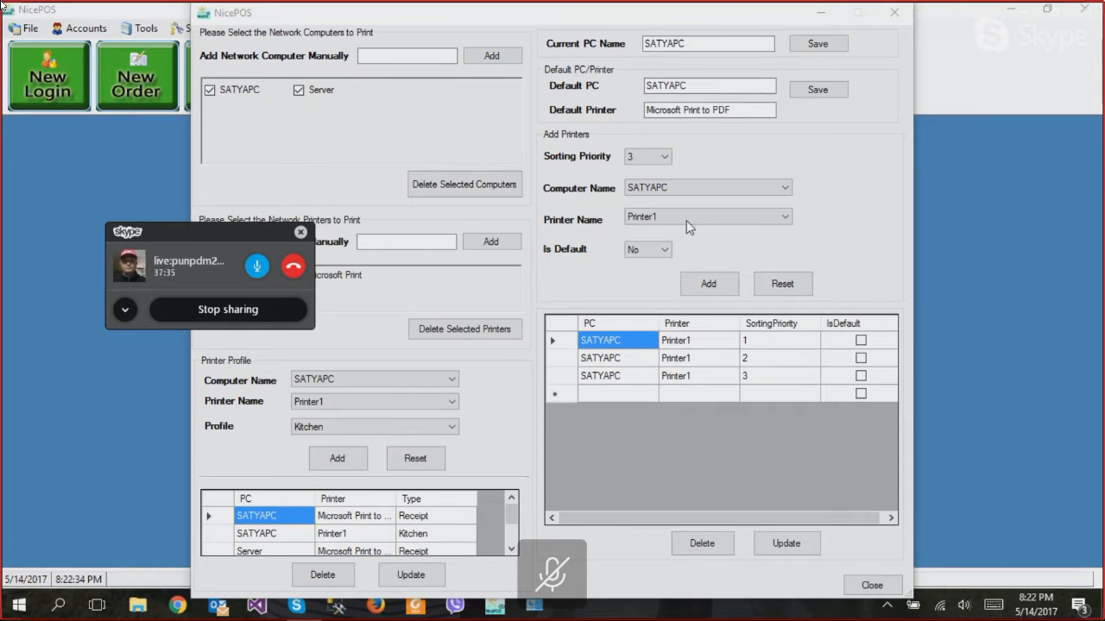
- Set the new printer entry to sorting priority 1 with Microsoft Print to PDF, and check the available printer names
click(656, 156)
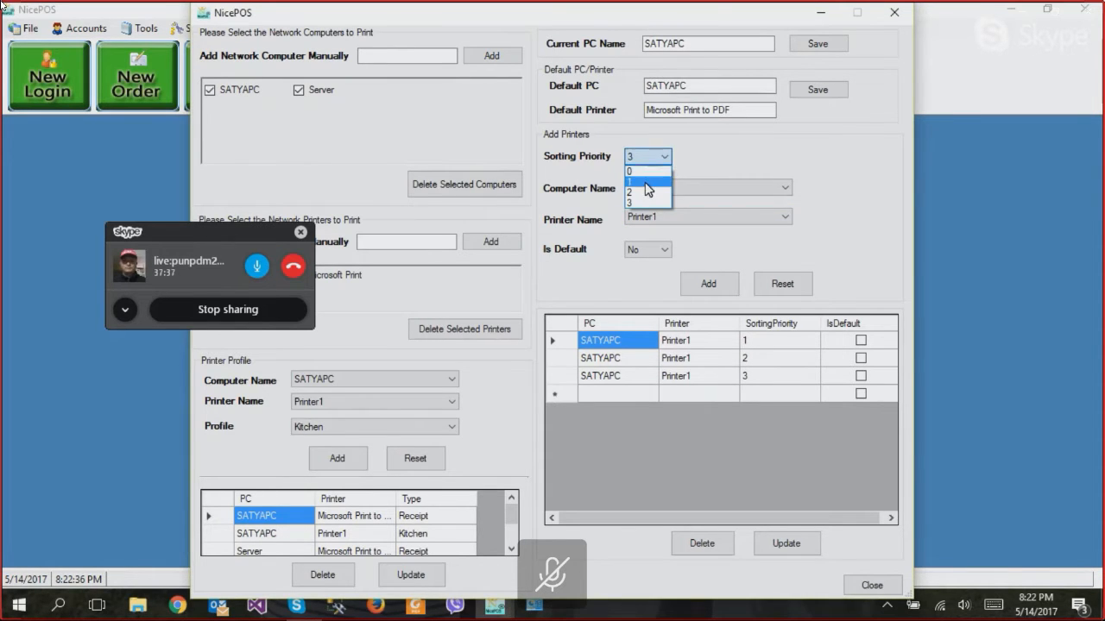
click(649, 182)
click(717, 218)
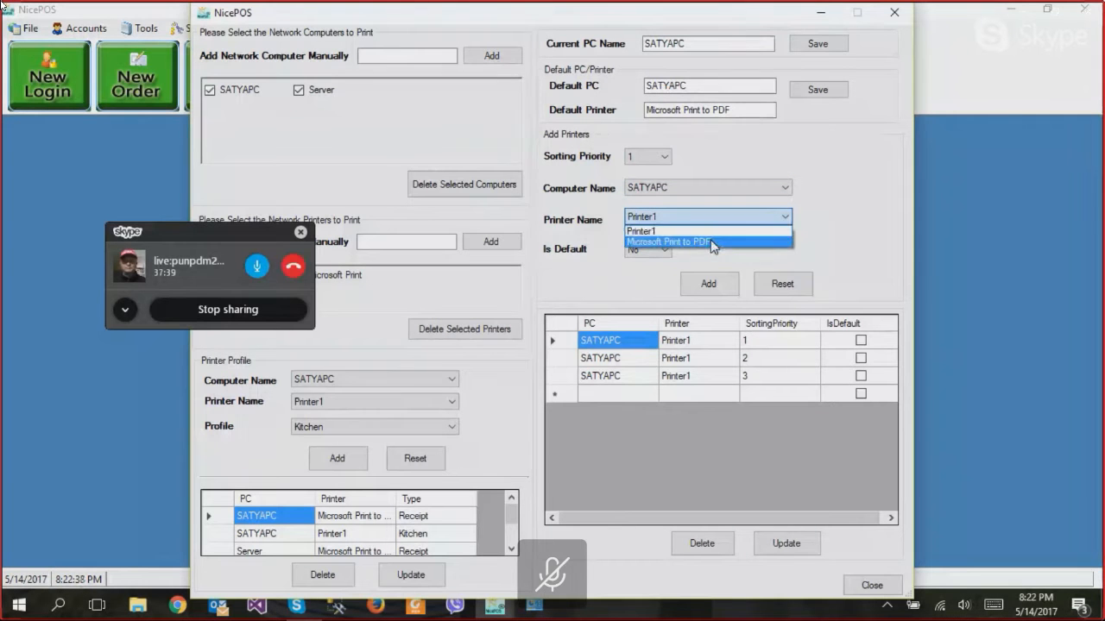
click(712, 242)
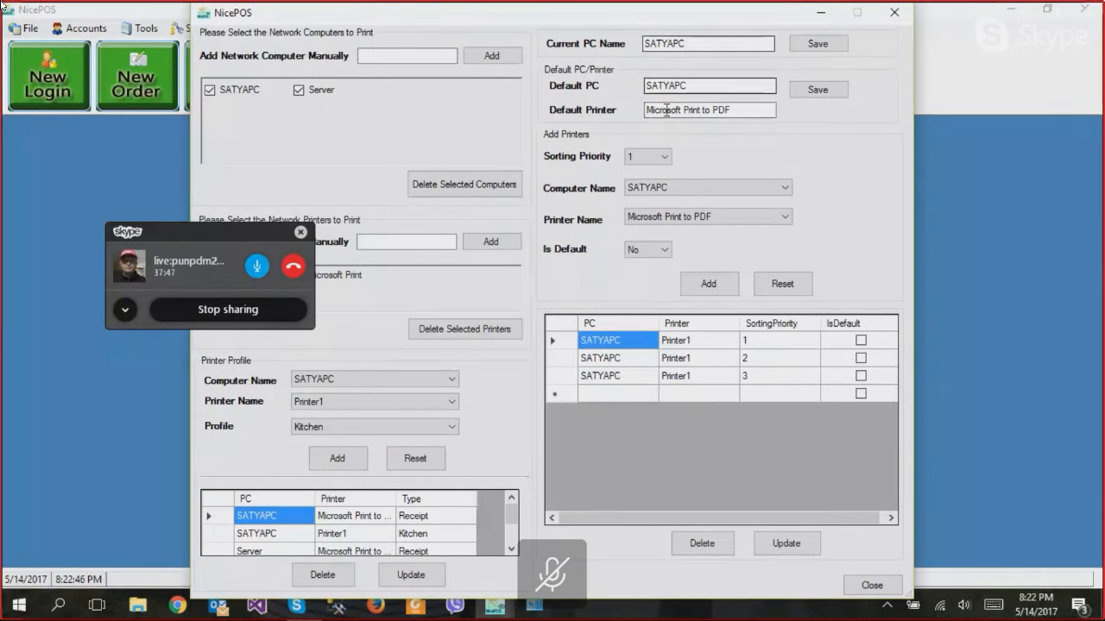
click(699, 222)
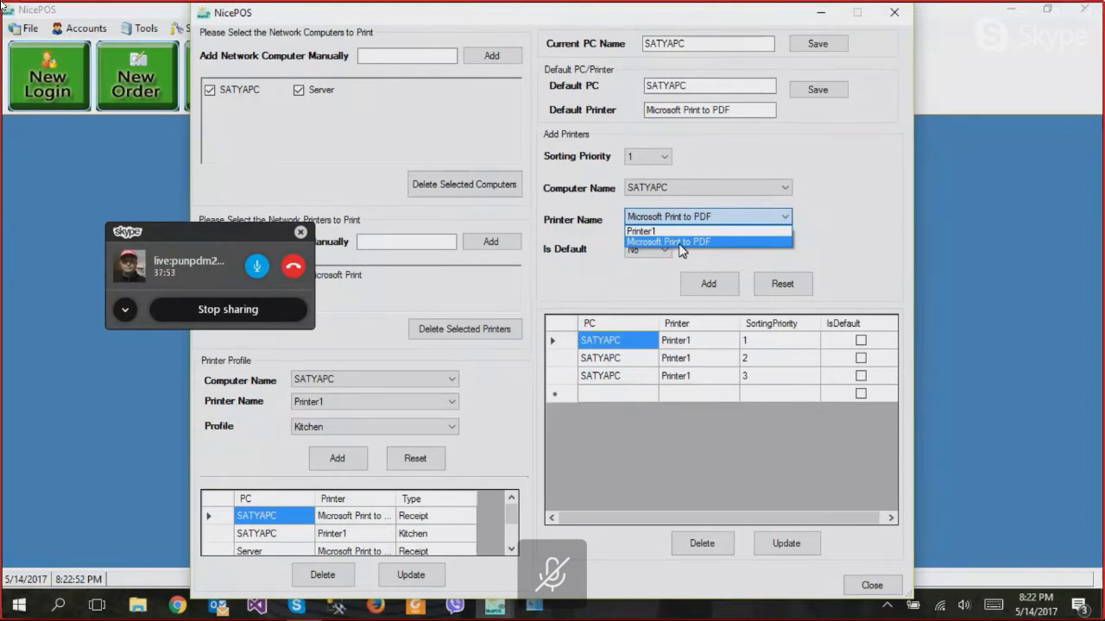
click(797, 234)
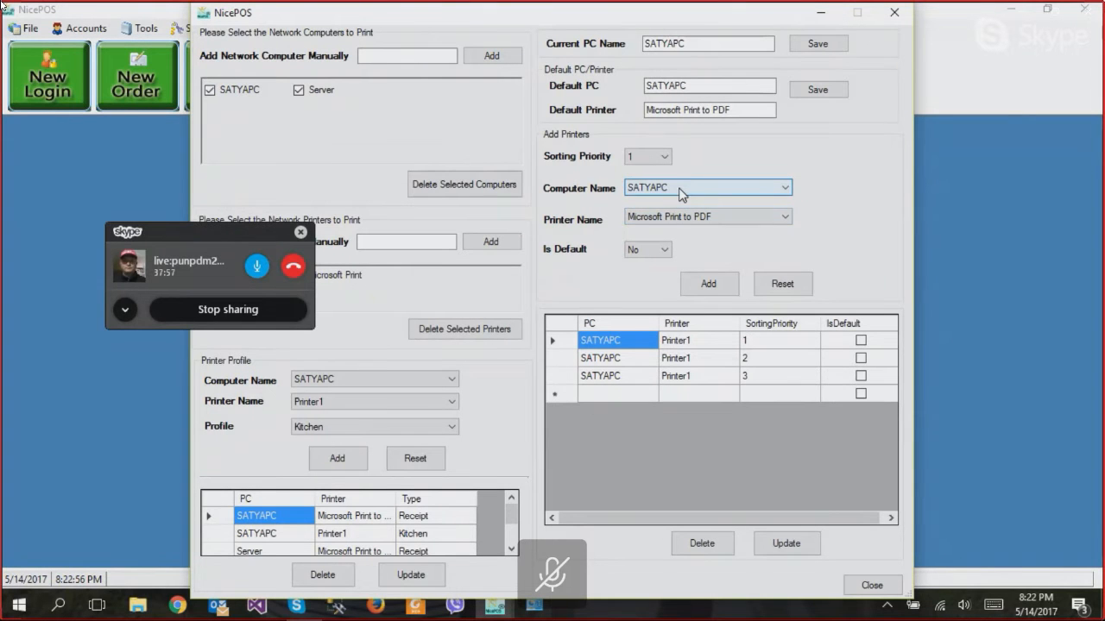
click(729, 221)
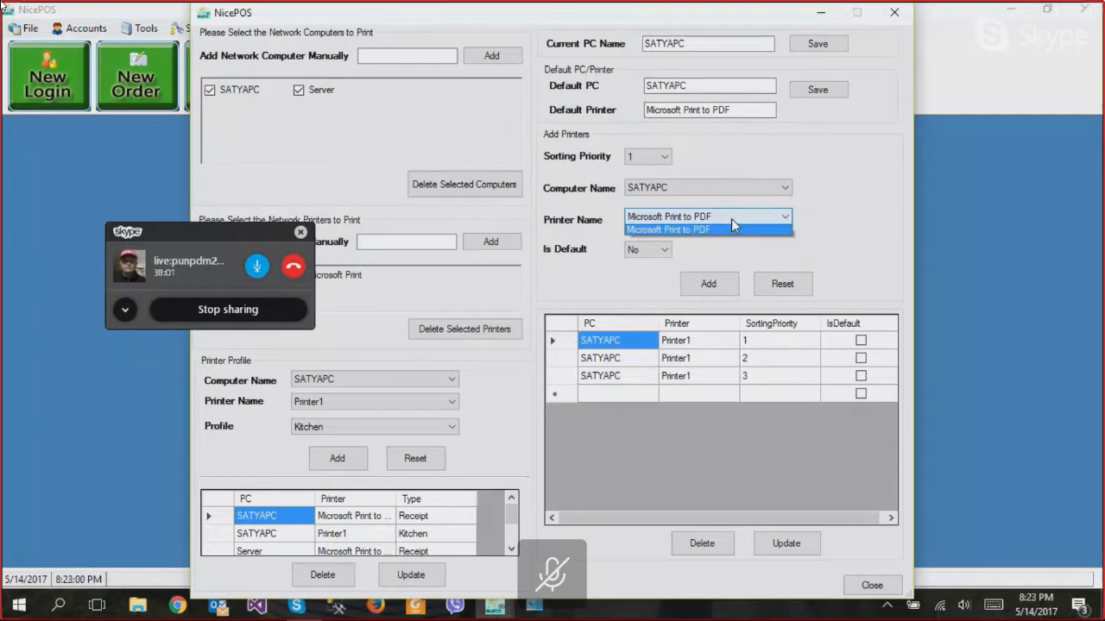
- Add Printer2 to the network printers manually and choose it as the printer for the new sorting priority entry
drag(263, 228, 126, 289)
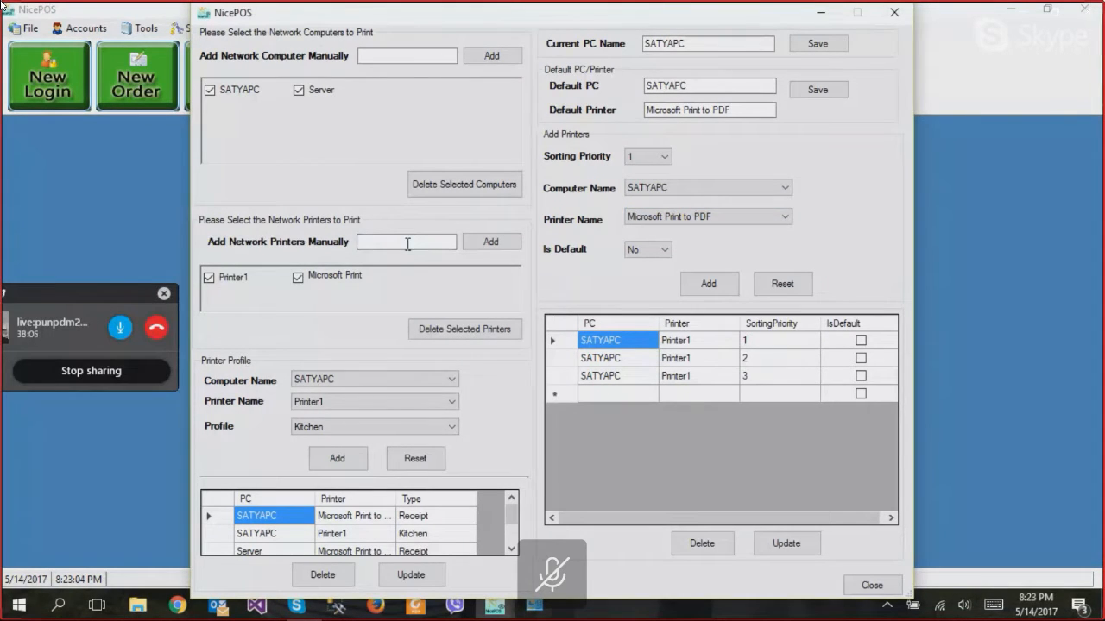
text(rinter2)
click(493, 244)
click(733, 221)
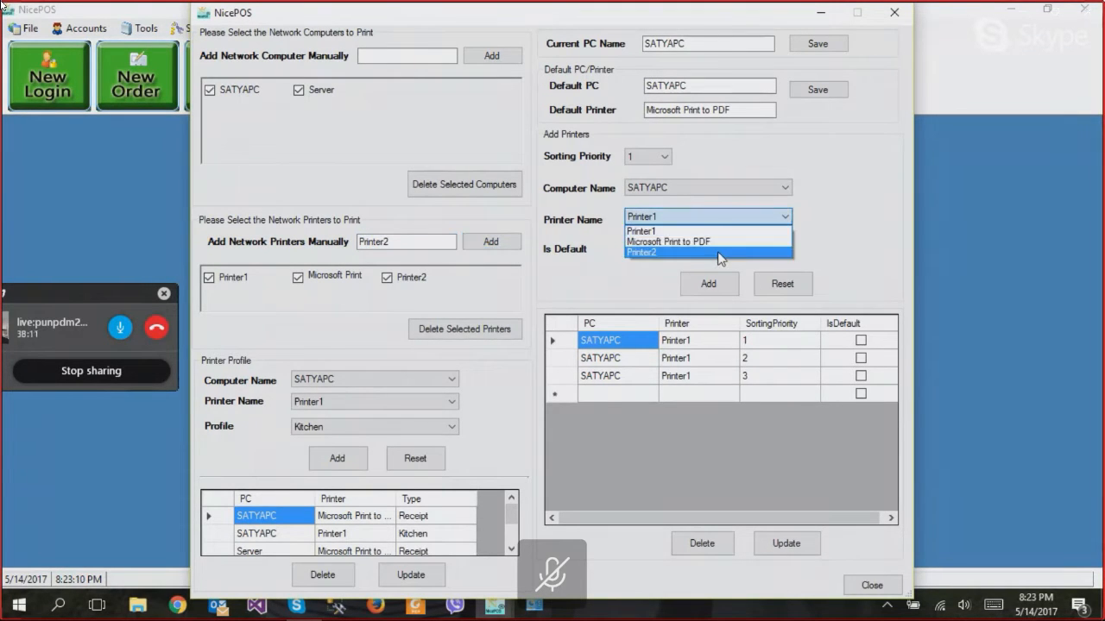
click(720, 252)
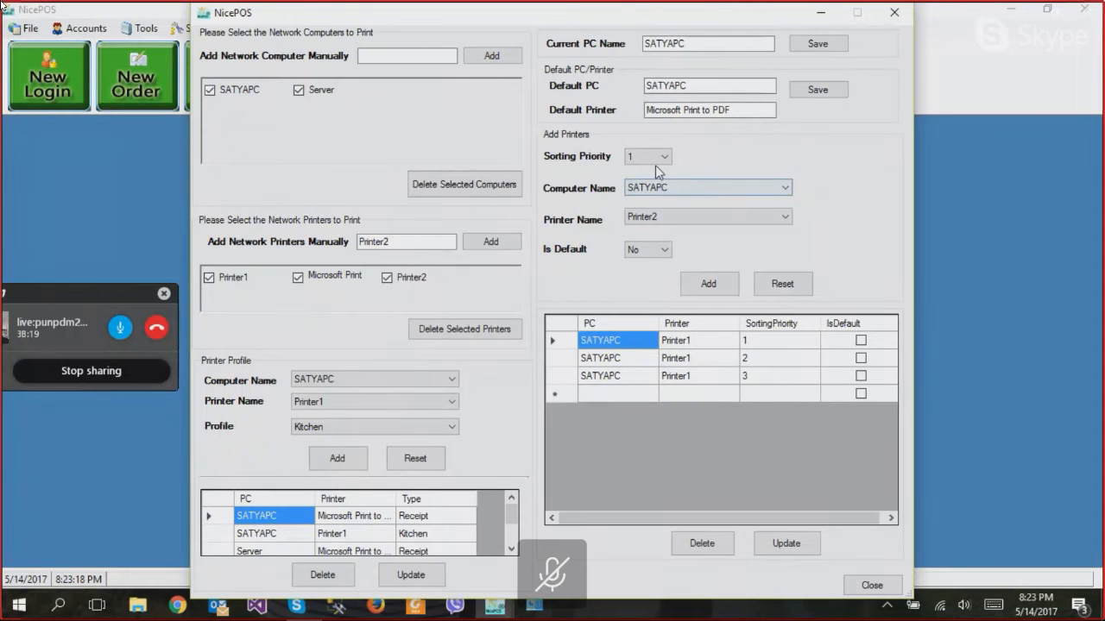
- Add a non-default entry assigning Printer1 to the Server computer with sorting priority 1
click(669, 188)
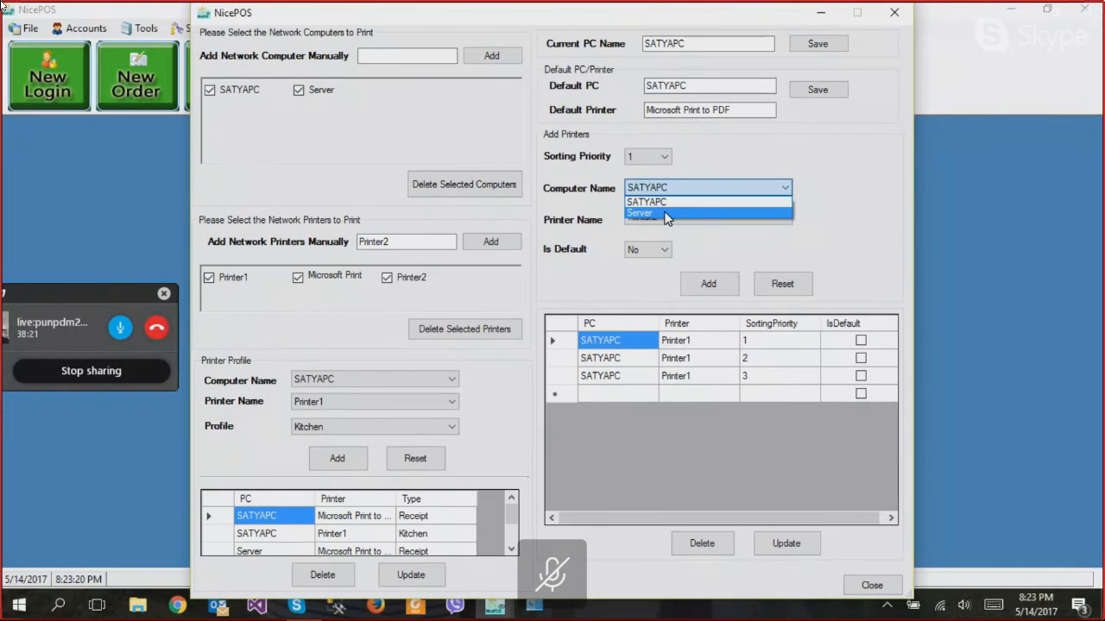
click(663, 214)
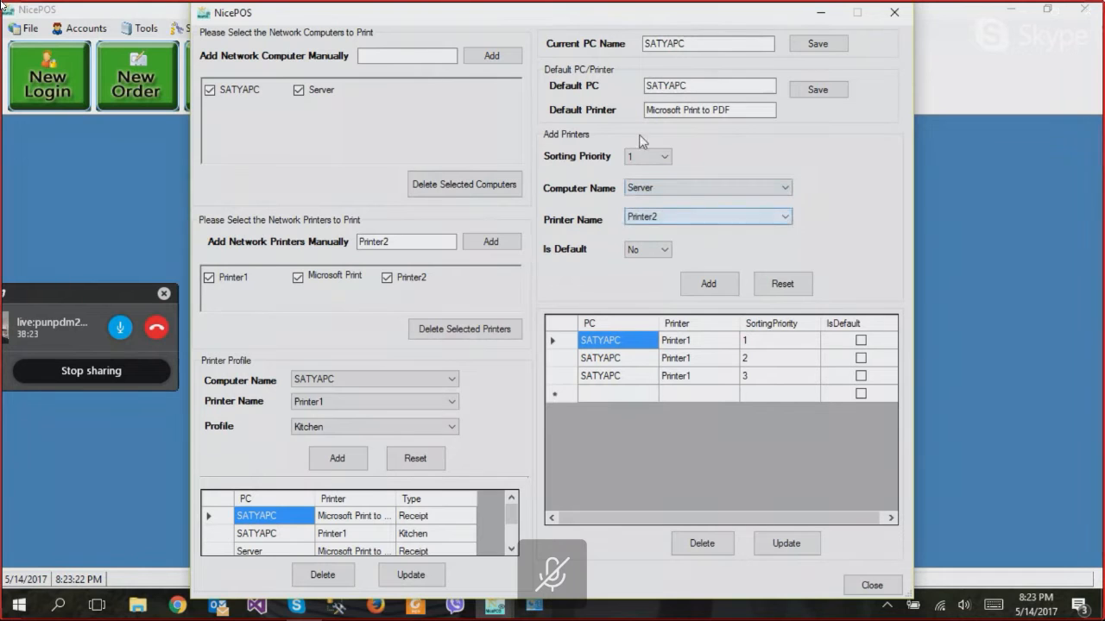
click(660, 216)
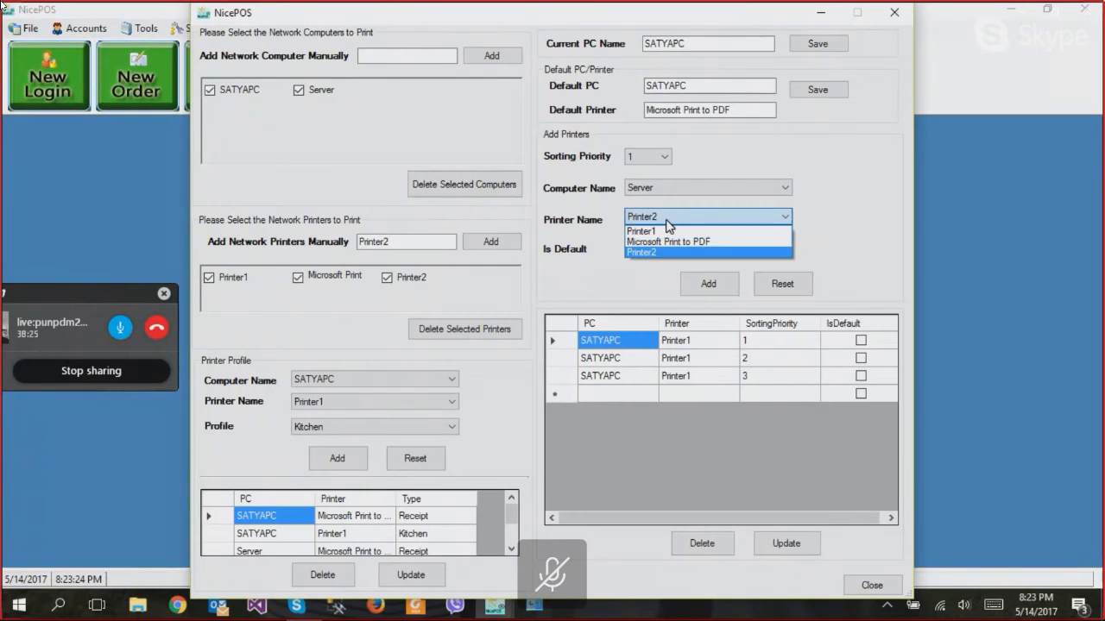
click(667, 231)
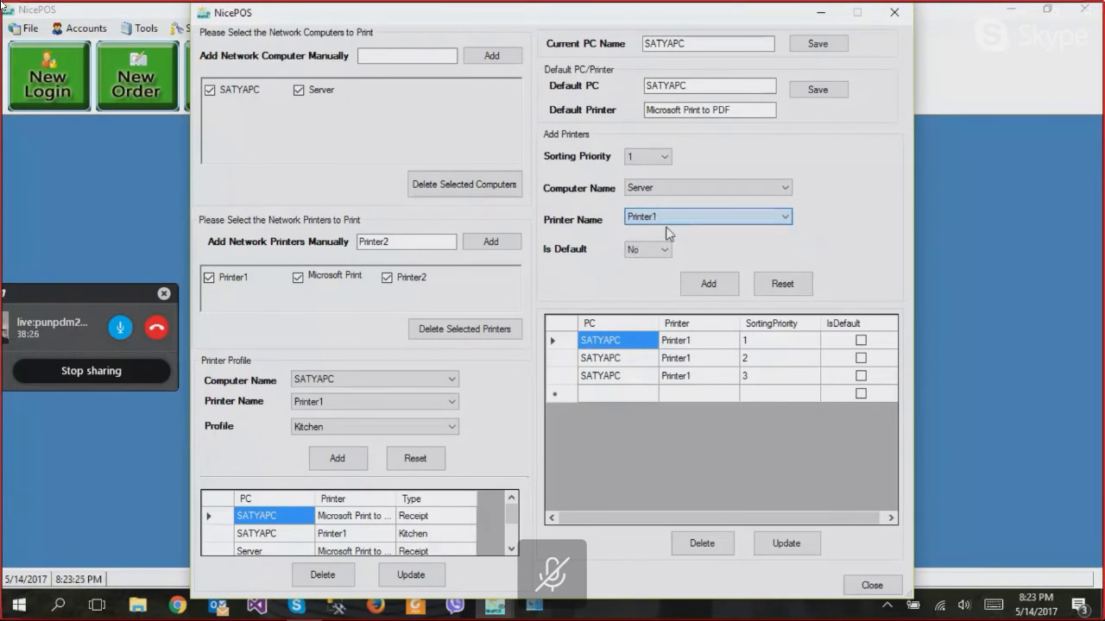
click(698, 285)
click(548, 355)
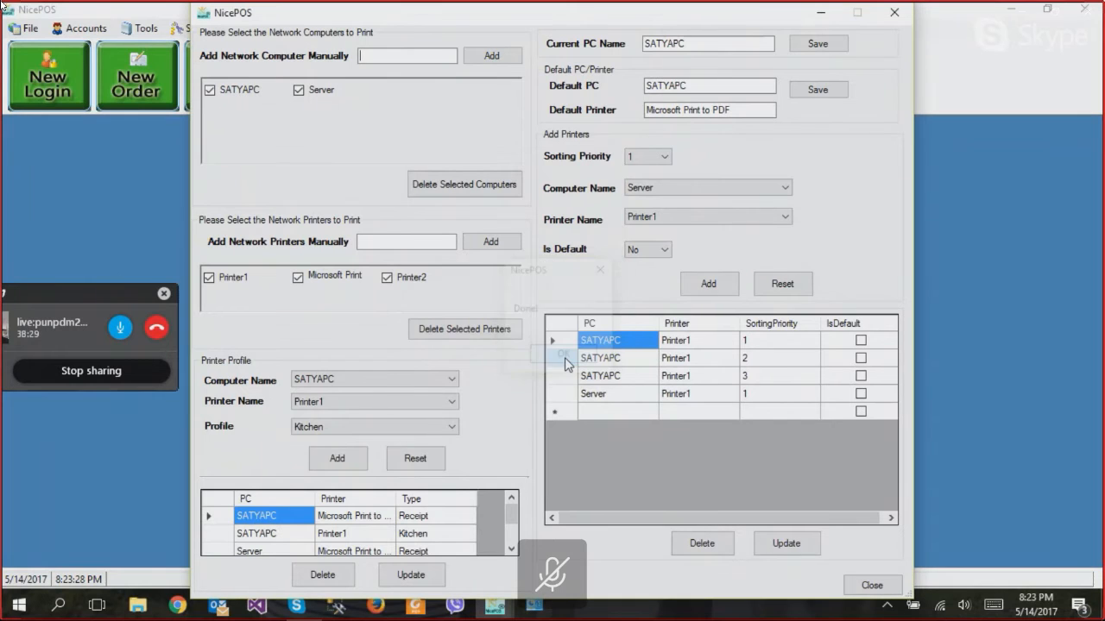
- Add a non-default Printer1 entry for the Server computer with sorting priority 2
click(660, 157)
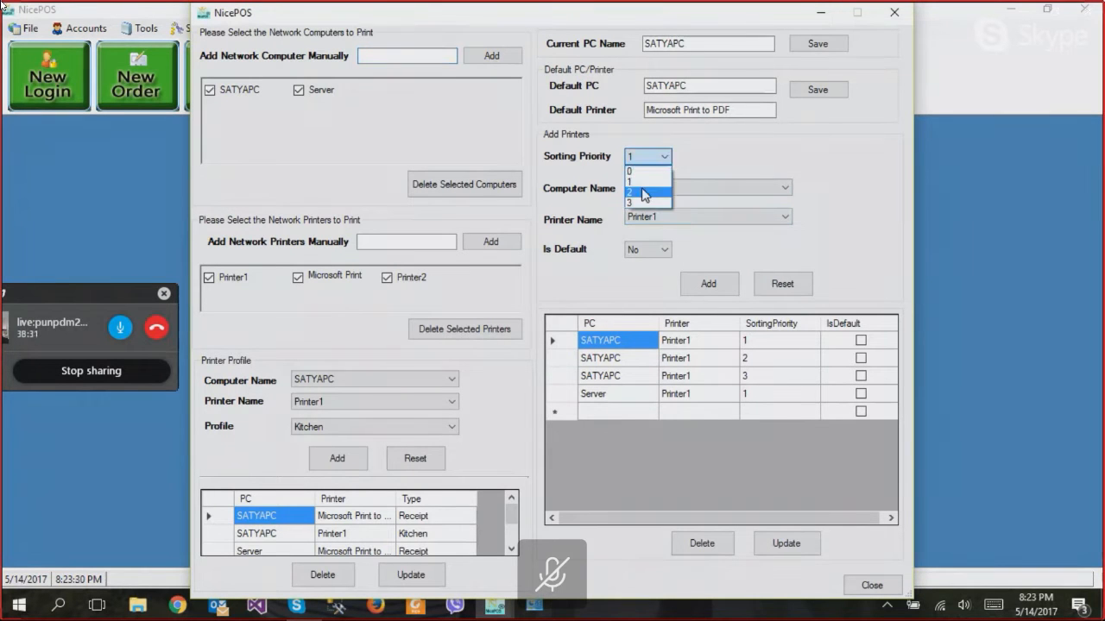
click(648, 178)
click(678, 217)
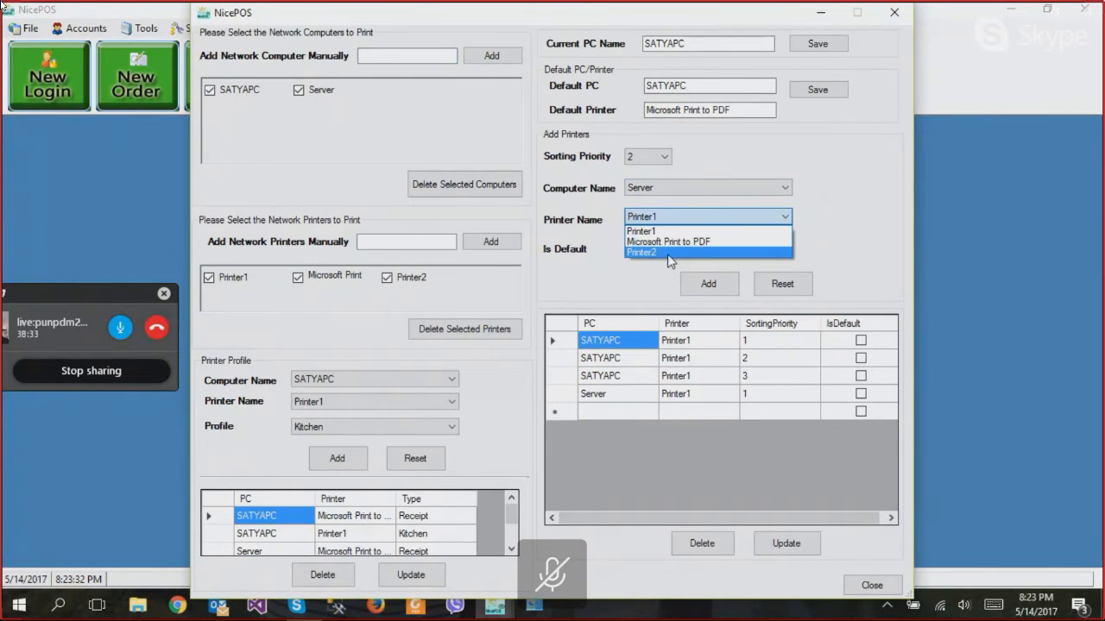
click(659, 253)
click(658, 216)
click(646, 231)
click(706, 286)
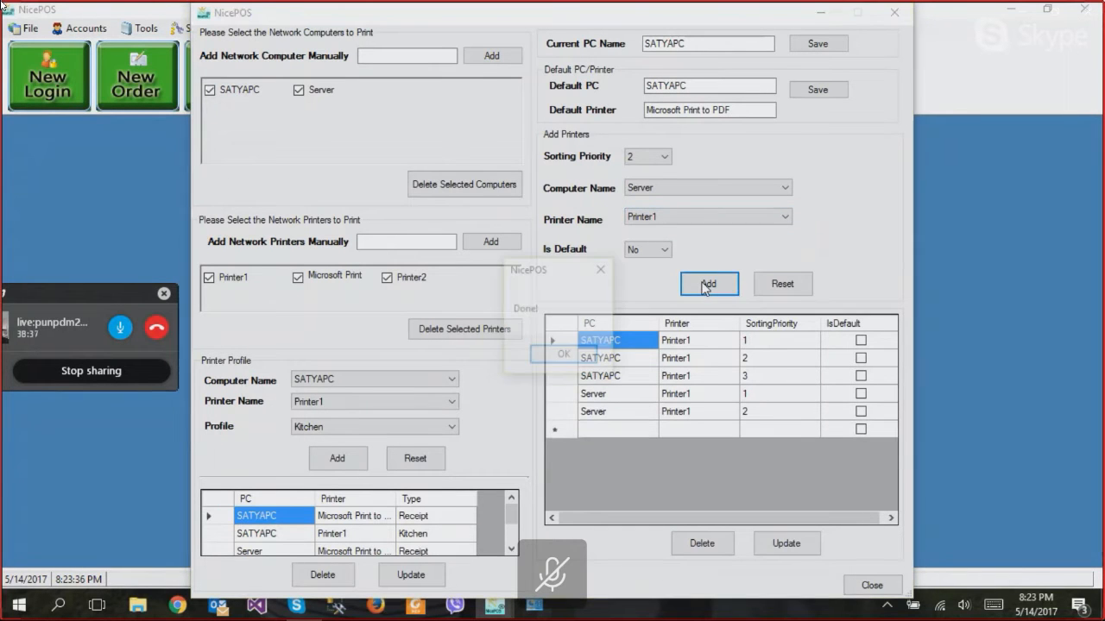
click(564, 355)
- Add a non-default Printer1 entry for the Server computer with sorting priority 3
click(647, 156)
click(645, 201)
click(700, 221)
click(678, 231)
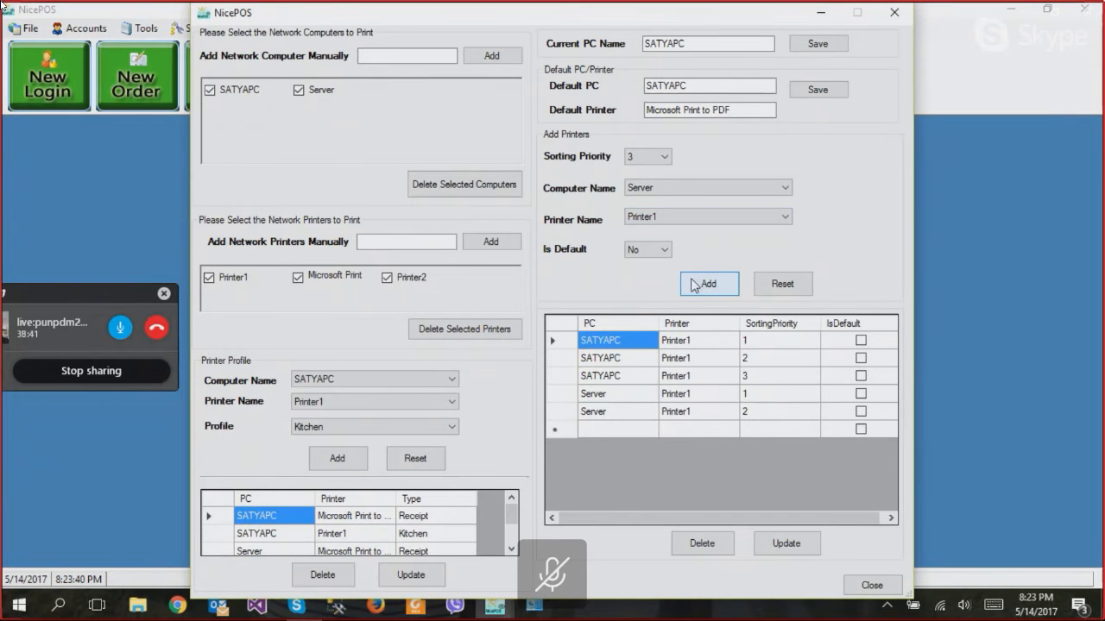
click(702, 286)
click(583, 356)
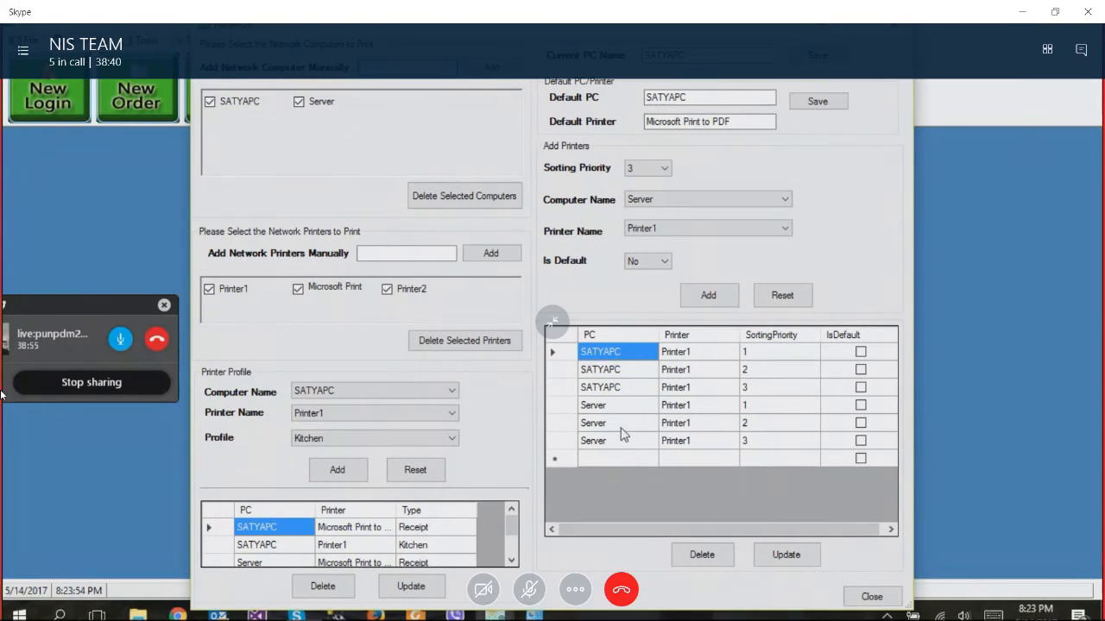
drag(648, 125, 746, 137)
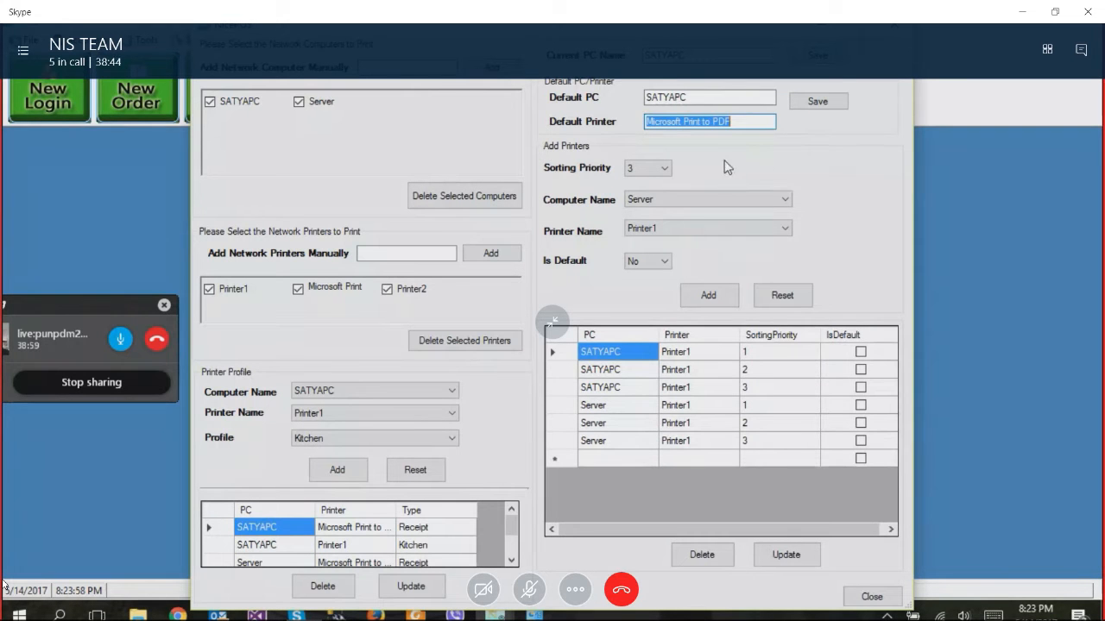
click(740, 125)
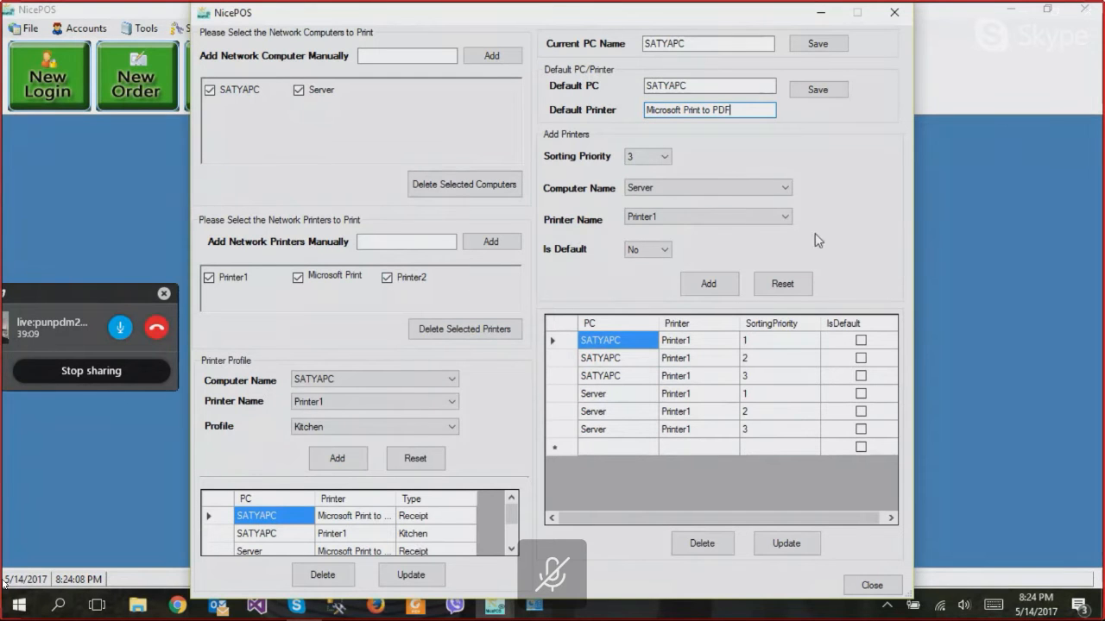
- Add a non-default entry assigning Printer2 to the Server computer with sorting priority 1
click(686, 216)
click(669, 255)
click(661, 158)
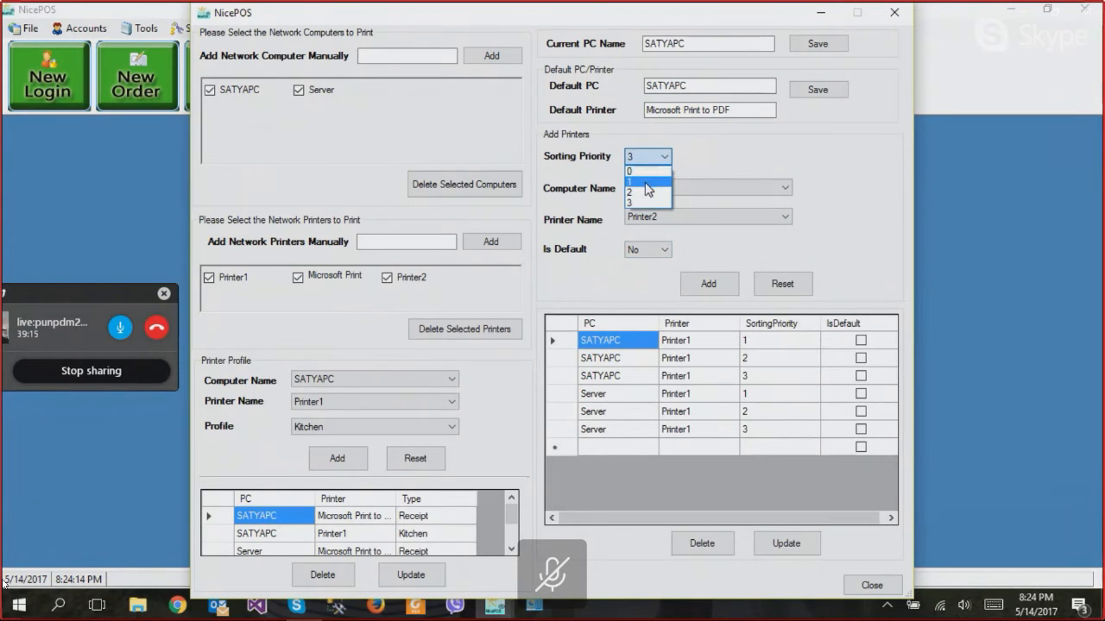
click(647, 183)
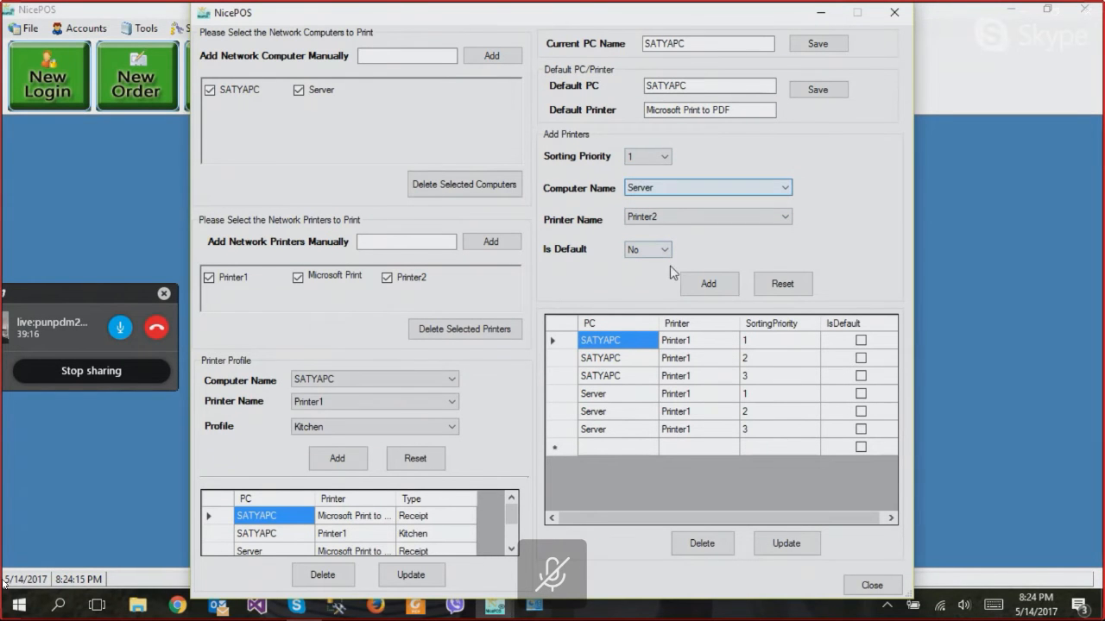
click(703, 294)
key(Return)
- Add a non-default Printer2 entry for the Server computer with sorting priority 2
click(654, 158)
click(647, 194)
click(706, 292)
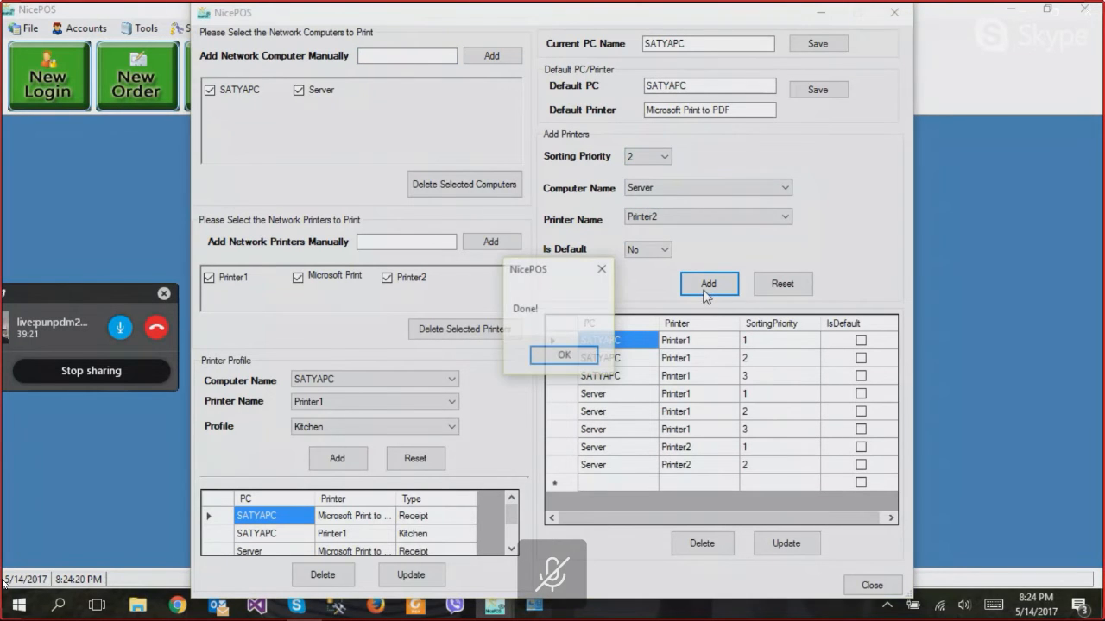
key(Return)
- Add a non-default Printer2 entry for the Server computer with sorting priority 3
click(652, 160)
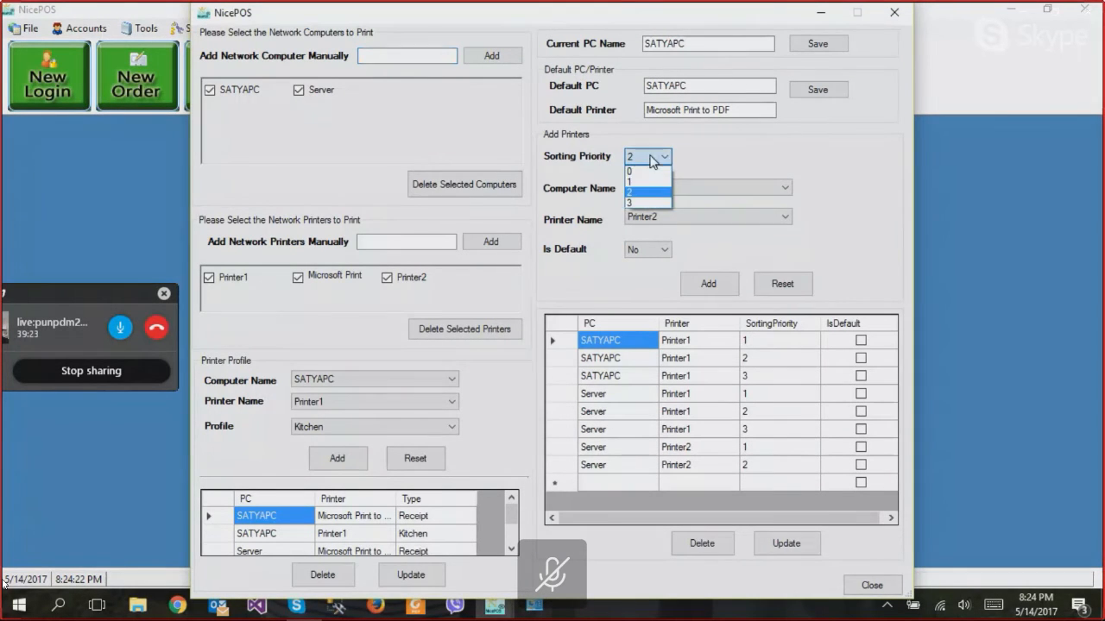
click(638, 212)
click(661, 156)
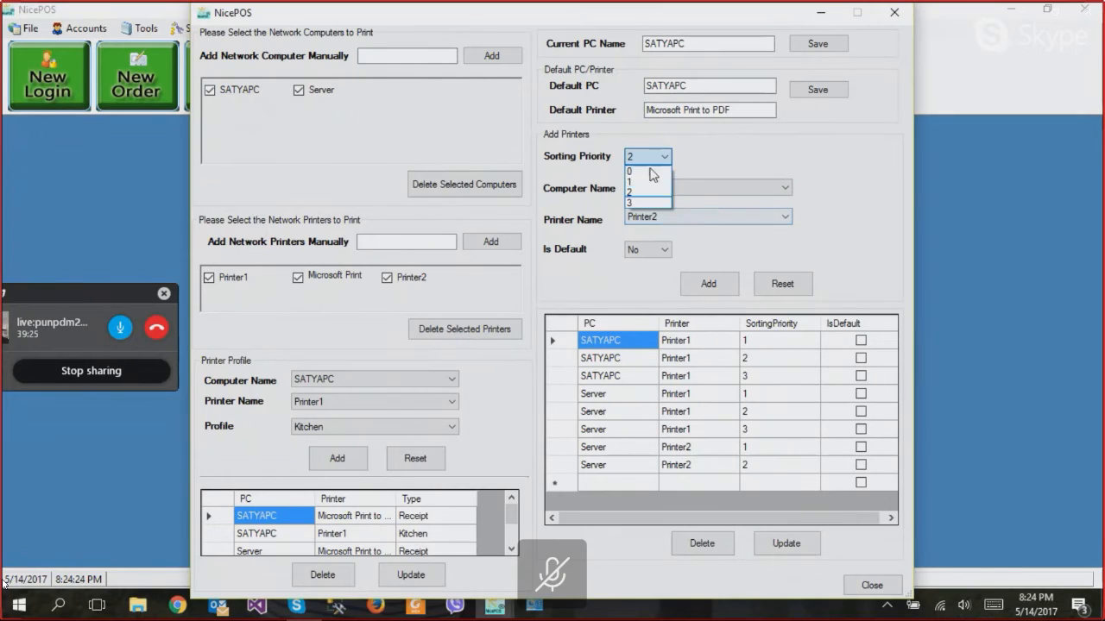
click(640, 196)
click(708, 285)
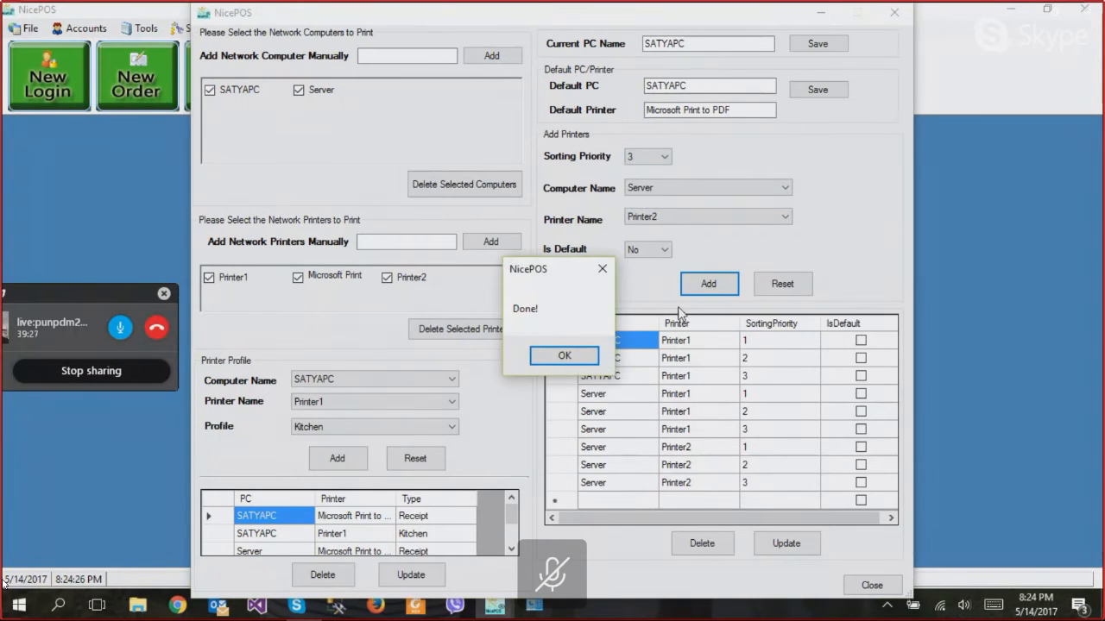
click(559, 358)
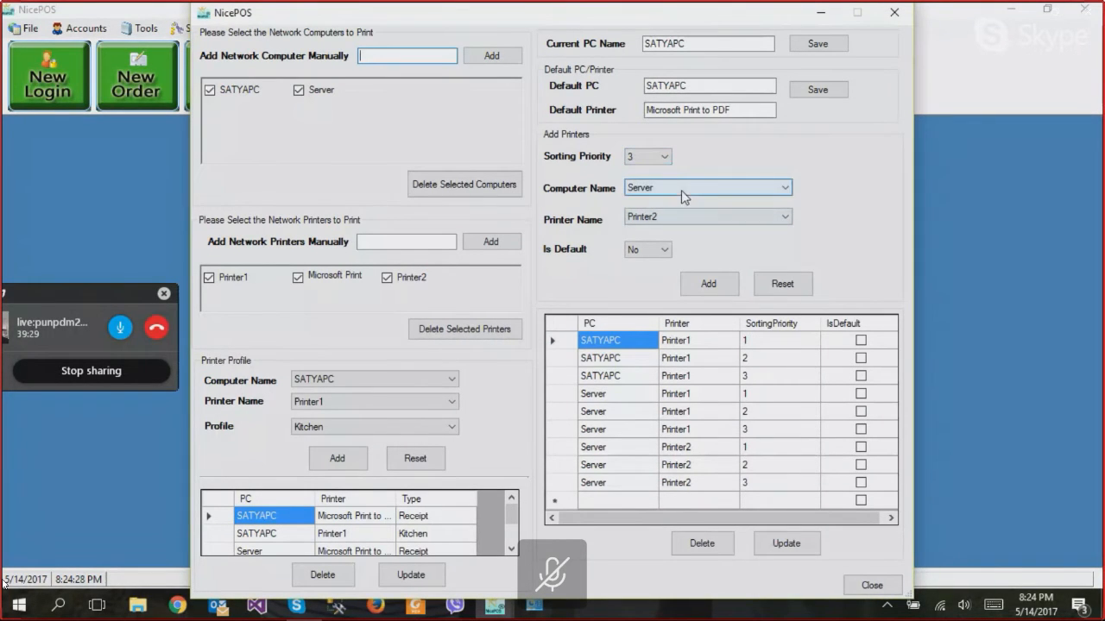
- Add a non-default entry assigning Printer2 to the SATYAPC computer with sorting priority 1
click(681, 190)
click(681, 199)
click(652, 156)
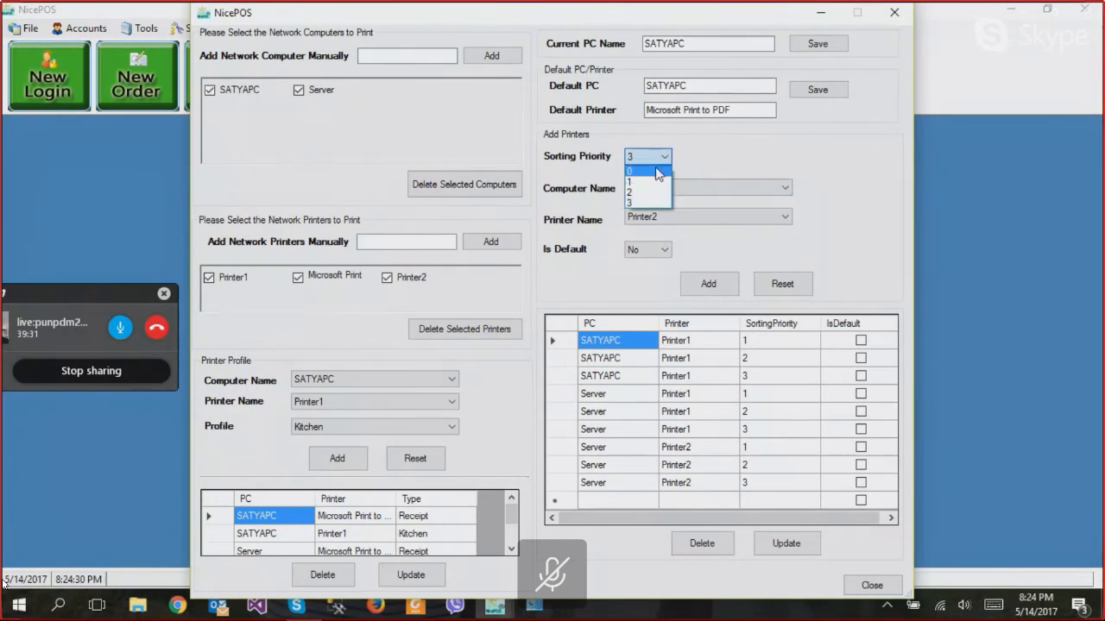
click(650, 182)
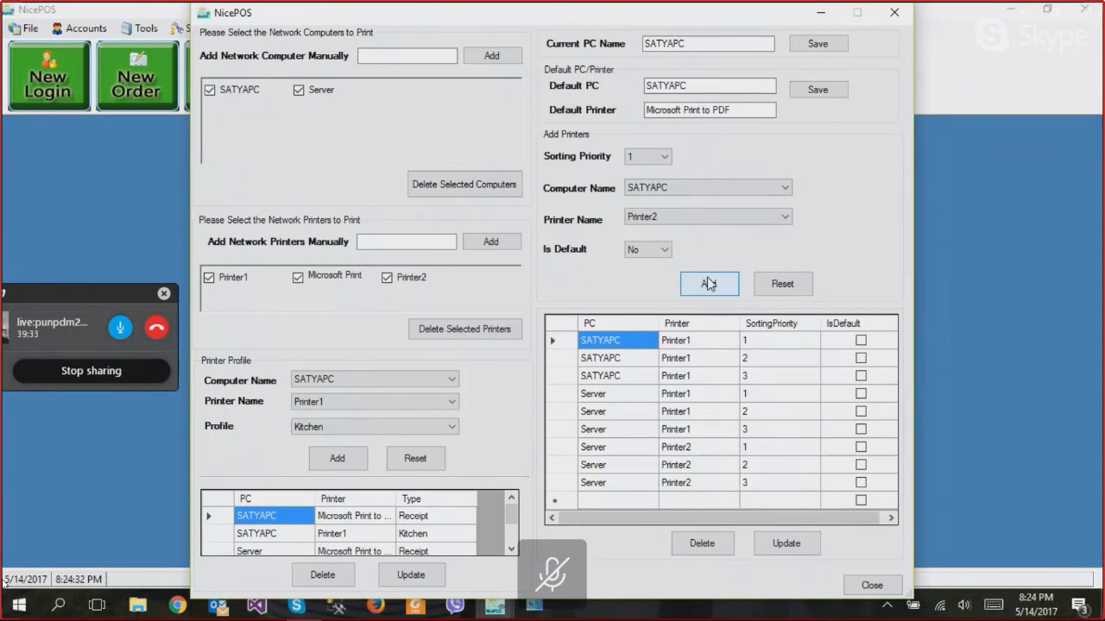
click(707, 283)
click(559, 357)
- Add a non-default Printer2 entry for the SATYAPC computer with sorting priority 2
click(651, 156)
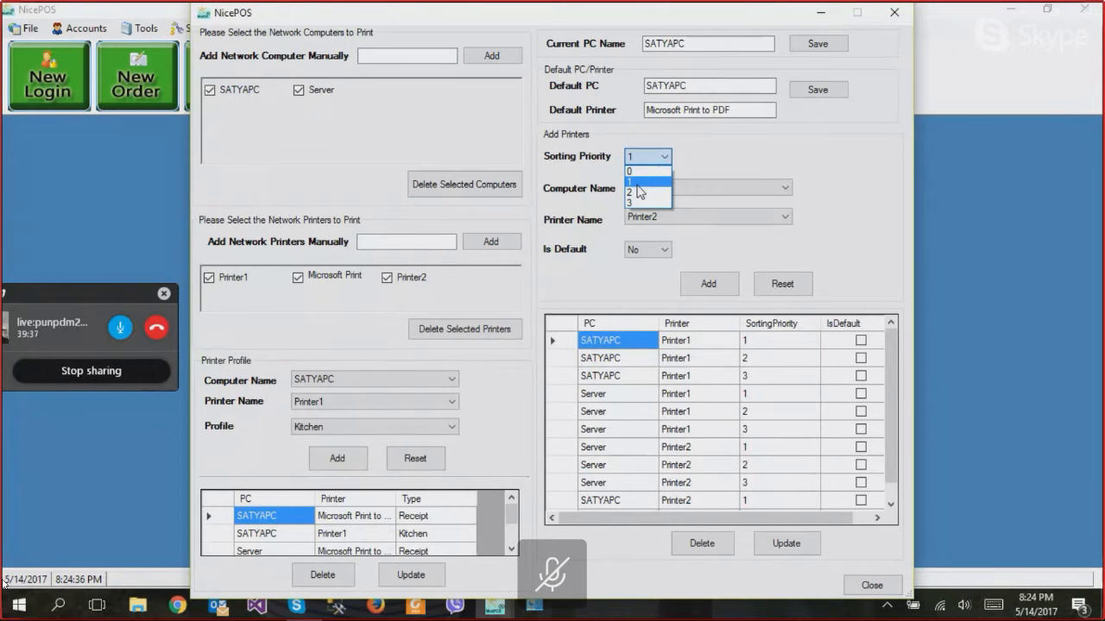
click(642, 192)
click(708, 283)
click(564, 356)
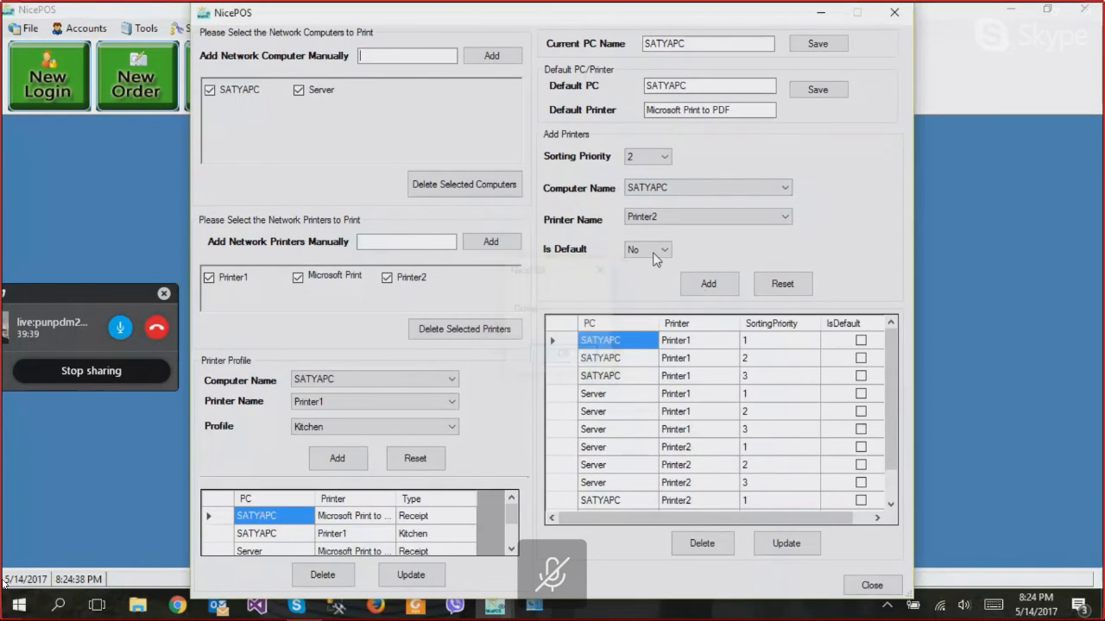
- Add a non-default Printer2 entry for the SATYAPC computer with sorting priority 3
click(654, 156)
click(641, 204)
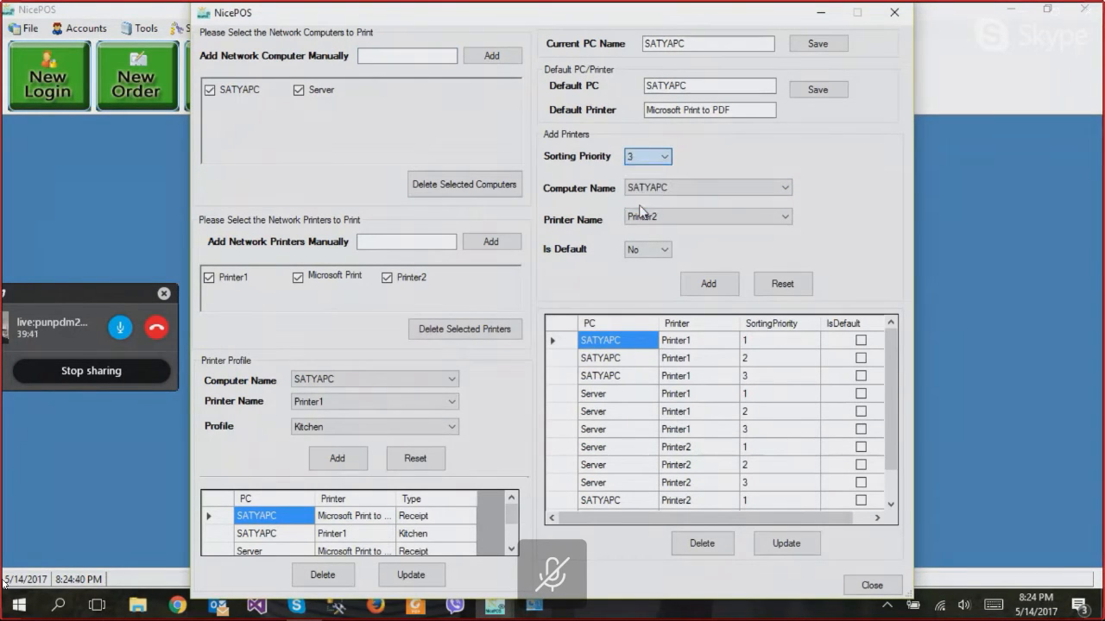
click(709, 284)
click(552, 356)
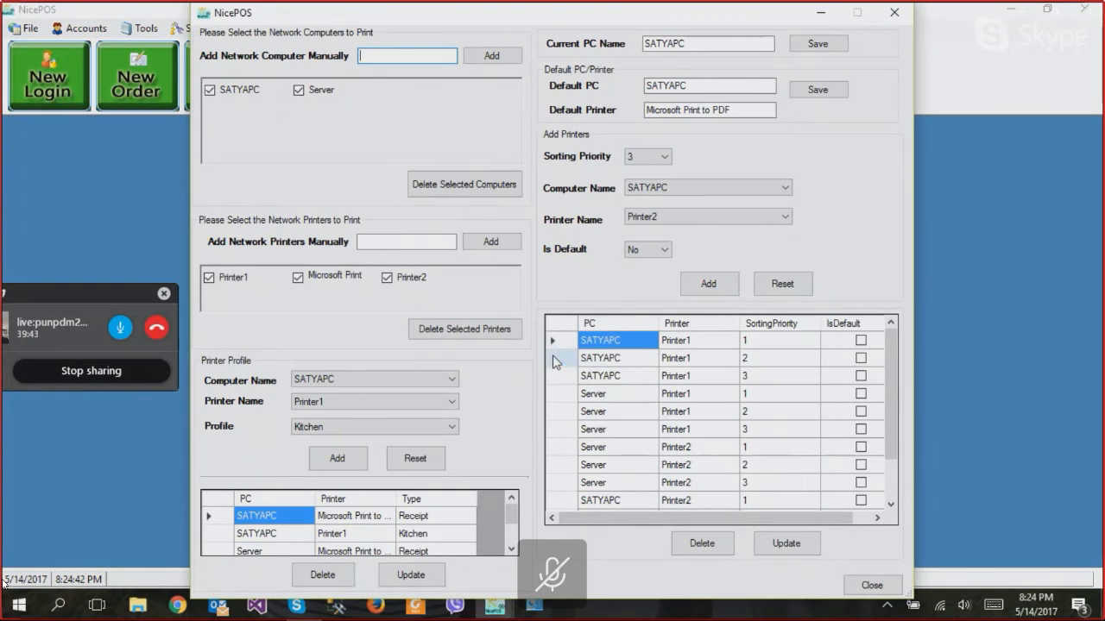
- Review the list of printer and sorting priority entries for both computers, and close the printer setup
scroll(887, 502, down, 1)
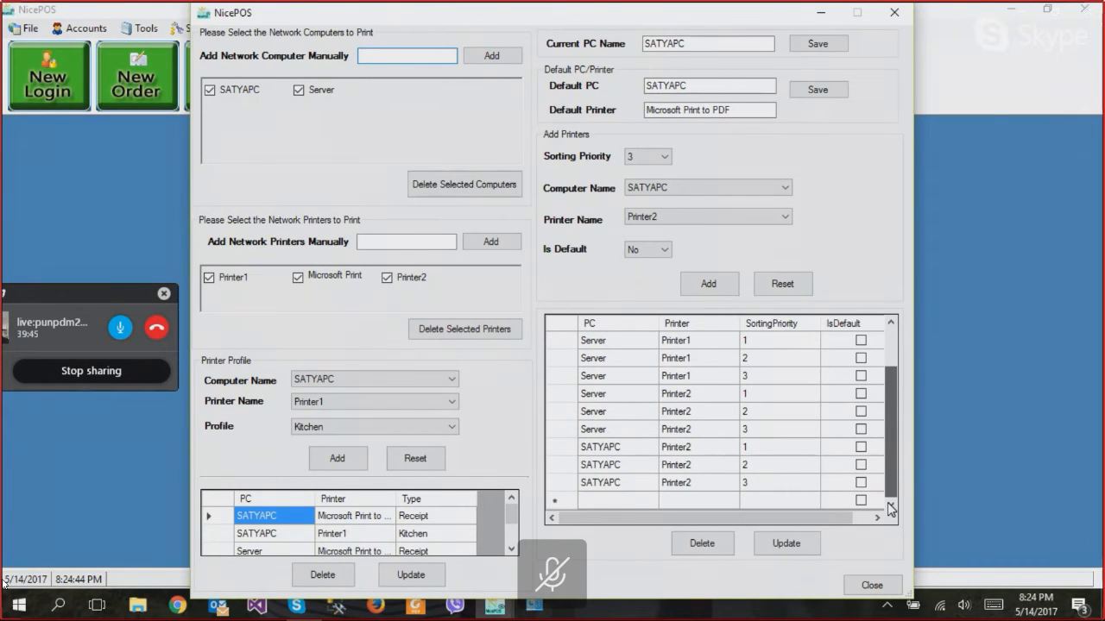
drag(886, 450, 898, 389)
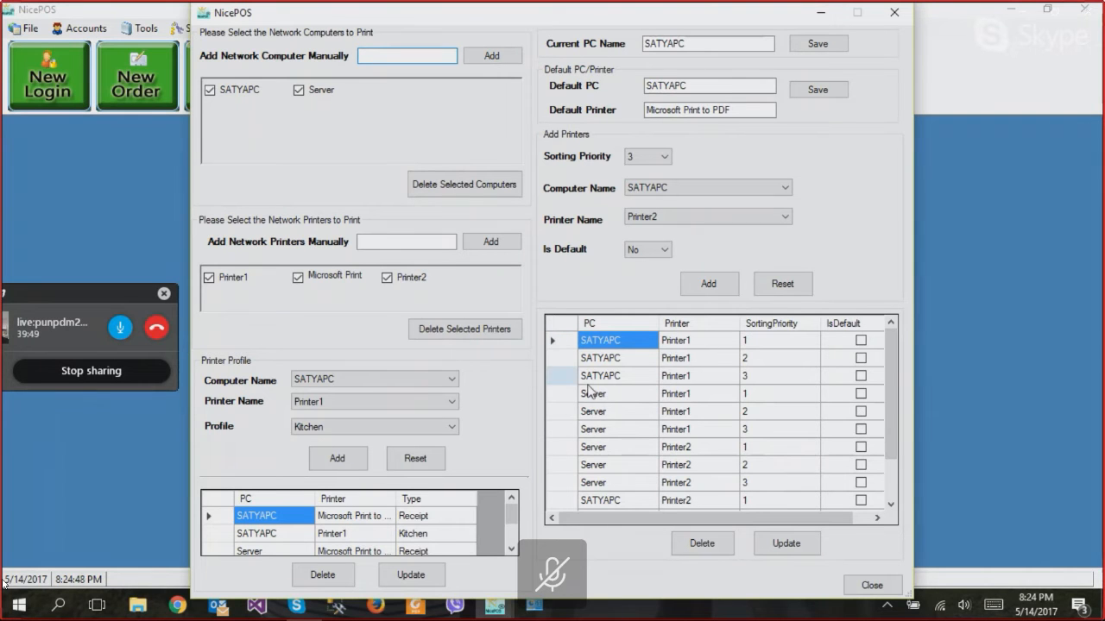
scroll(673, 390, down, 1)
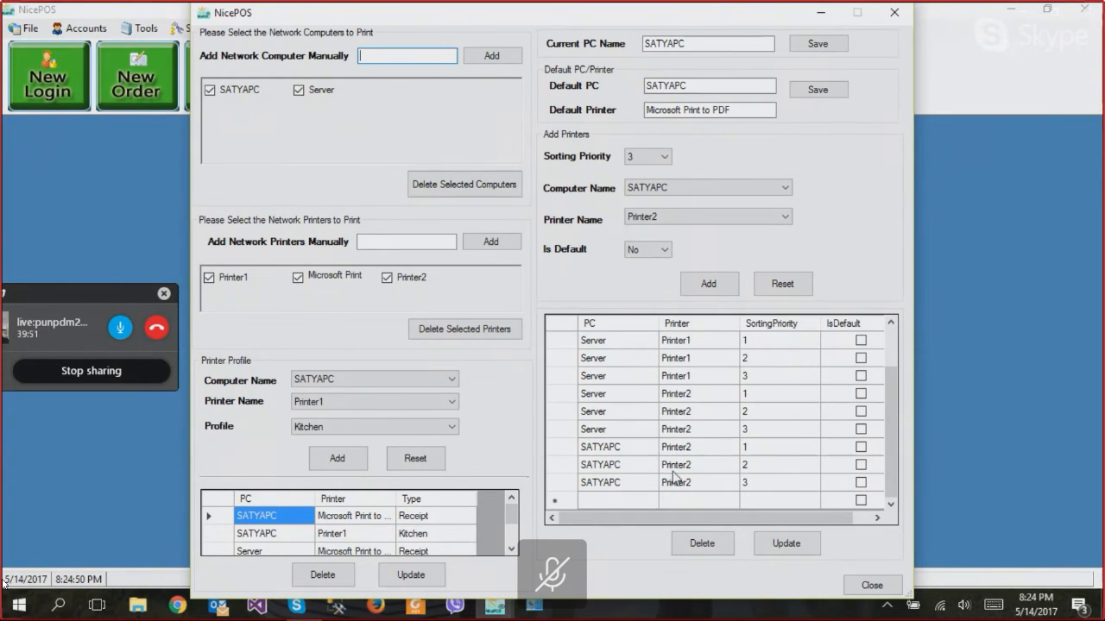
scroll(641, 488, up, 1)
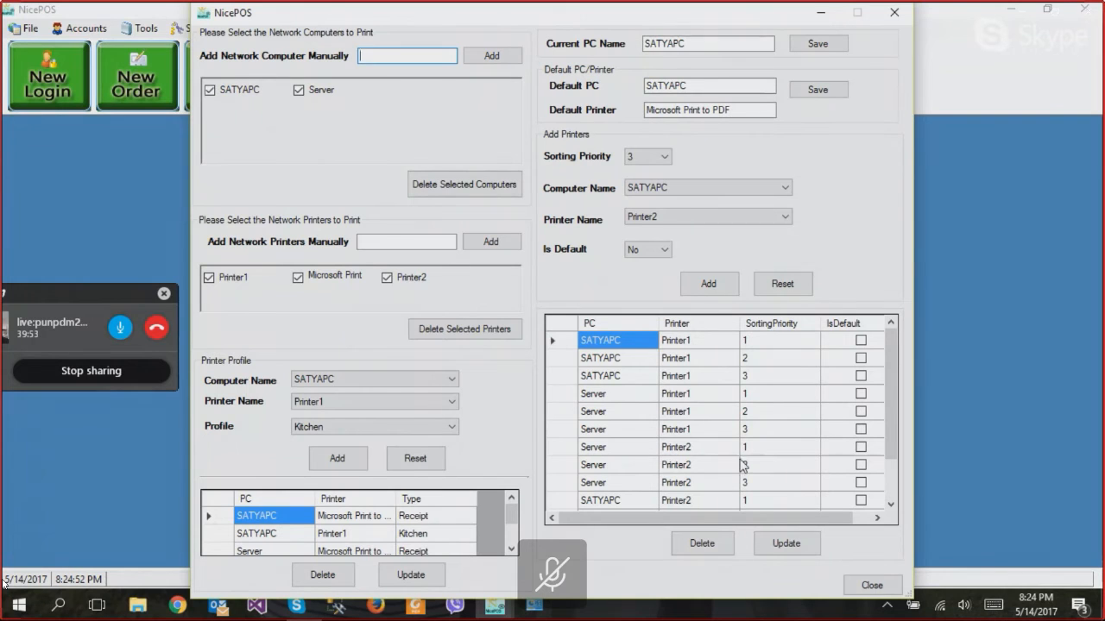
scroll(744, 467, down, 1)
scroll(739, 469, up, 1)
click(866, 586)
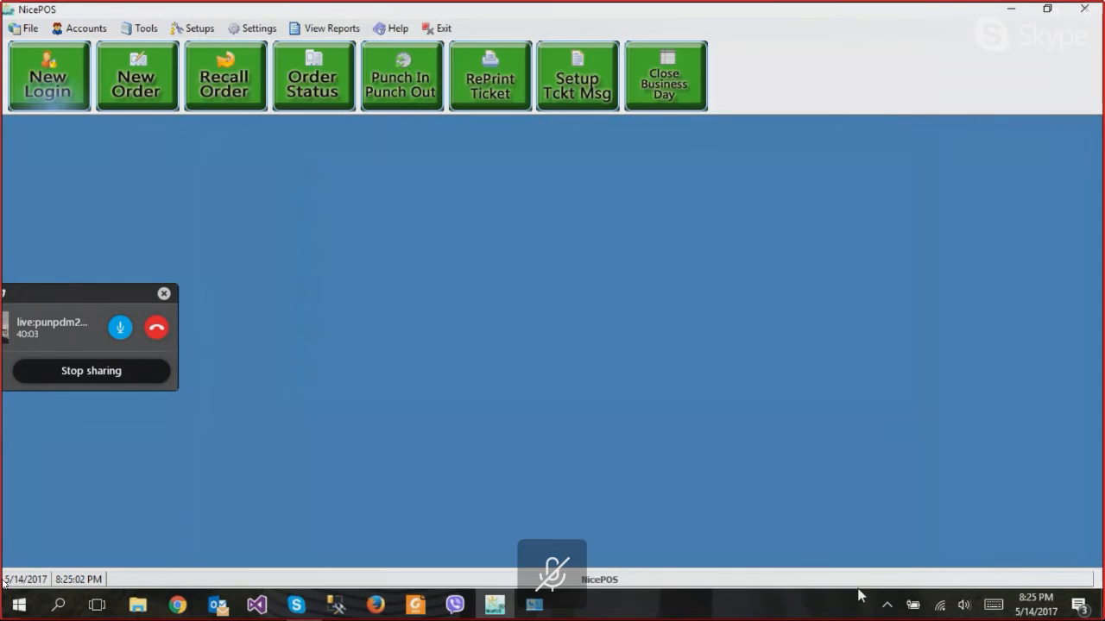
- Examine the print settings in the preferences and close them
click(259, 29)
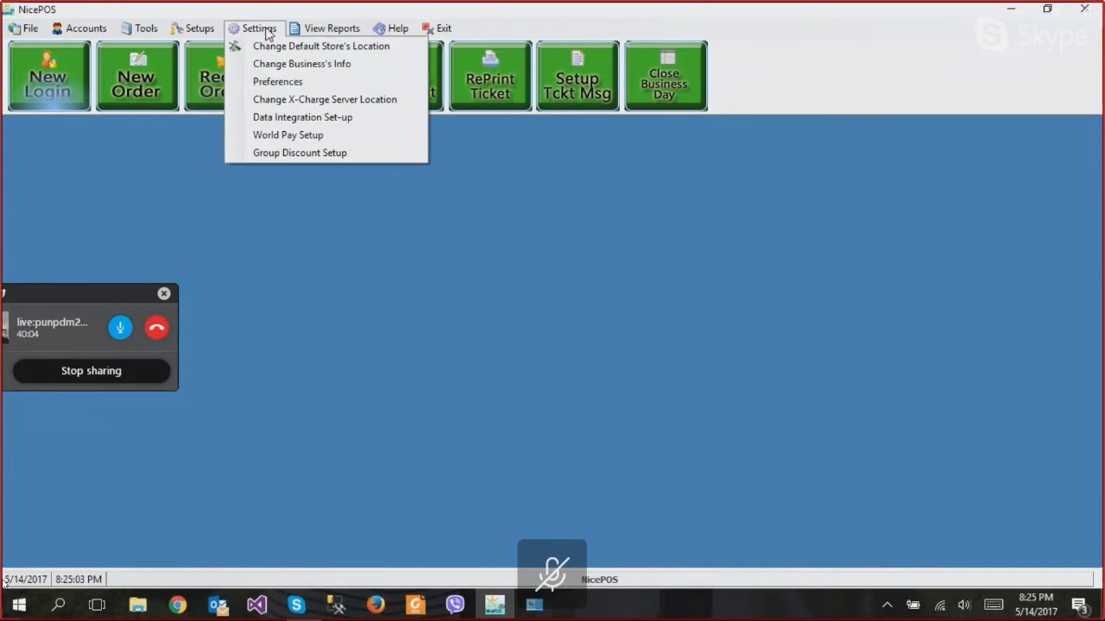
click(263, 81)
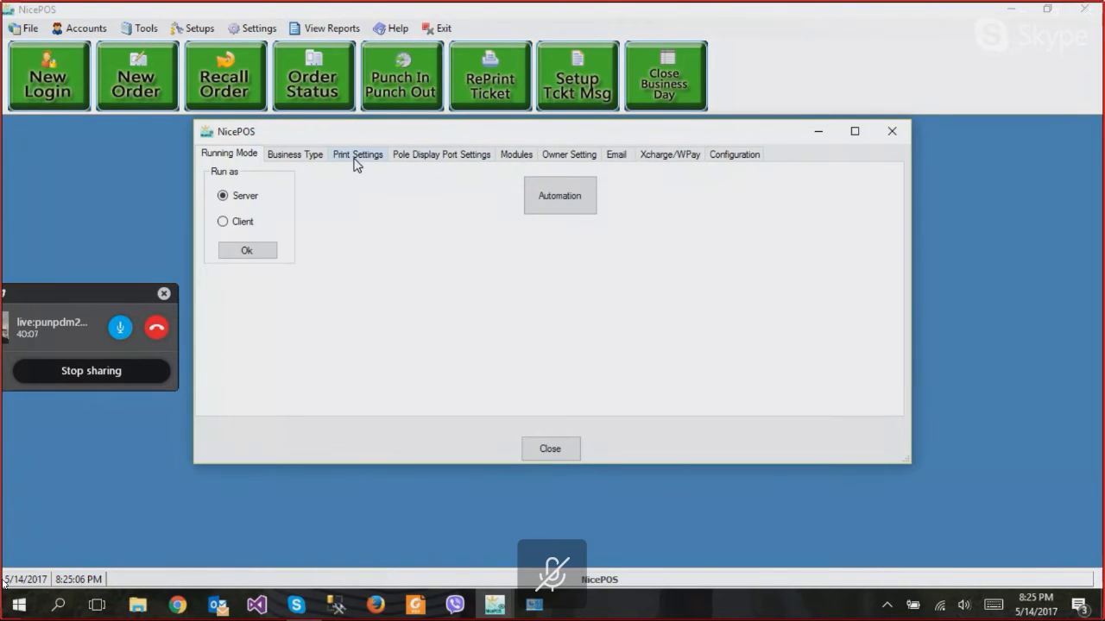
click(354, 164)
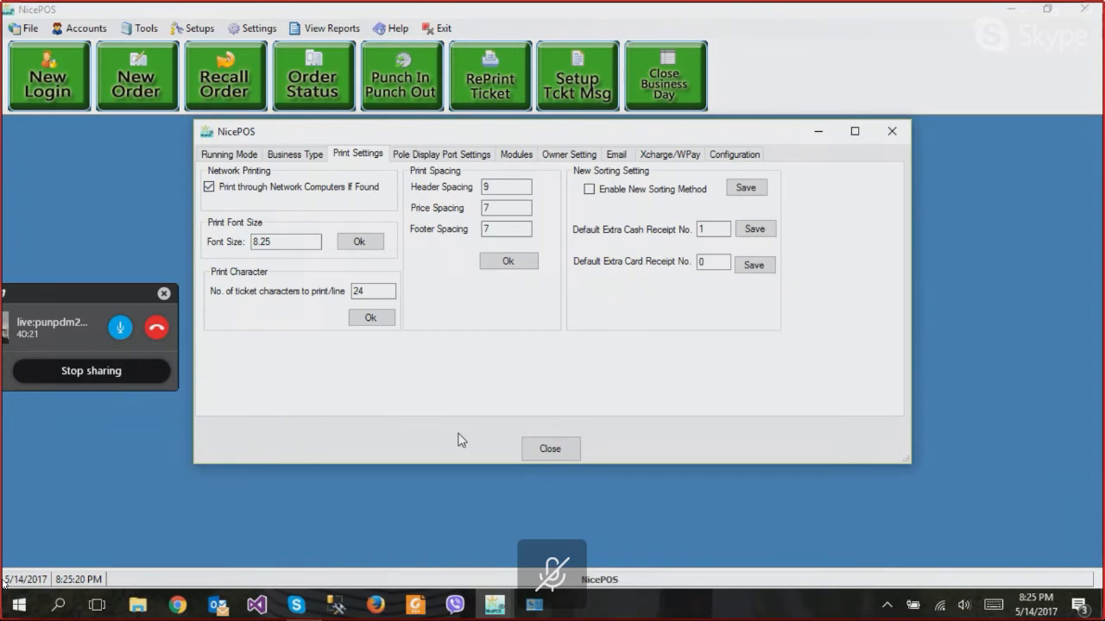
click(557, 452)
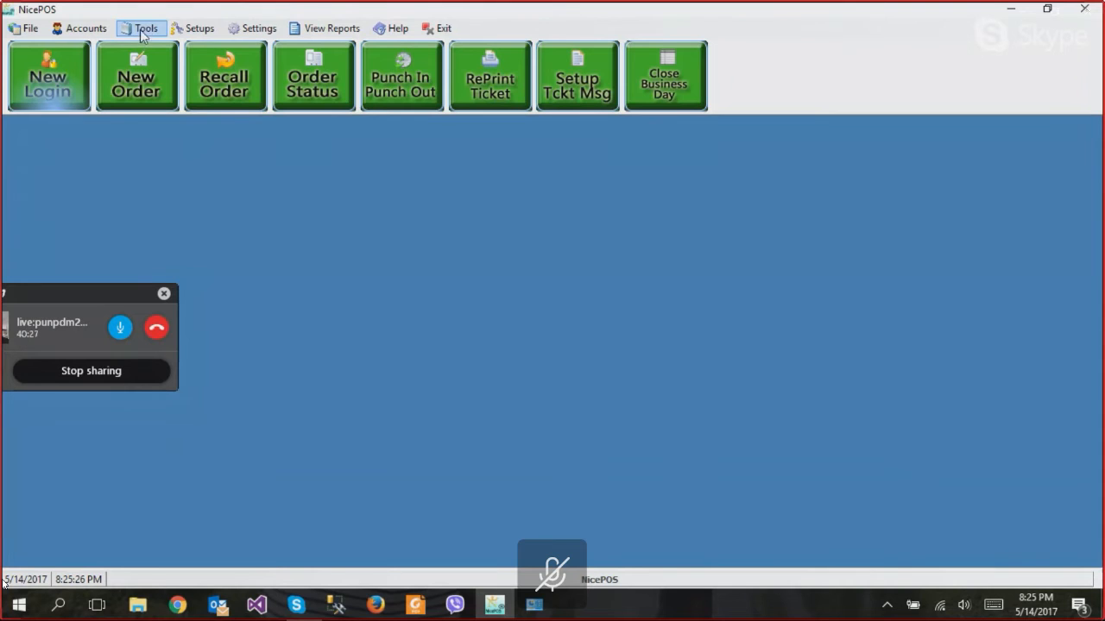
click(258, 29)
click(293, 99)
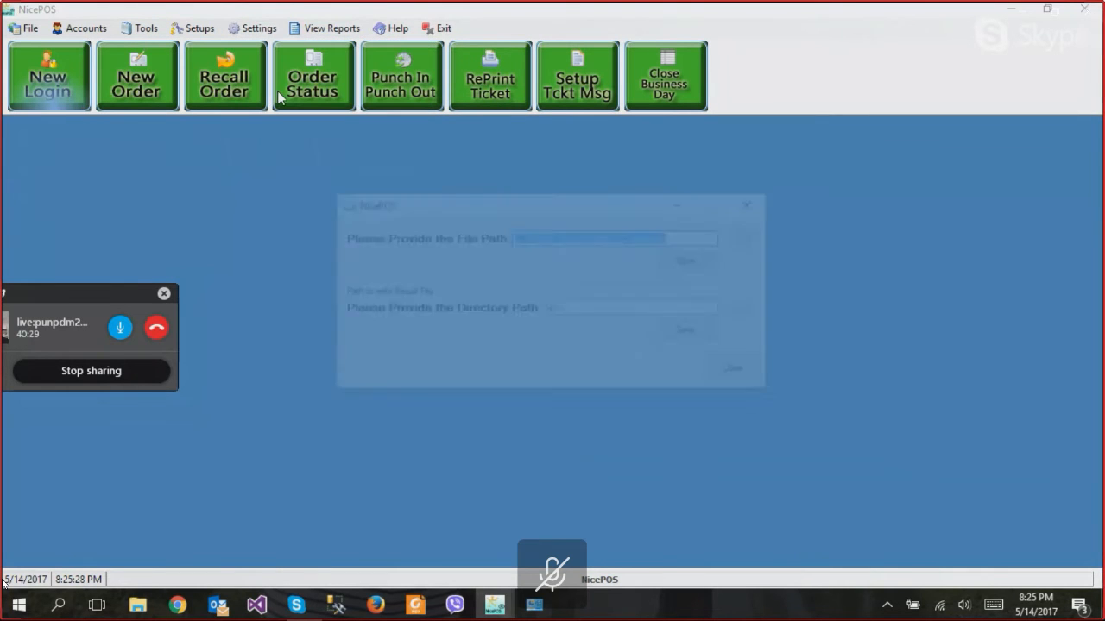
click(735, 372)
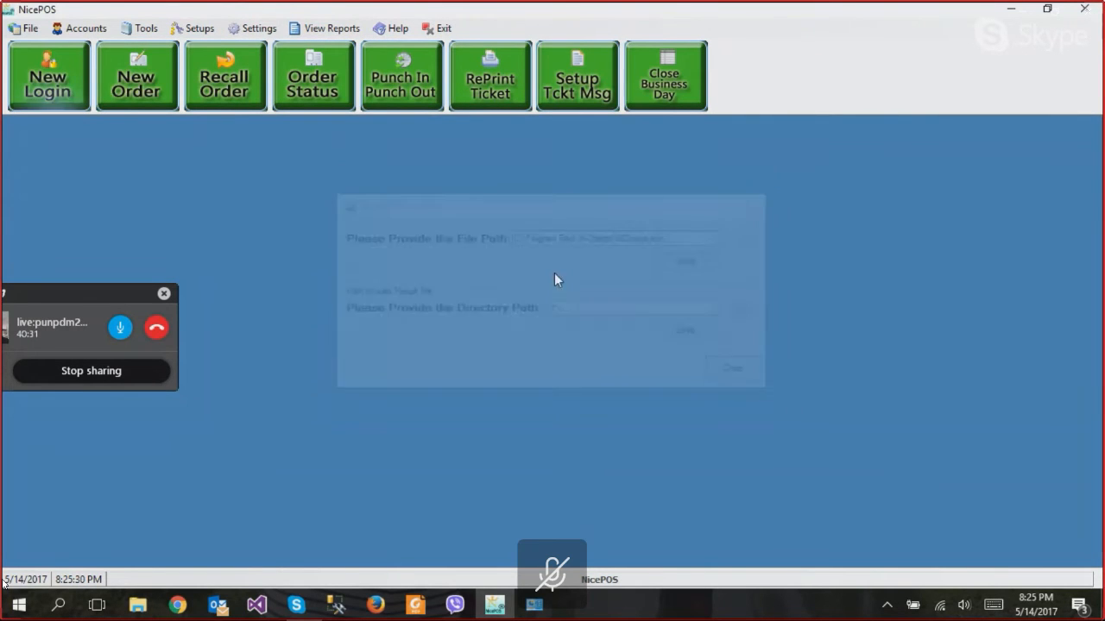
- Enable the new sorting method in the print settings of the preferences and save it
click(198, 28)
mouse_move(246, 28)
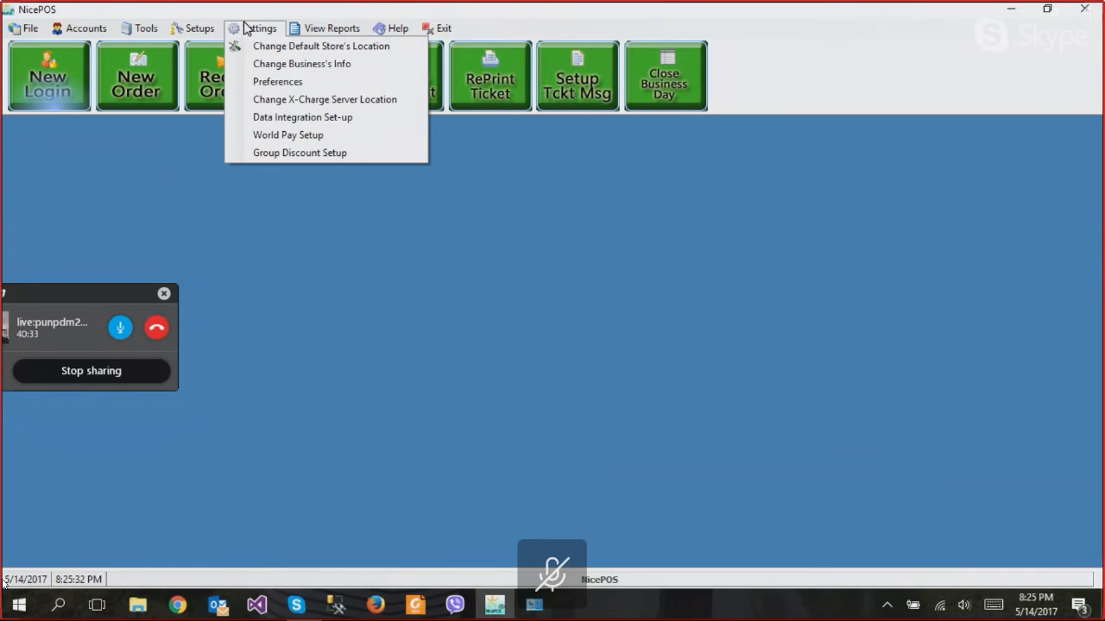
click(264, 80)
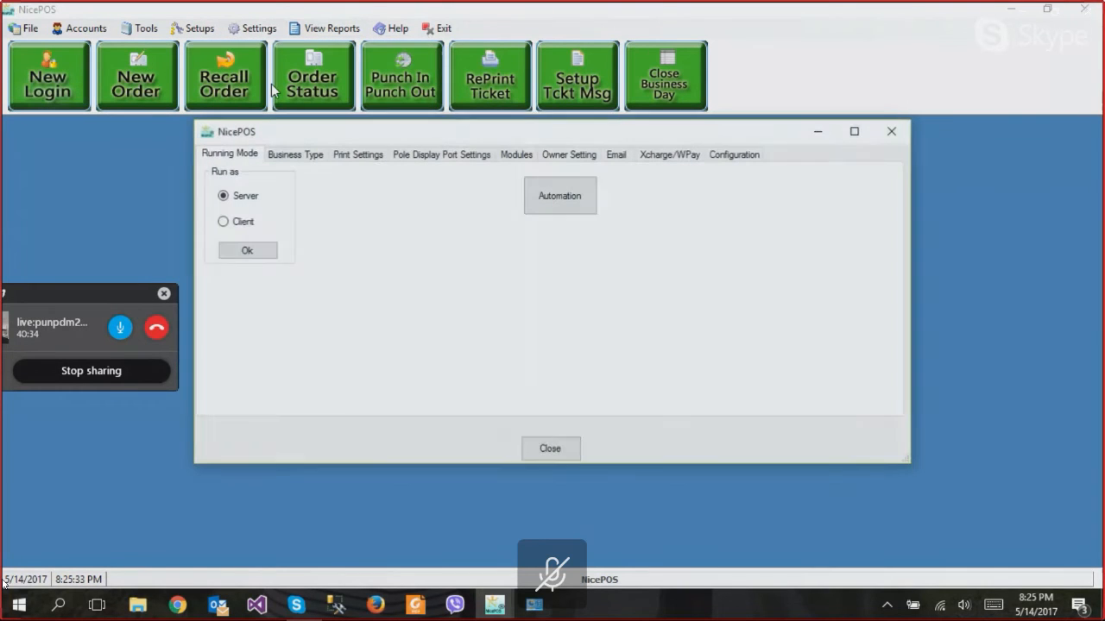
click(369, 156)
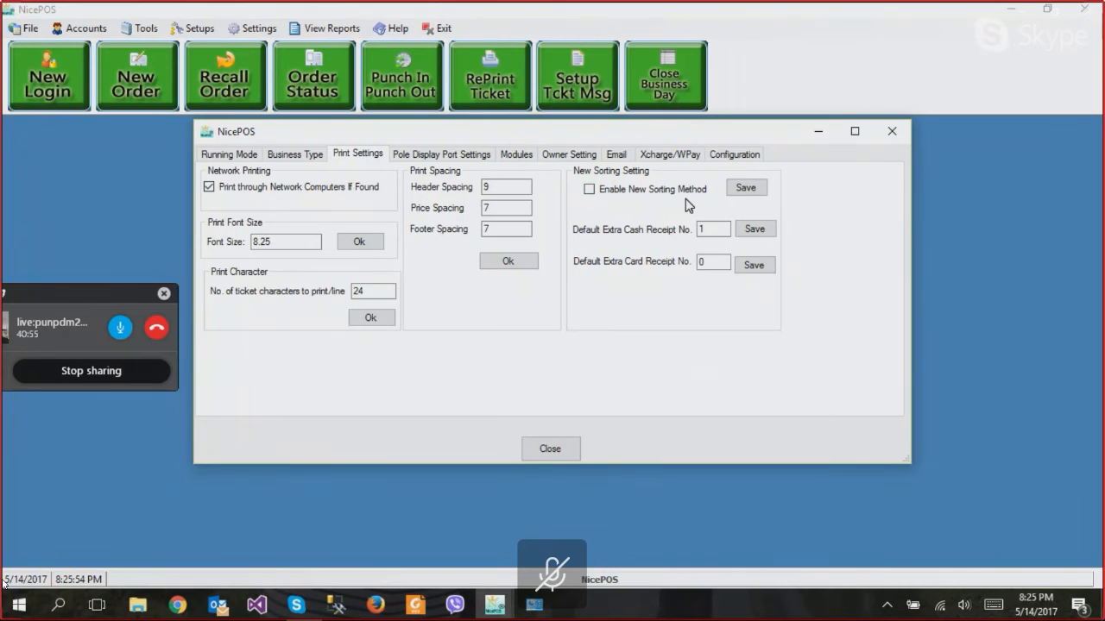
click(594, 190)
click(746, 189)
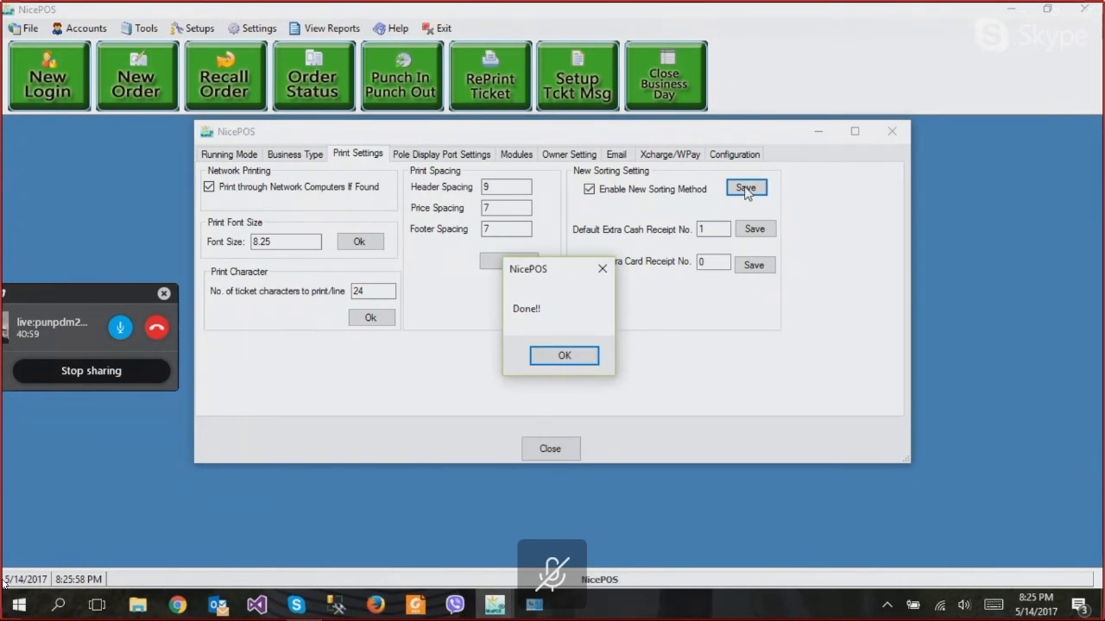
click(584, 360)
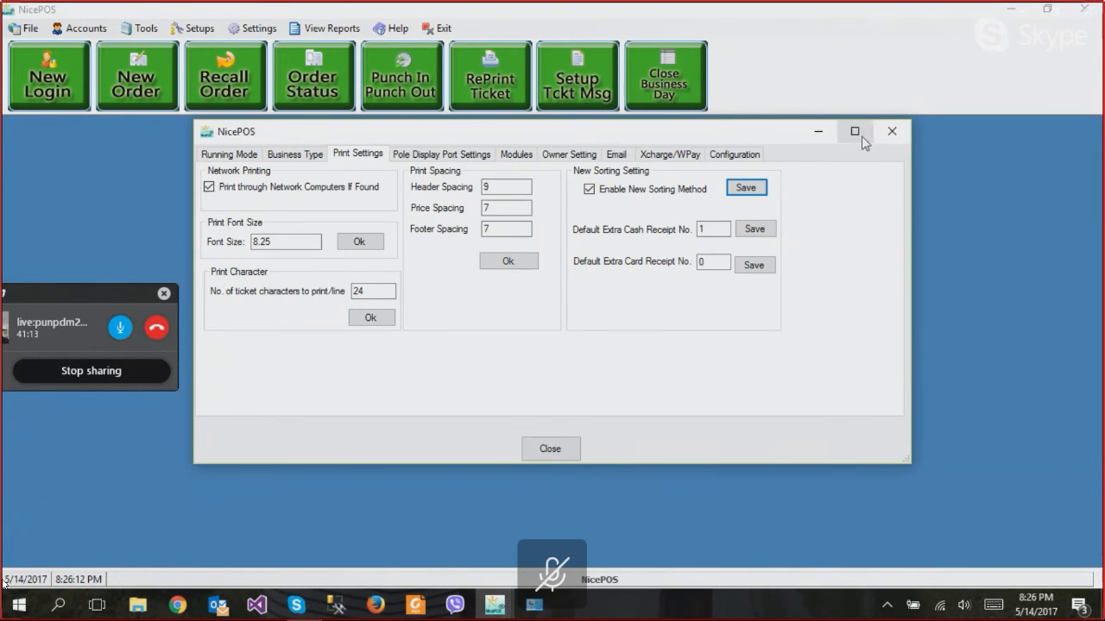
click(890, 132)
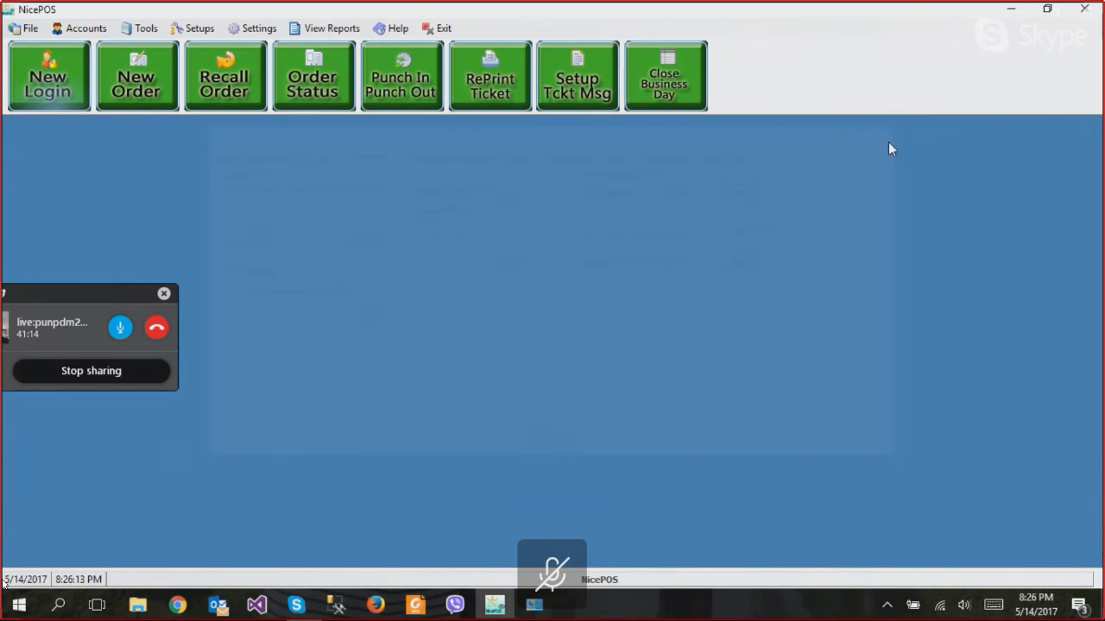
- Add Printer3 to the network printers manually in the printer setup and close the setup
click(141, 28)
click(167, 188)
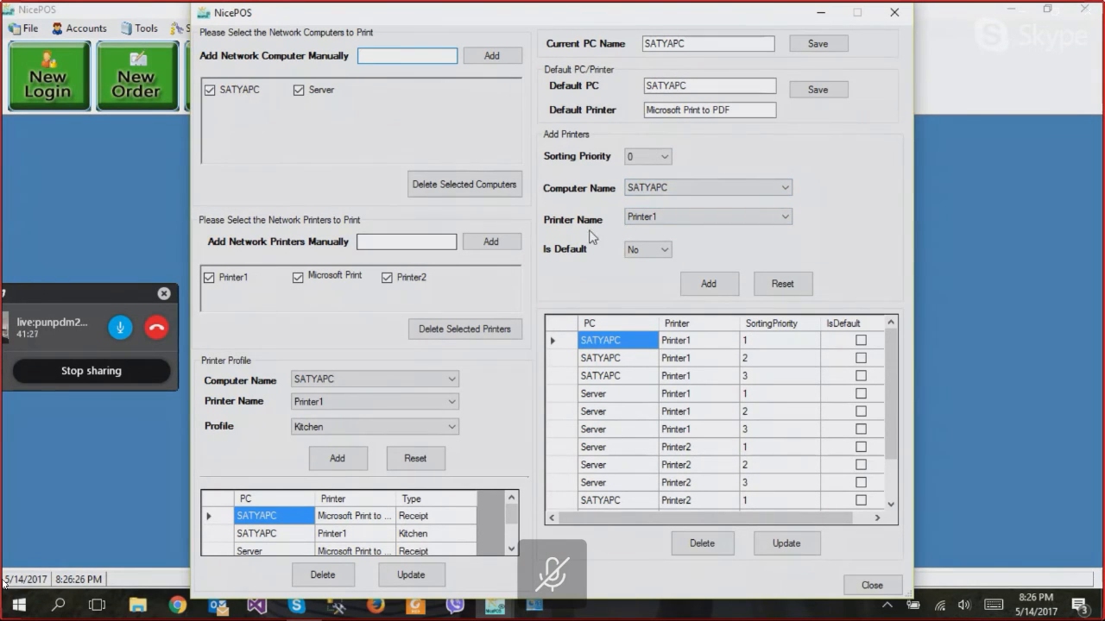
click(645, 218)
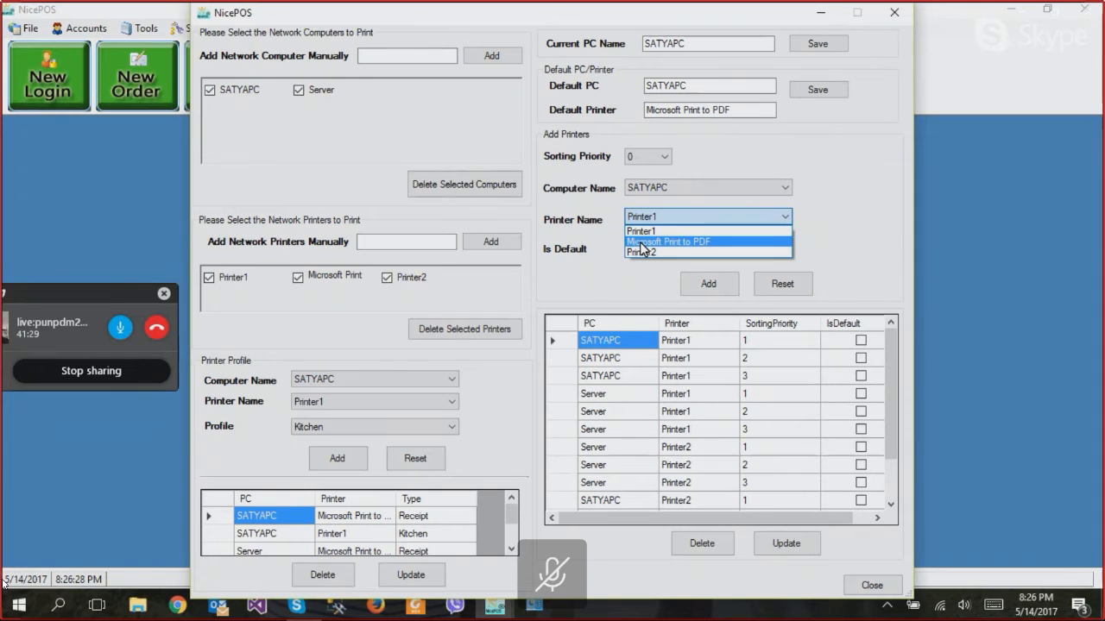
click(815, 215)
click(446, 242)
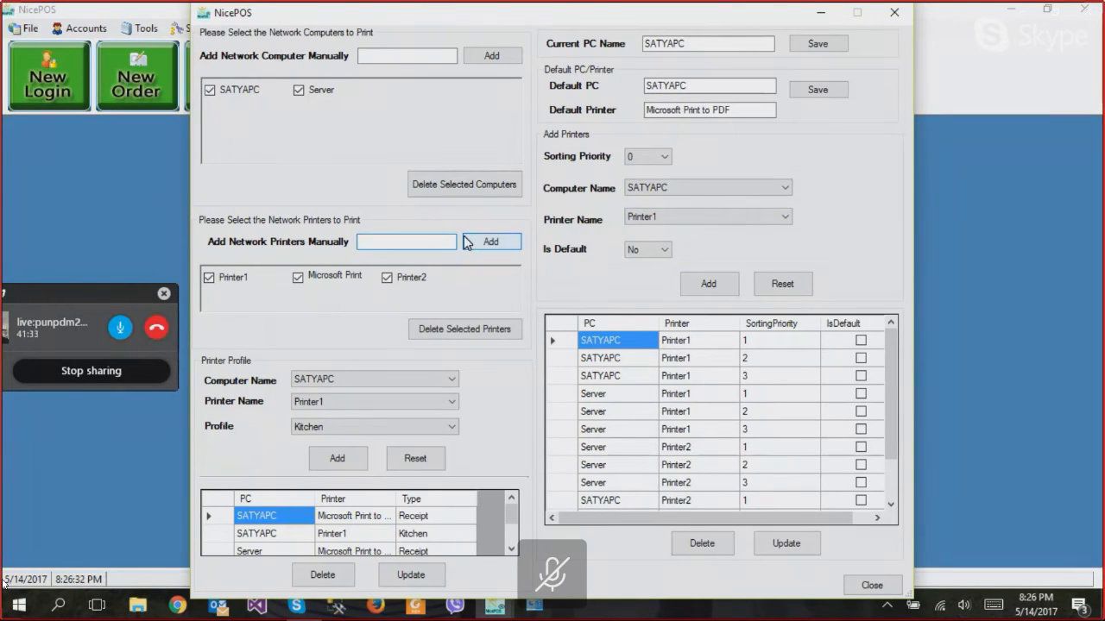
text(Printer3)
click(486, 246)
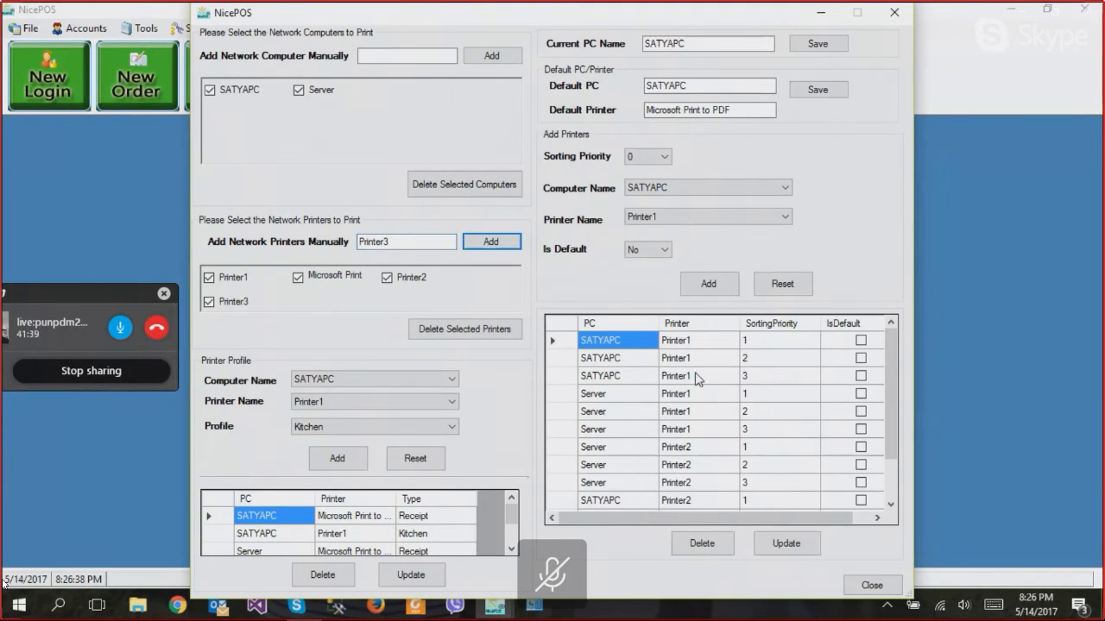
click(869, 585)
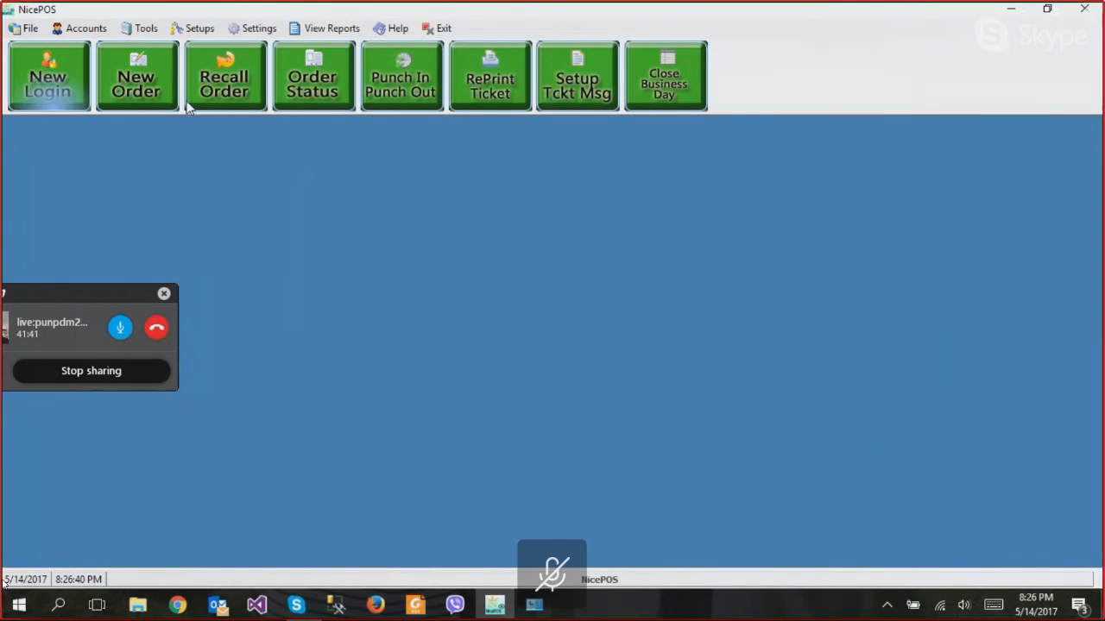
- Open the food item type definitions, look through the list of item types, and widen the Item column to show full names
click(140, 27)
mouse_move(202, 30)
click(229, 64)
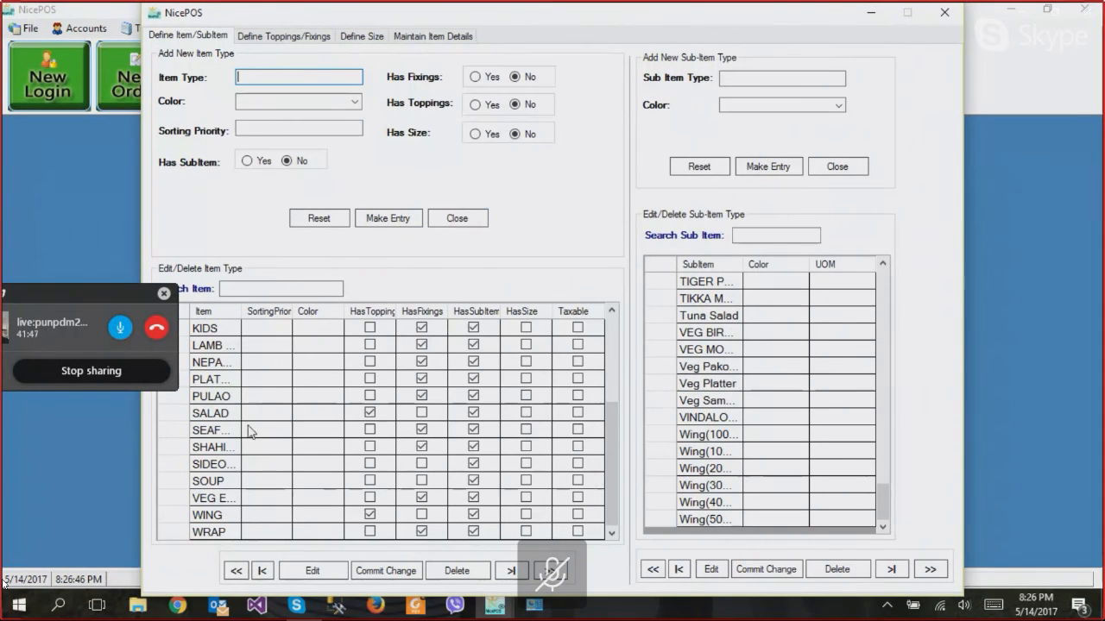
scroll(243, 499, up, 1)
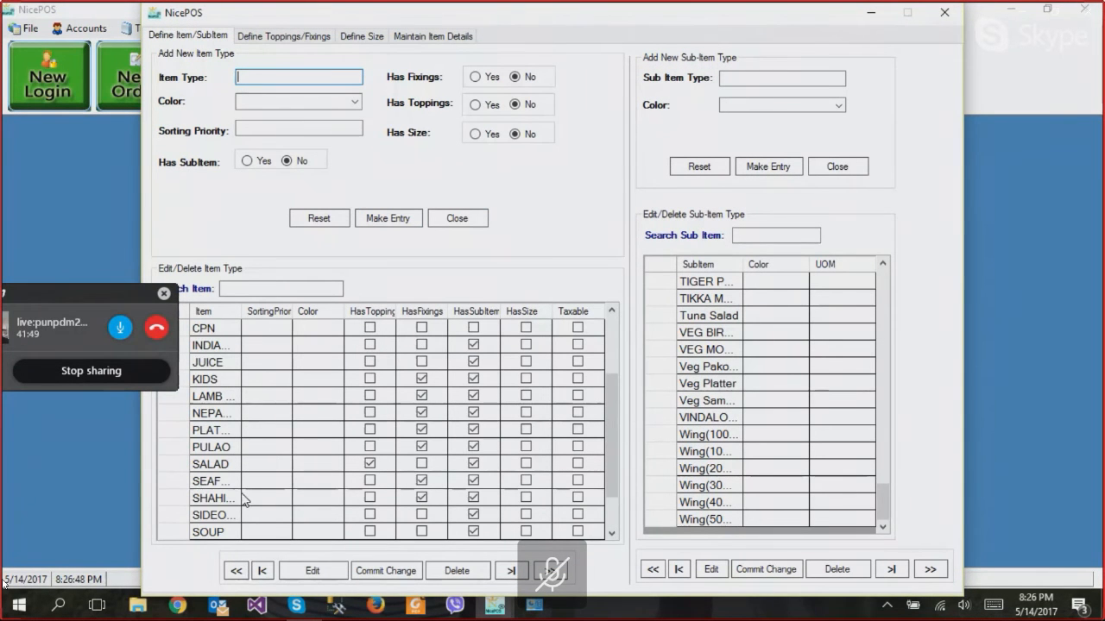
scroll(243, 499, down, 1)
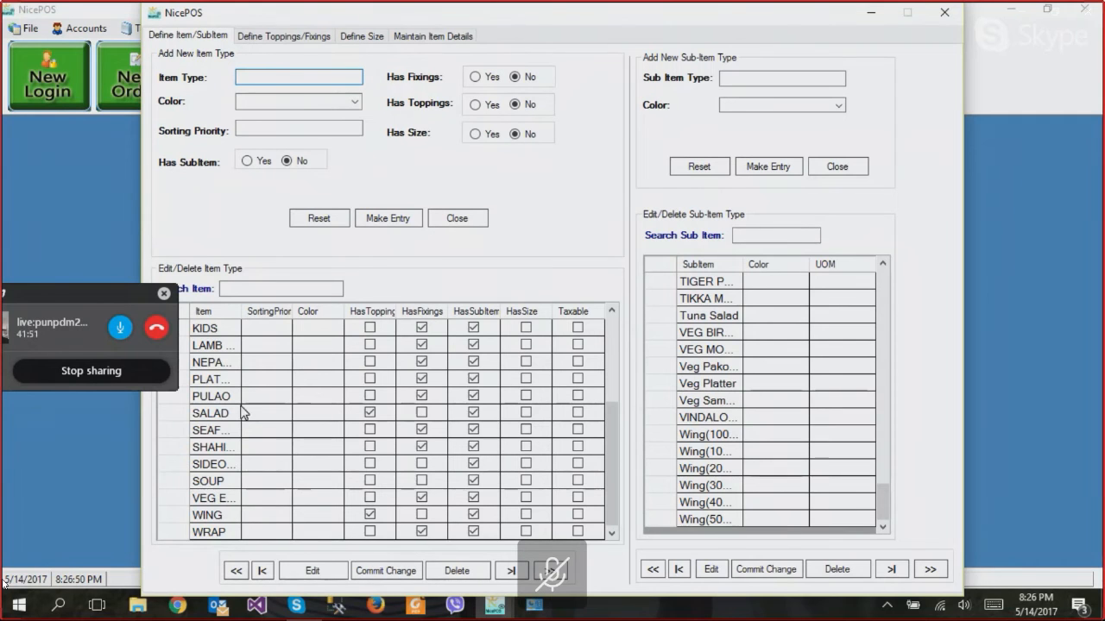
scroll(243, 413, up, 1)
scroll(240, 413, up, 1)
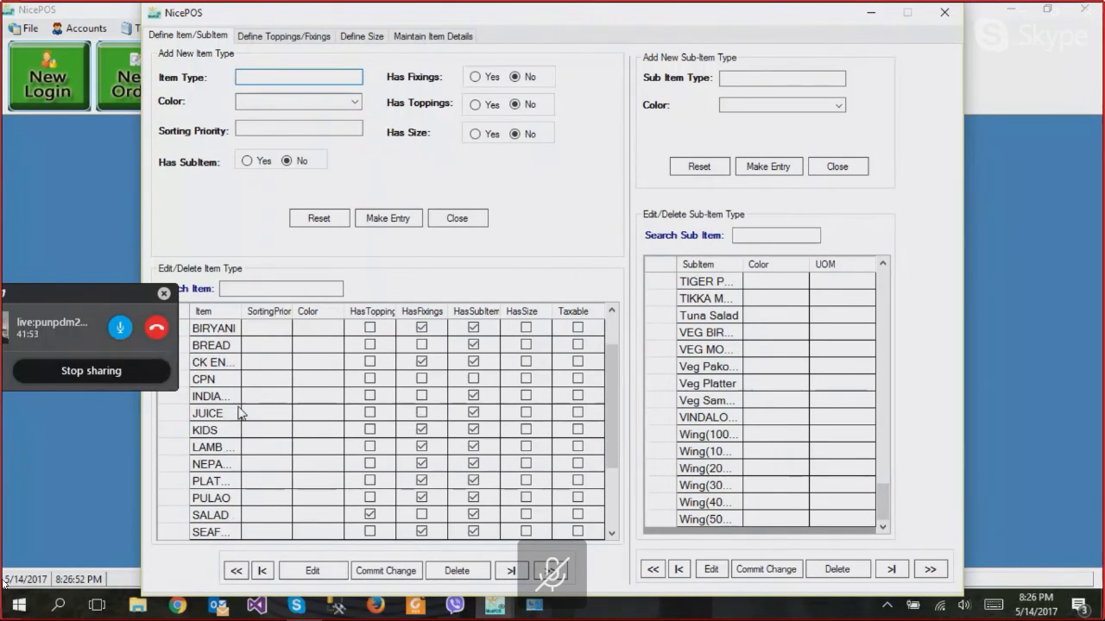
scroll(240, 414, up, 1)
scroll(238, 414, down, 1)
scroll(248, 466, down, 2)
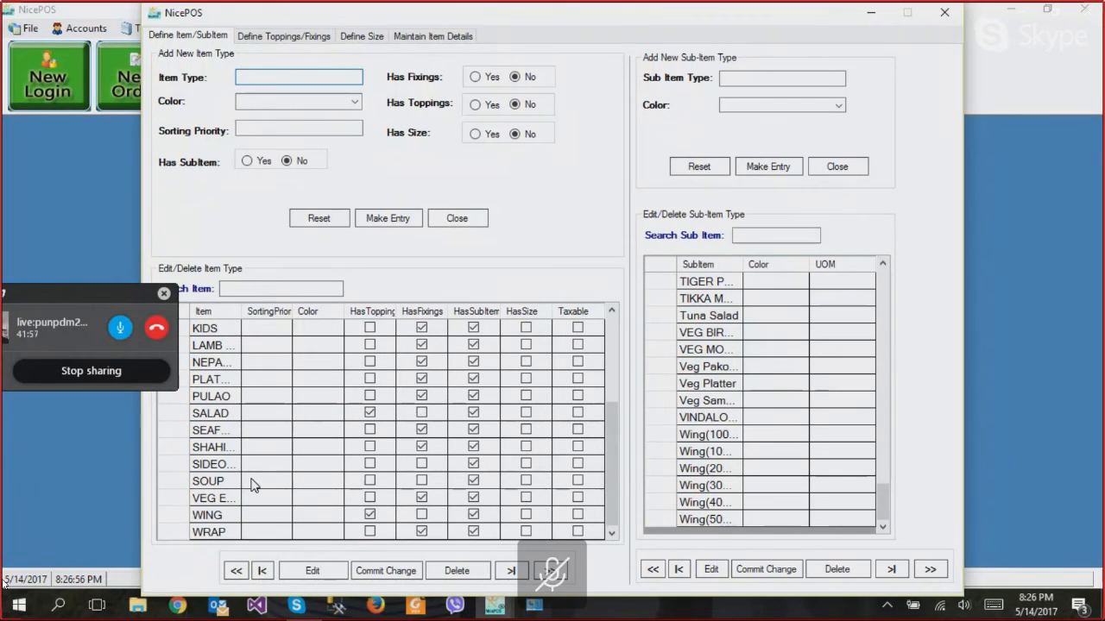
drag(281, 319, 299, 320)
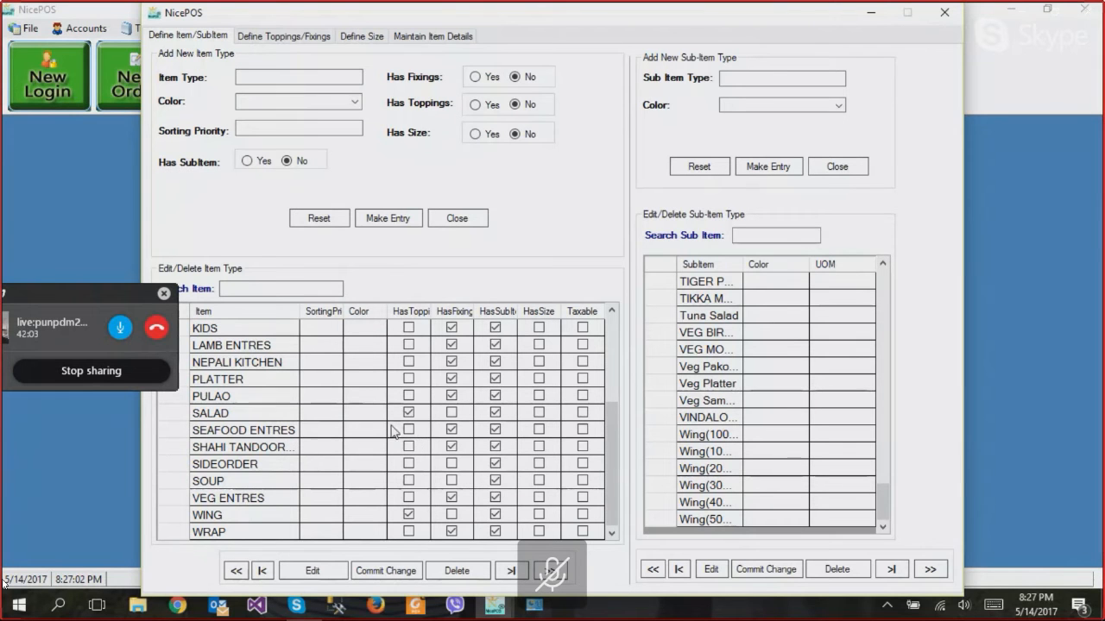
- Set the sorting priority of SEAFOOD ENTRES to 5, commit the change, and close the item definitions
click(319, 431)
text(5)
click(379, 572)
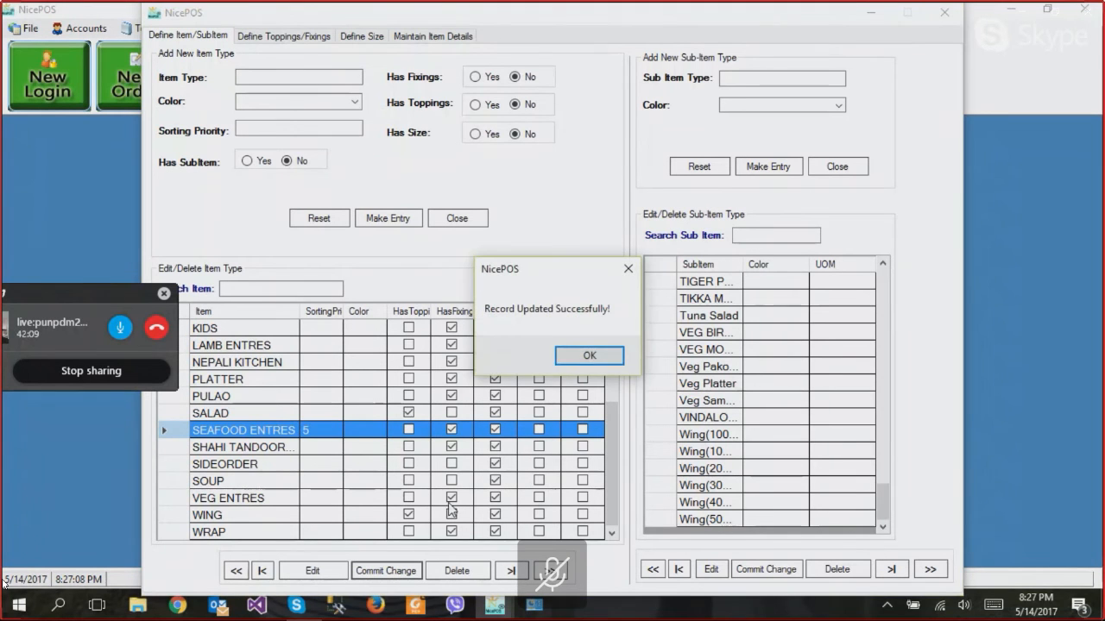
click(566, 359)
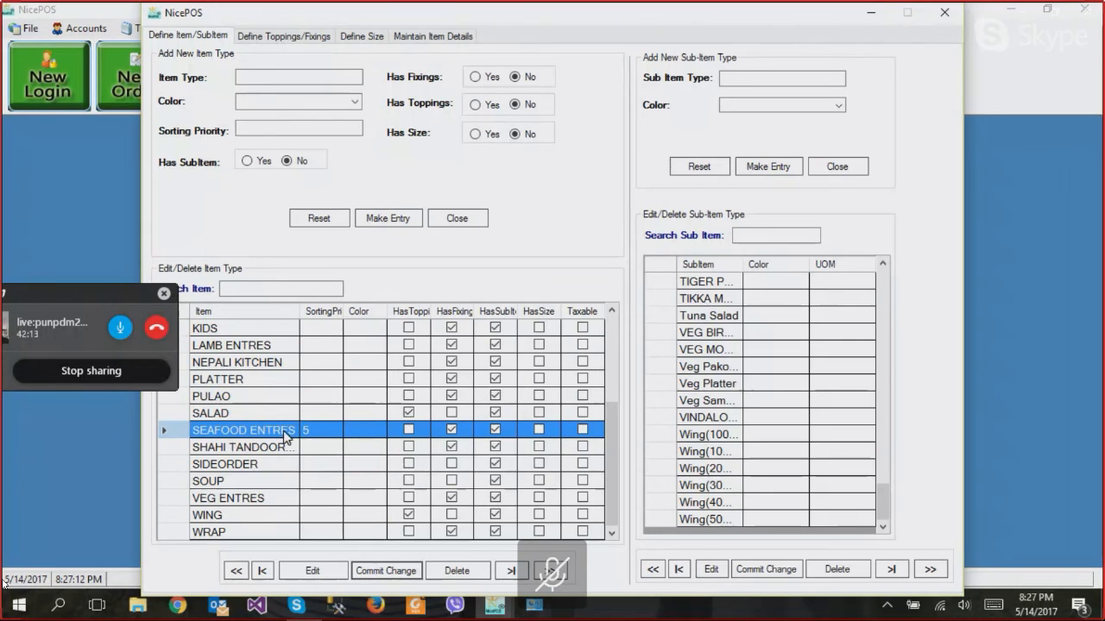
click(944, 13)
- In the network printer setup, add Printer3 on computer SATYAPC with sorting priority 5 and not as default
click(141, 27)
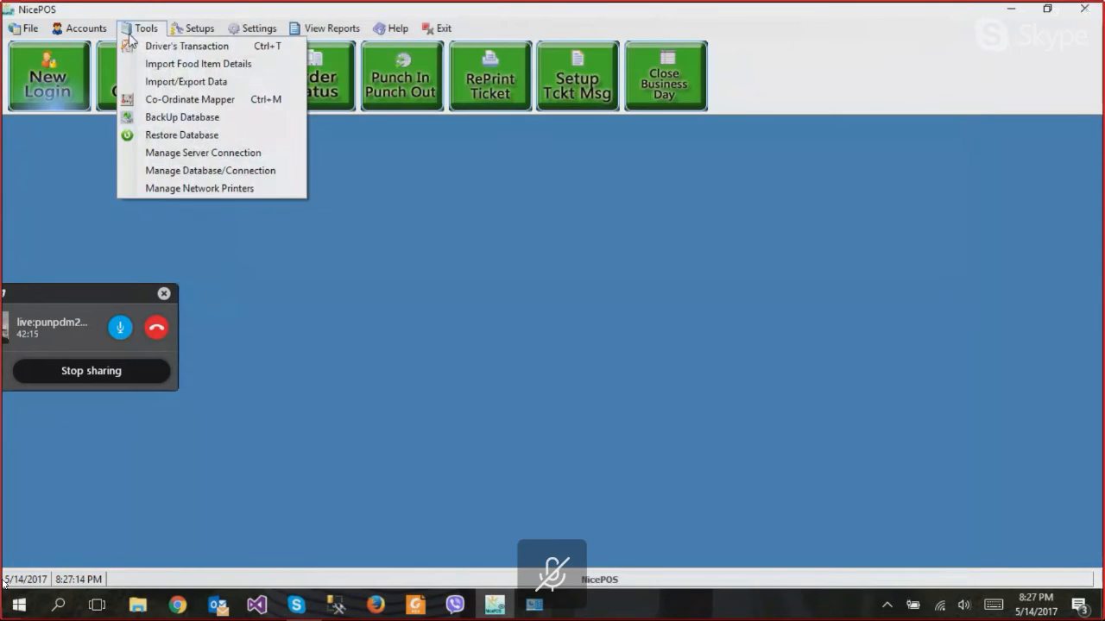
click(162, 192)
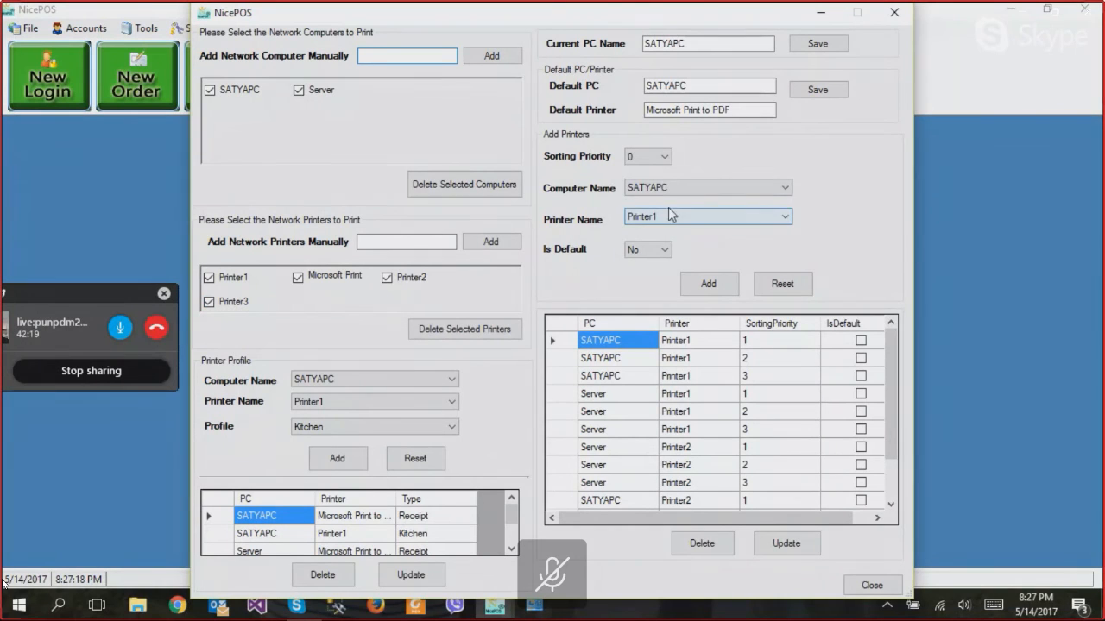
click(663, 157)
click(656, 179)
click(645, 219)
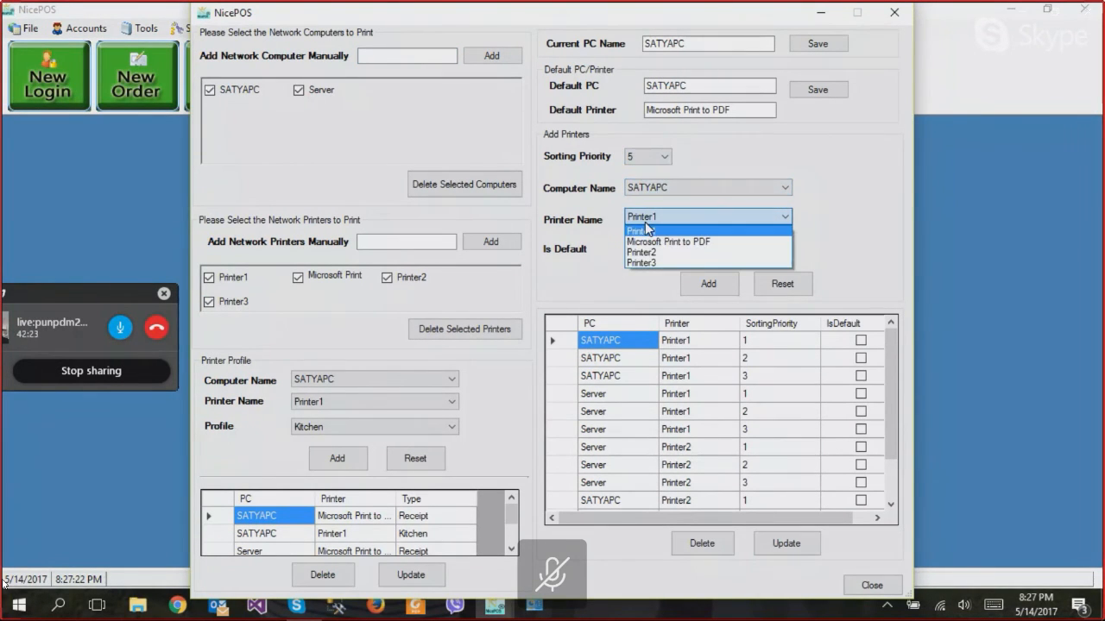
click(646, 263)
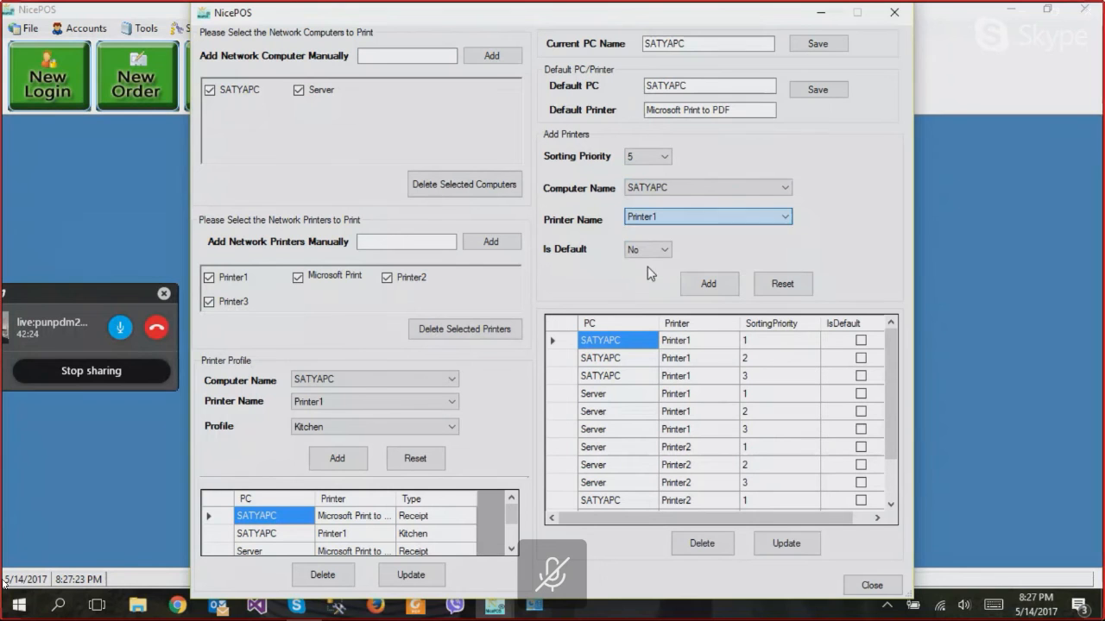
click(704, 290)
click(565, 357)
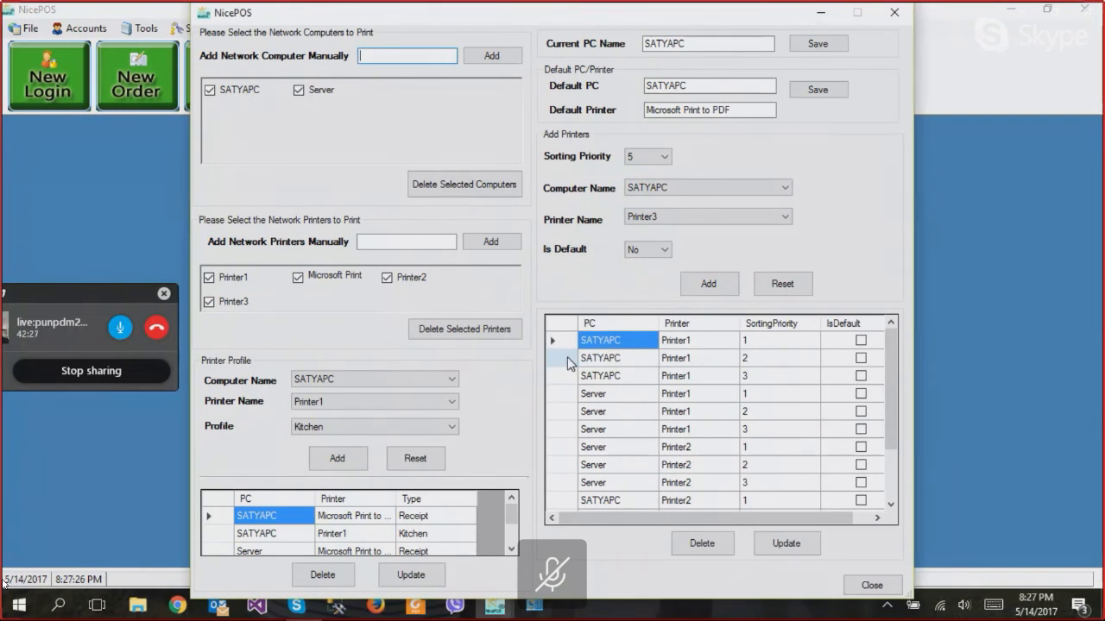
- Add Printer3 on the Server computer with sorting priority 5, check the end of the printer list, and close the setup
click(679, 195)
click(661, 215)
click(704, 286)
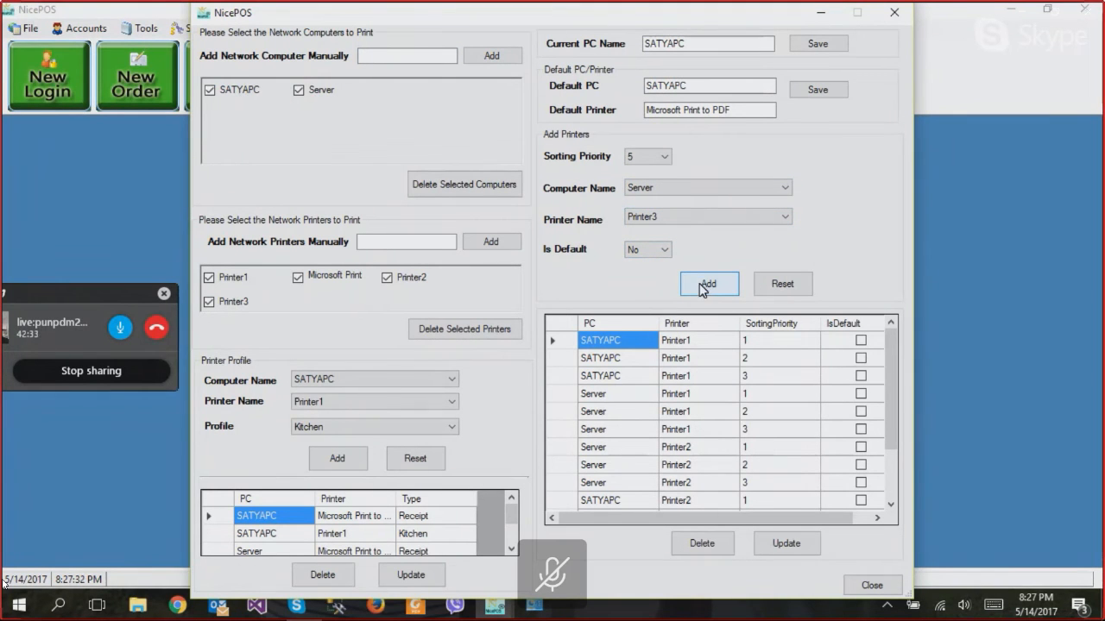
click(567, 358)
drag(894, 433, 897, 528)
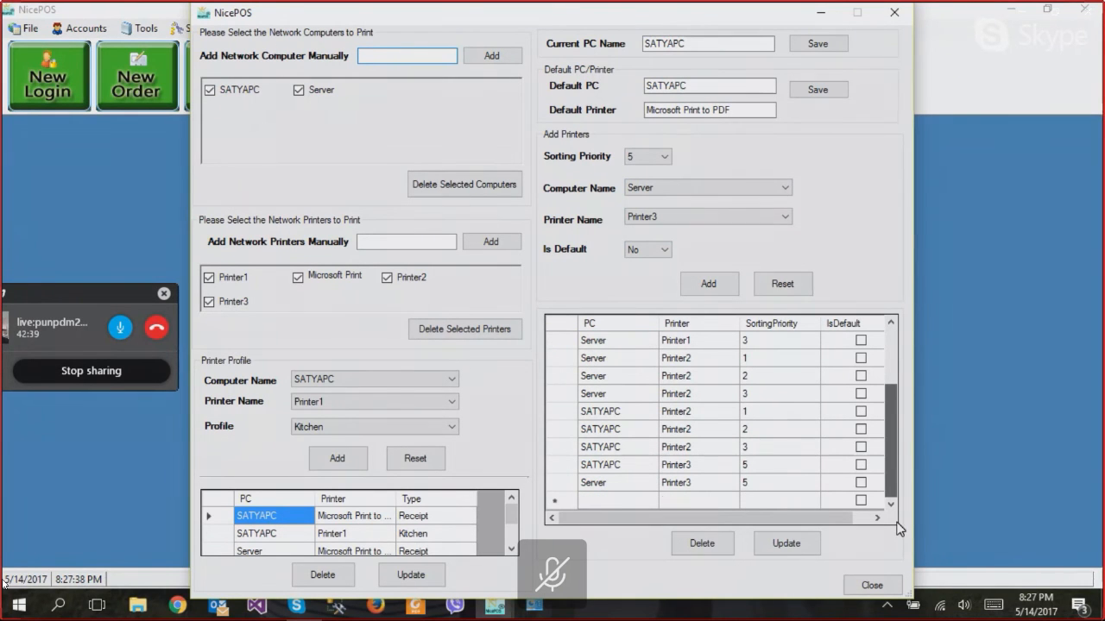
drag(897, 529, 896, 436)
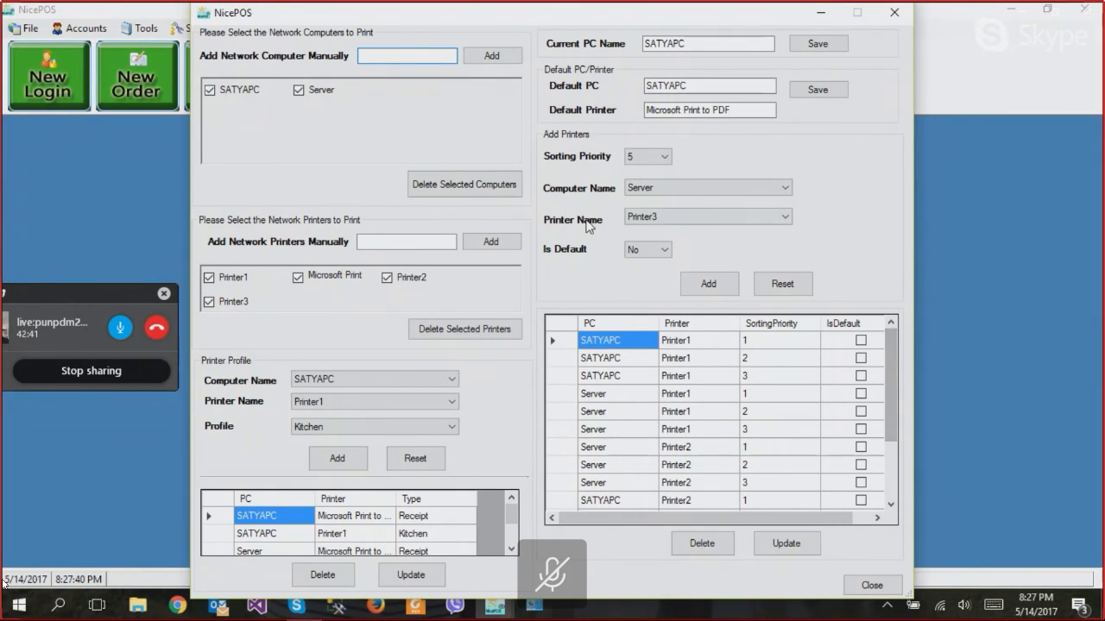
click(895, 15)
- Log in by entering the employee's sales ID and start a new dine-in order
click(53, 71)
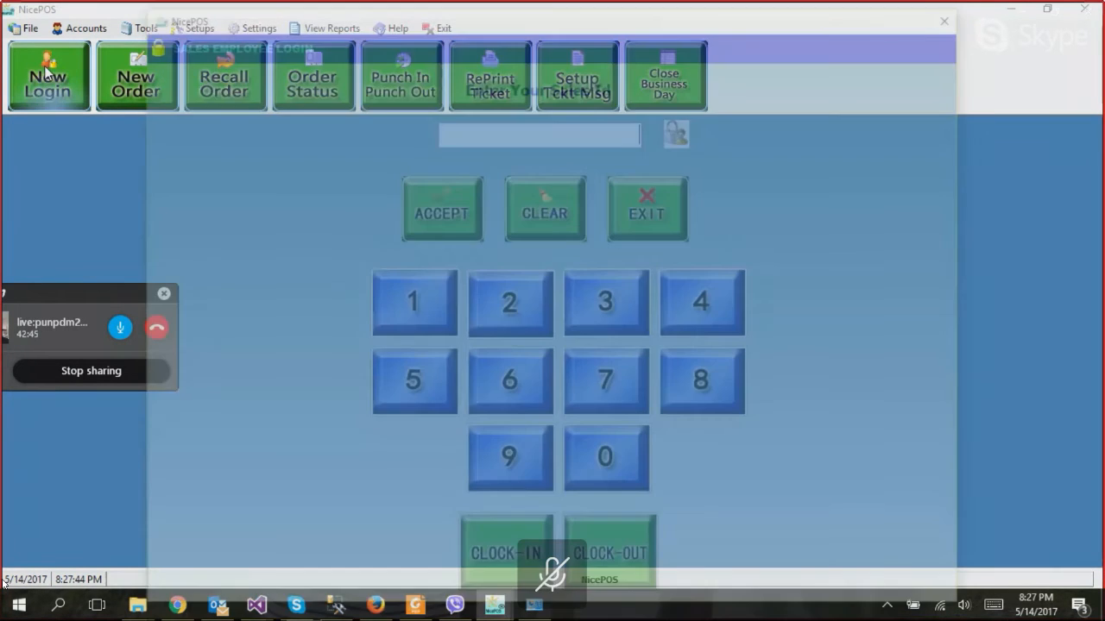
click(408, 311)
click(432, 210)
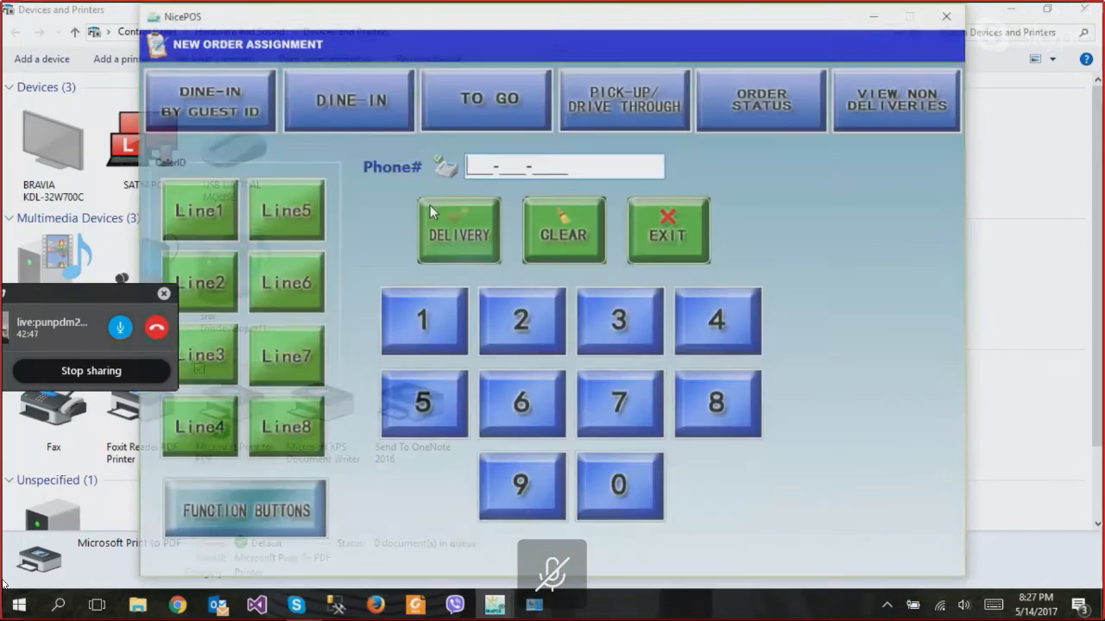
click(360, 110)
click(404, 282)
click(444, 199)
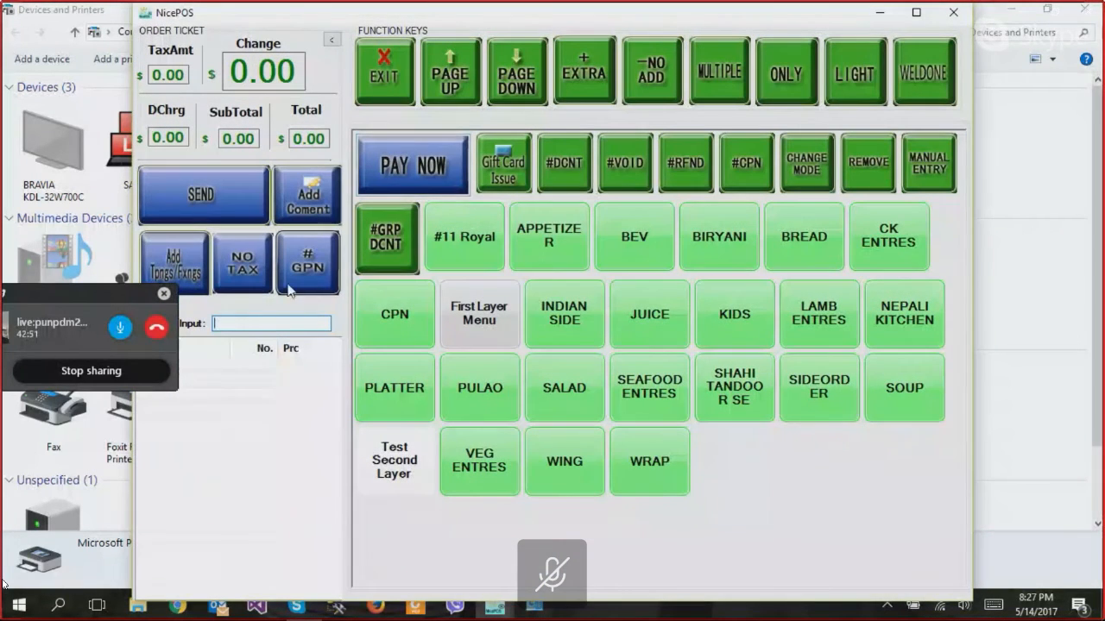
- Add one #11 Royal item with the Ham topping to the order and return to the main menu
click(475, 241)
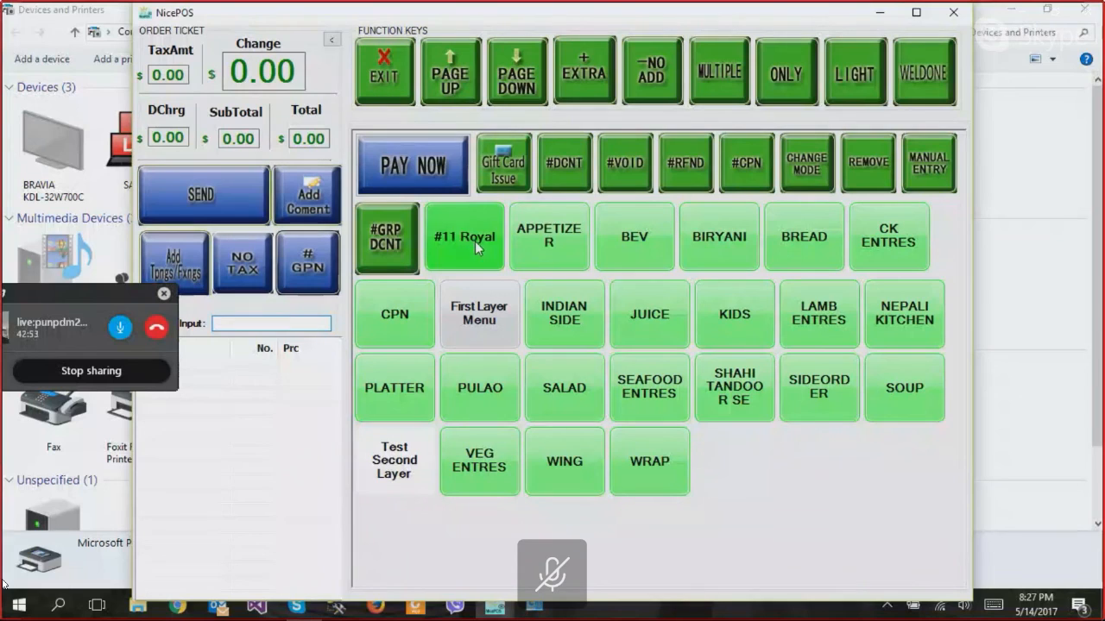
click(412, 246)
click(404, 237)
click(406, 237)
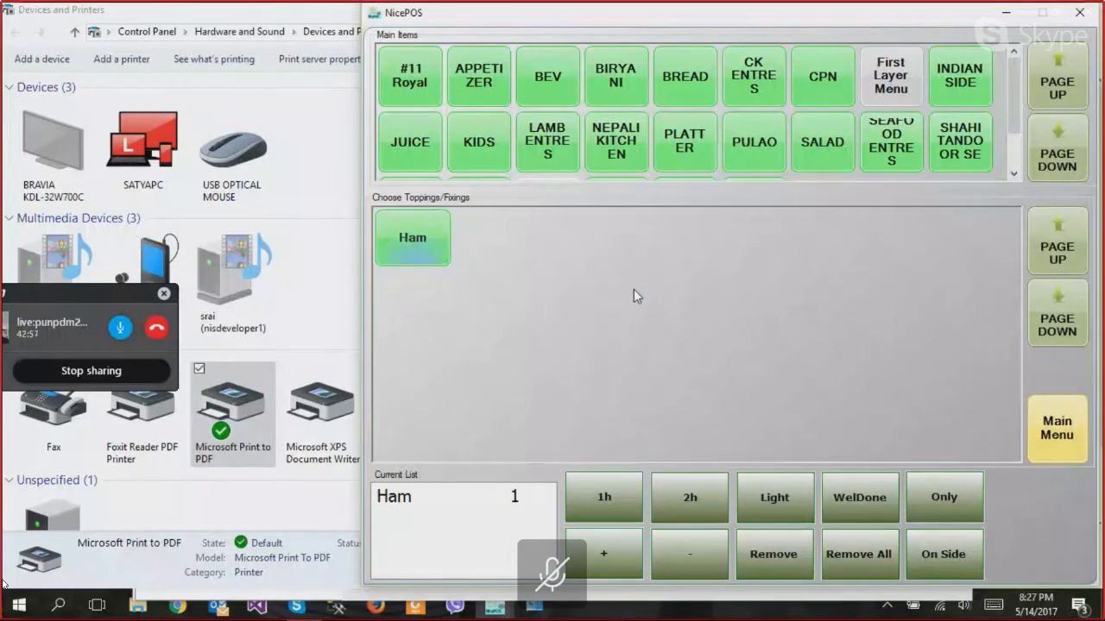
click(1058, 440)
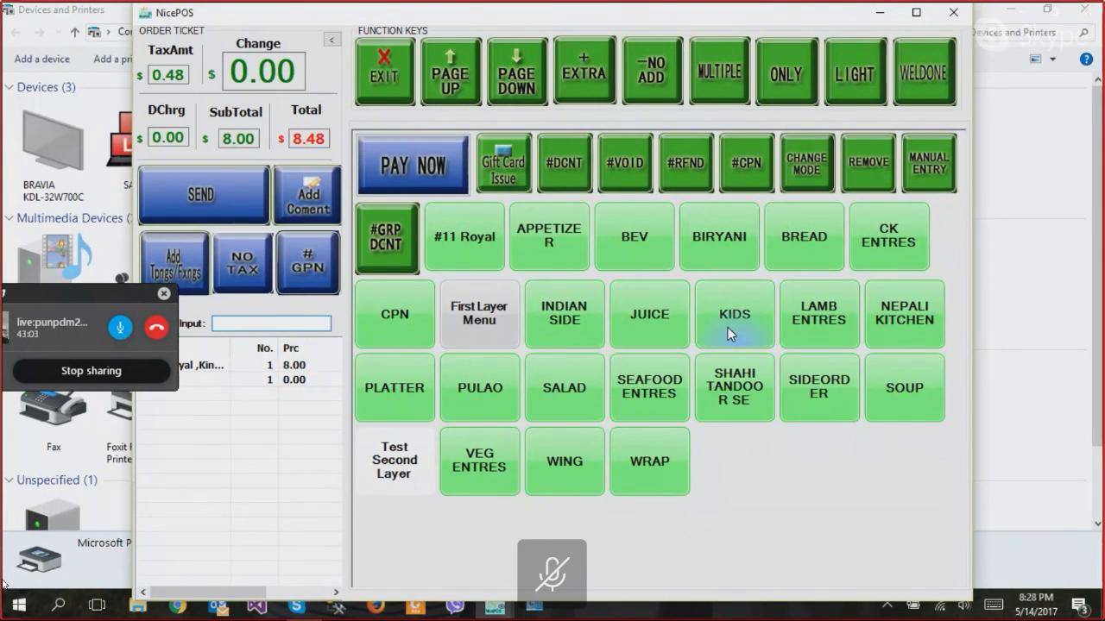
- Add SHRIMP CURRY ENTRES from the seafood entres with Ex-Hot to the order and return to the main menu
click(639, 395)
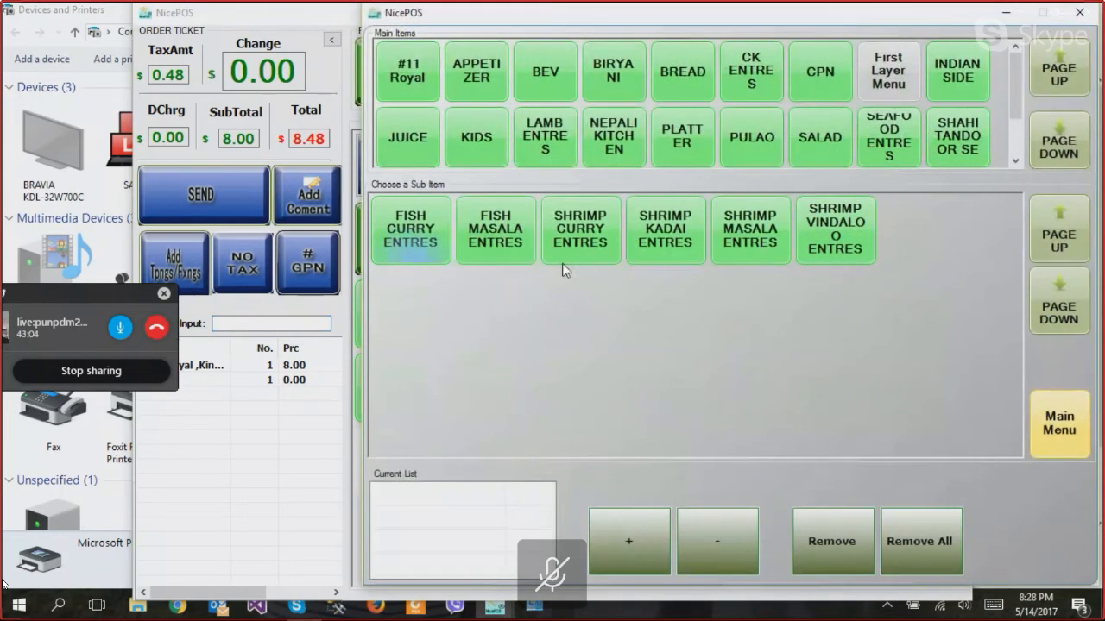
click(562, 257)
click(573, 239)
click(1067, 446)
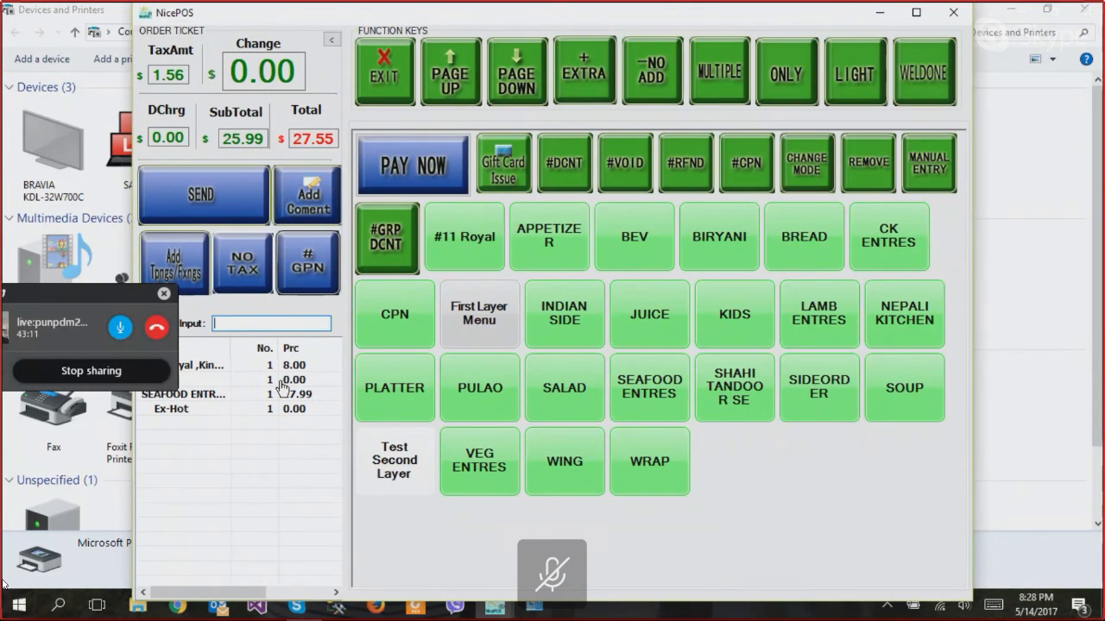
- Uncover the order ticket to check its items, exit the order without sending it, and leave the sales login
drag(82, 295, 717, 454)
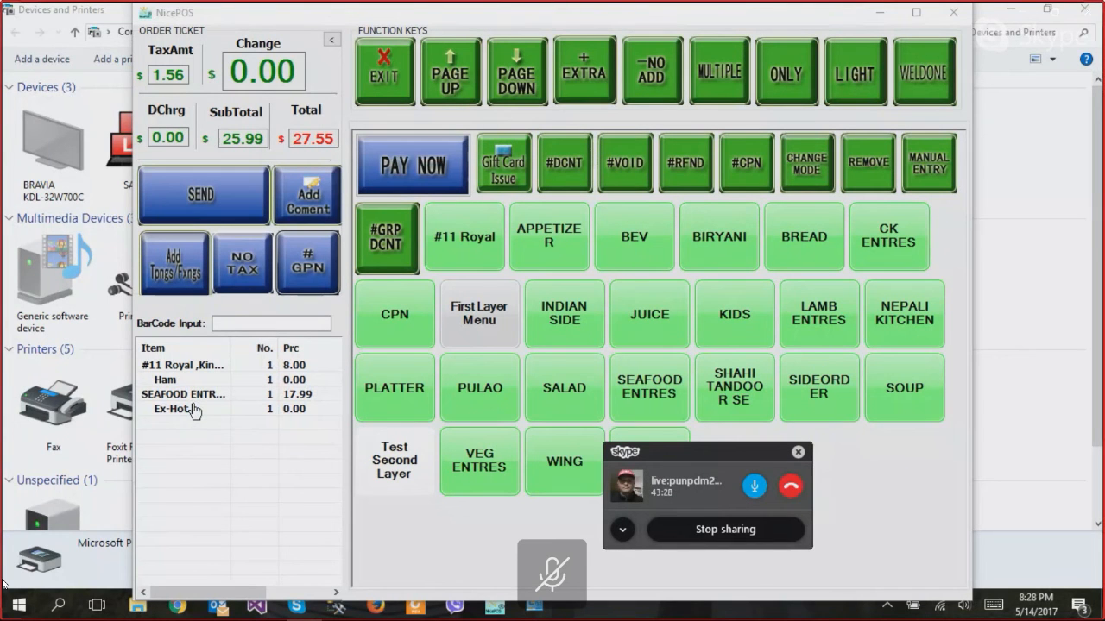
click(380, 84)
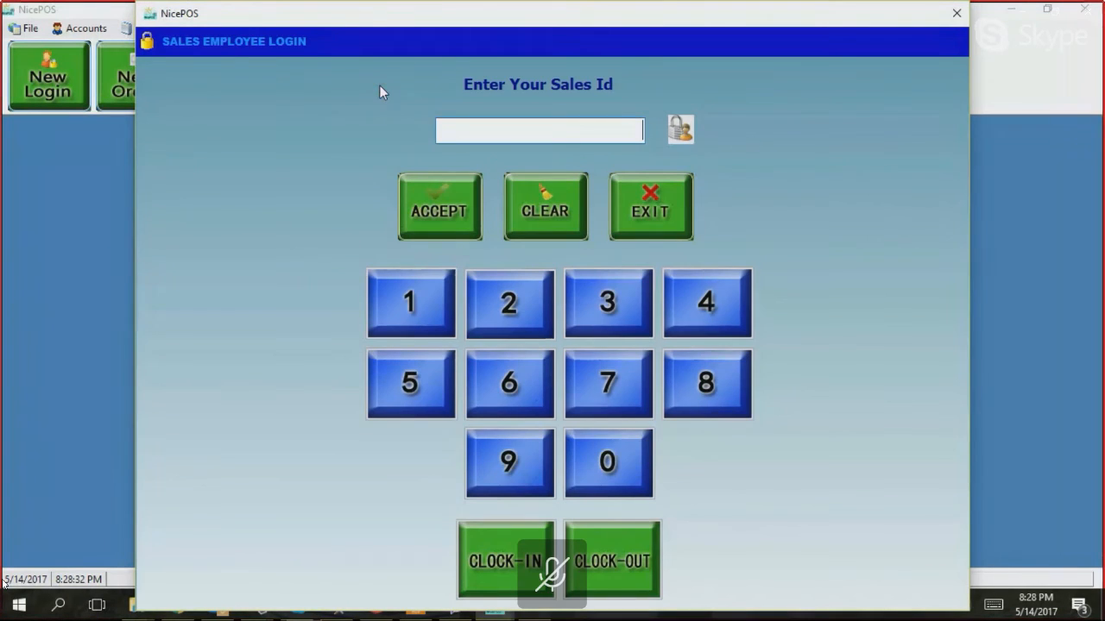
click(669, 212)
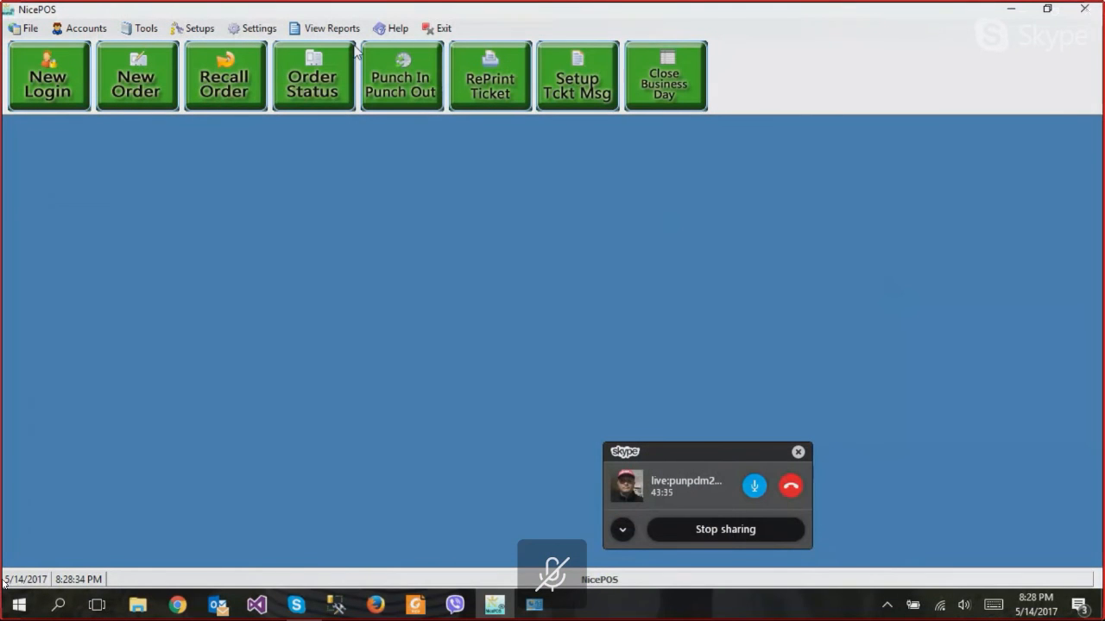
- Reopen the network printer setup and examine the available sorting priority options for adding printers
click(144, 31)
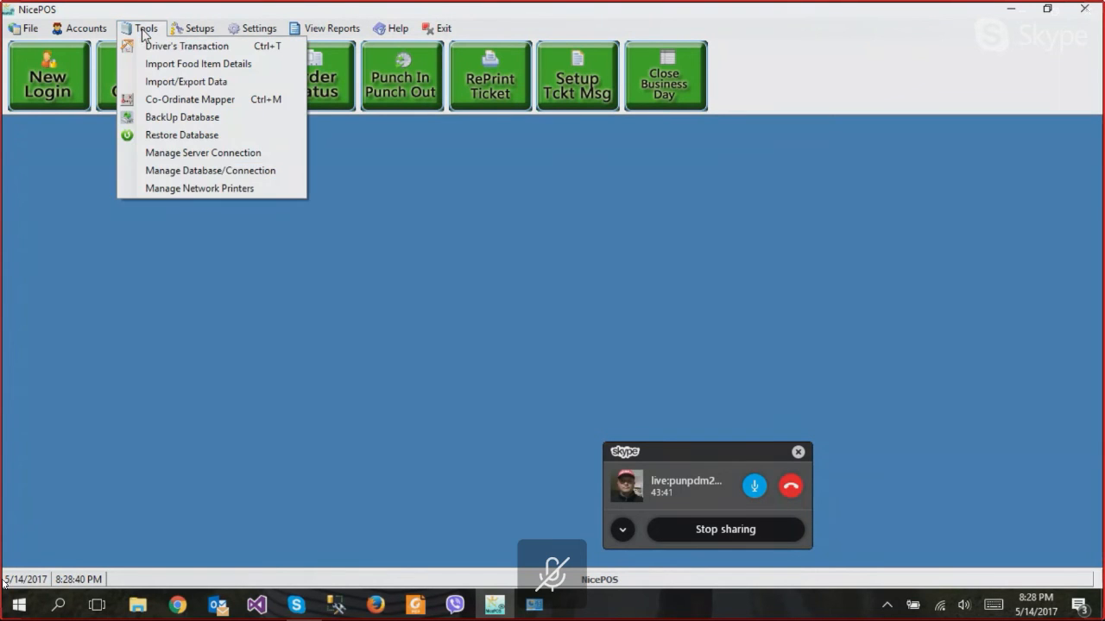
click(184, 188)
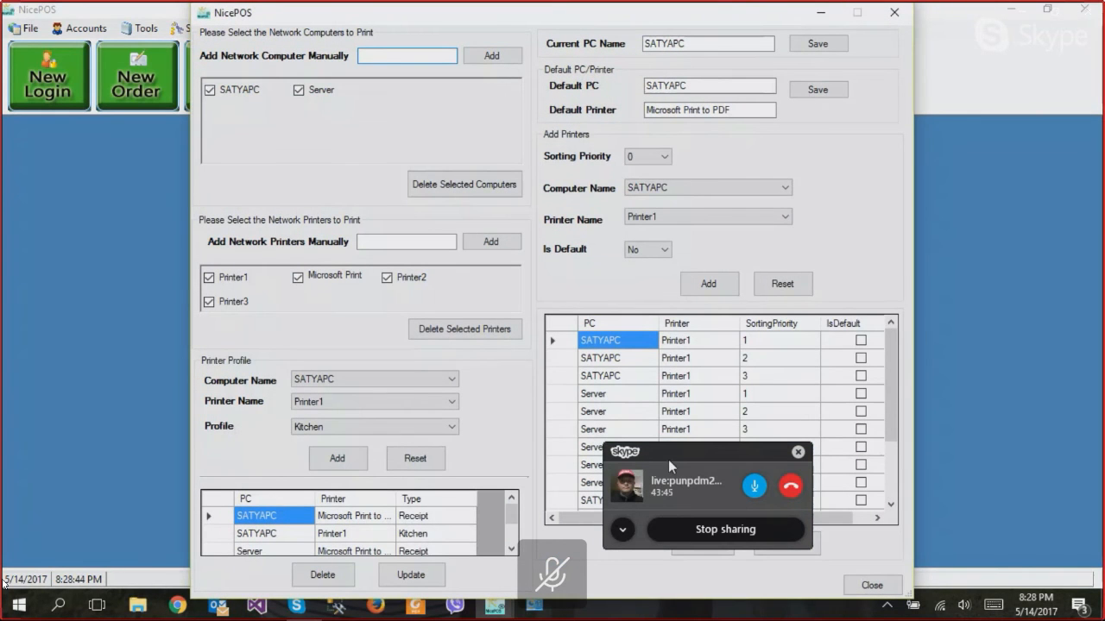
drag(670, 455, 928, 274)
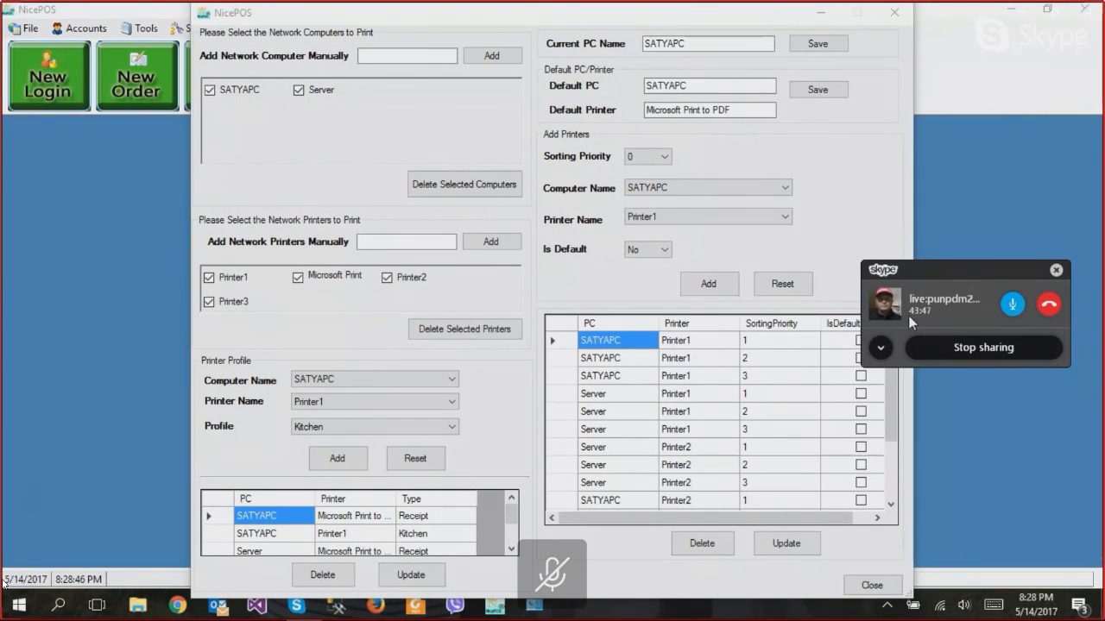
click(662, 158)
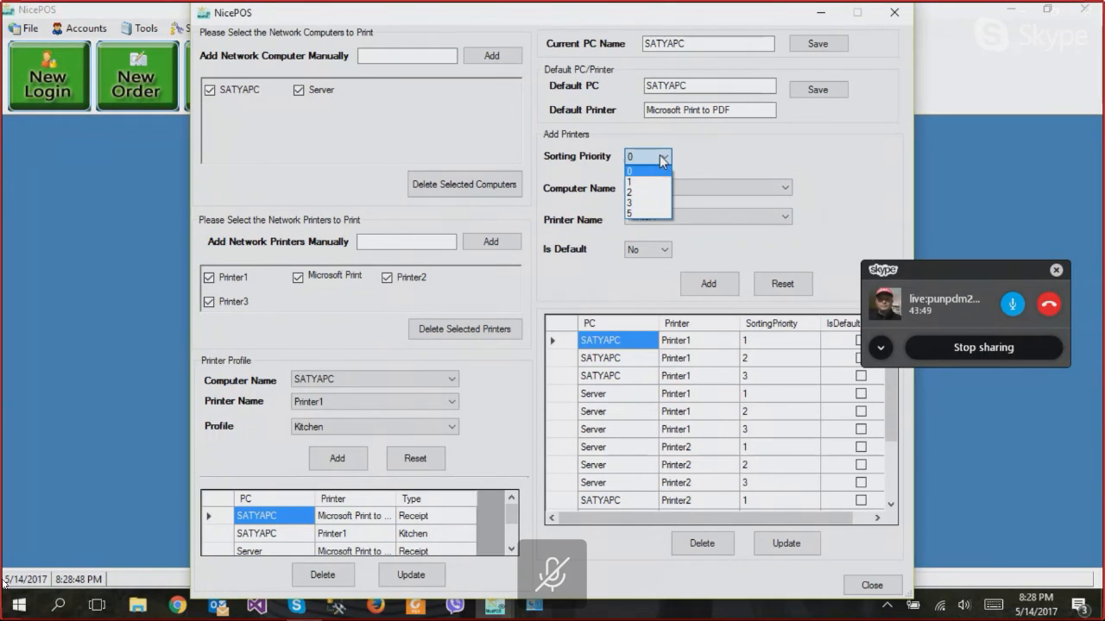
click(658, 159)
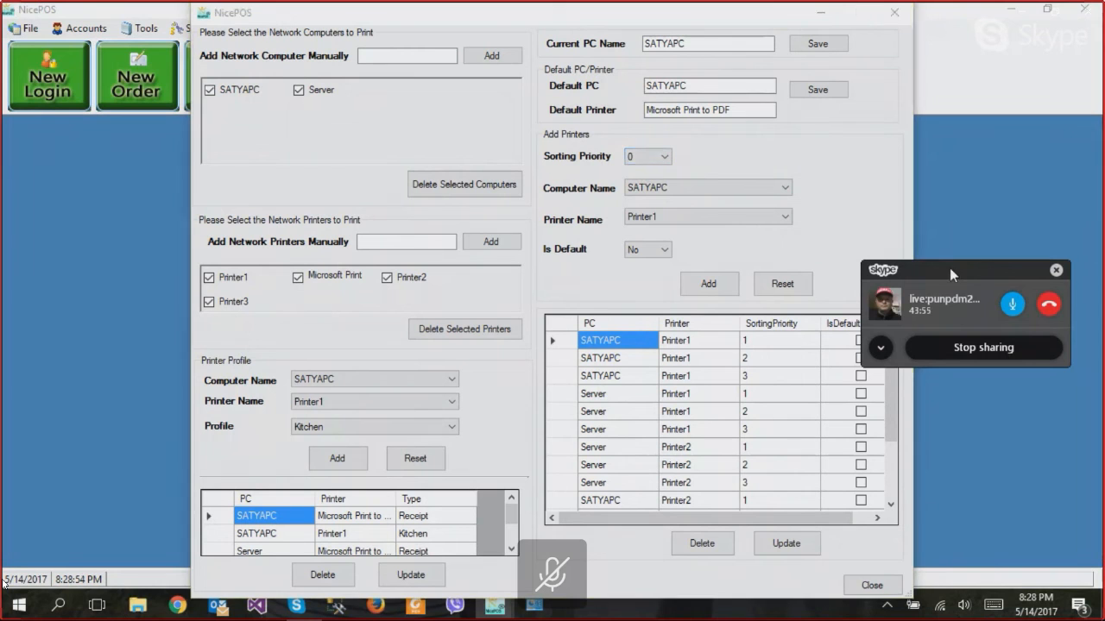
drag(949, 267, 967, 156)
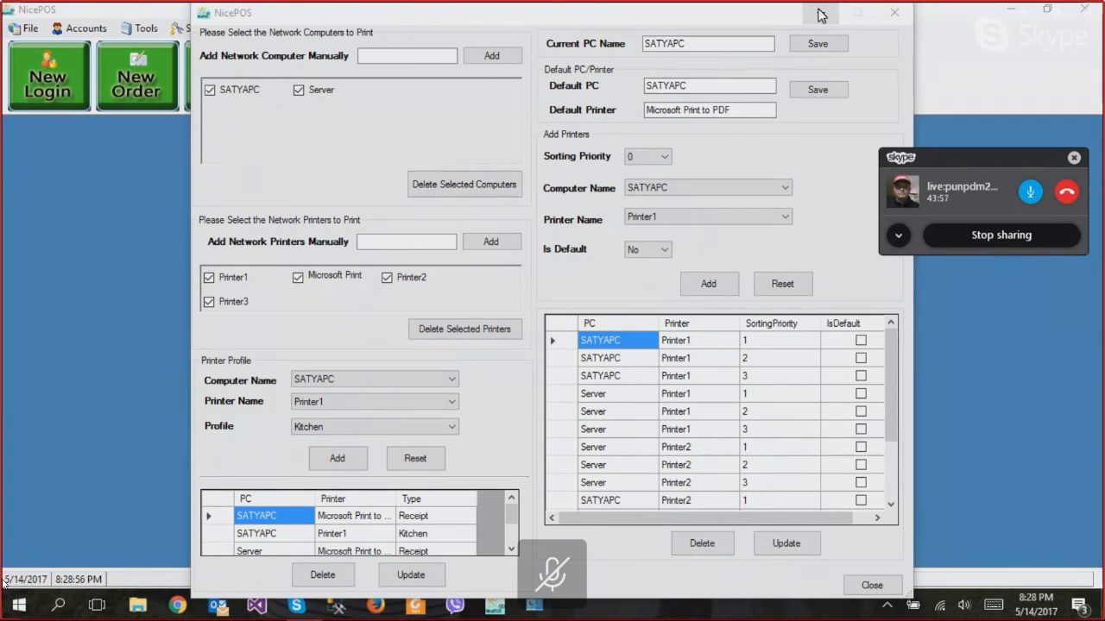